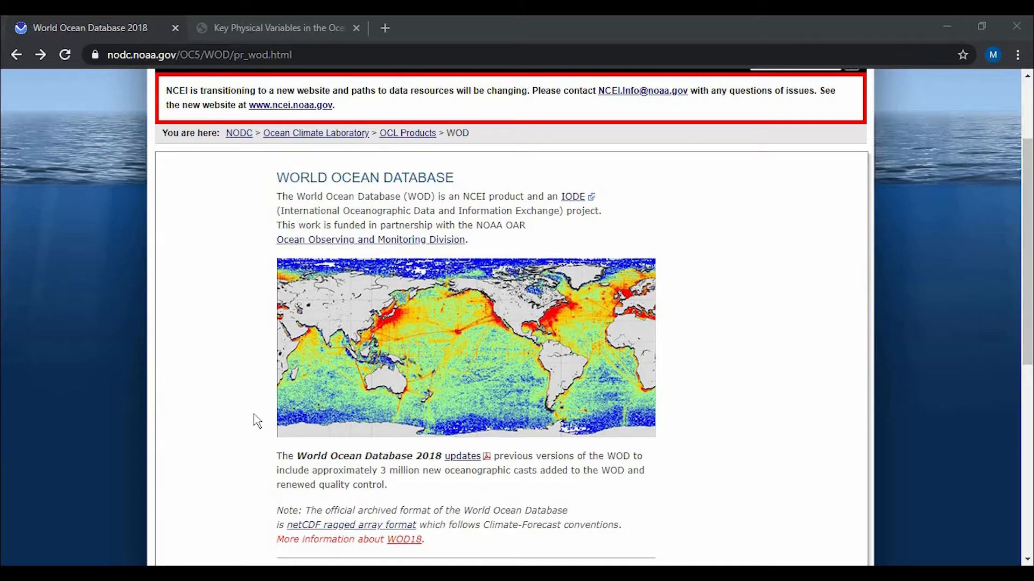
- Examine the World Ocean Database 2018 page in the browser, from its introduction down to the list of WOD data links
scroll(257, 421, "down", 7)
scroll(516, 504, "up", 5)
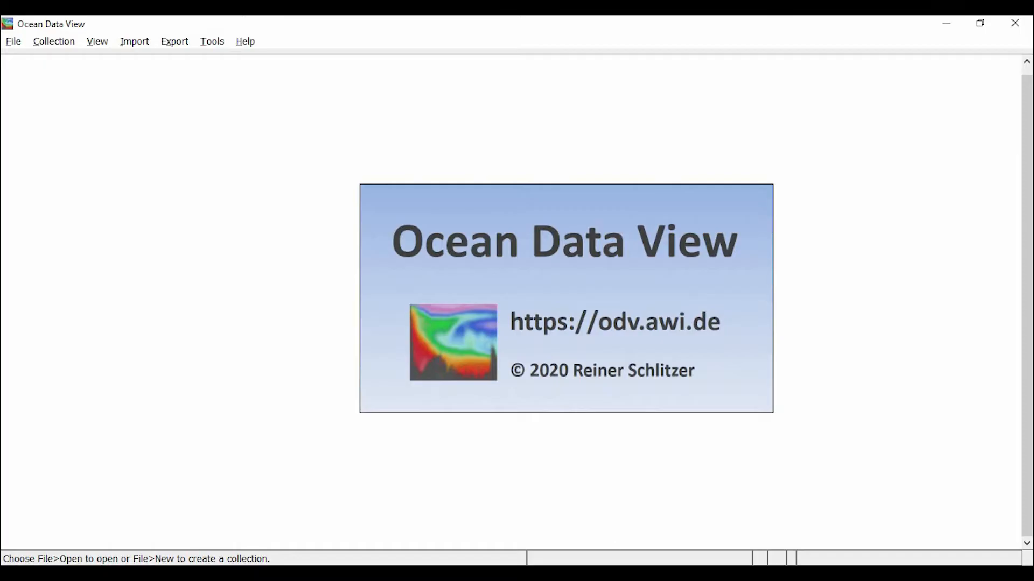
left_click(540, 574)
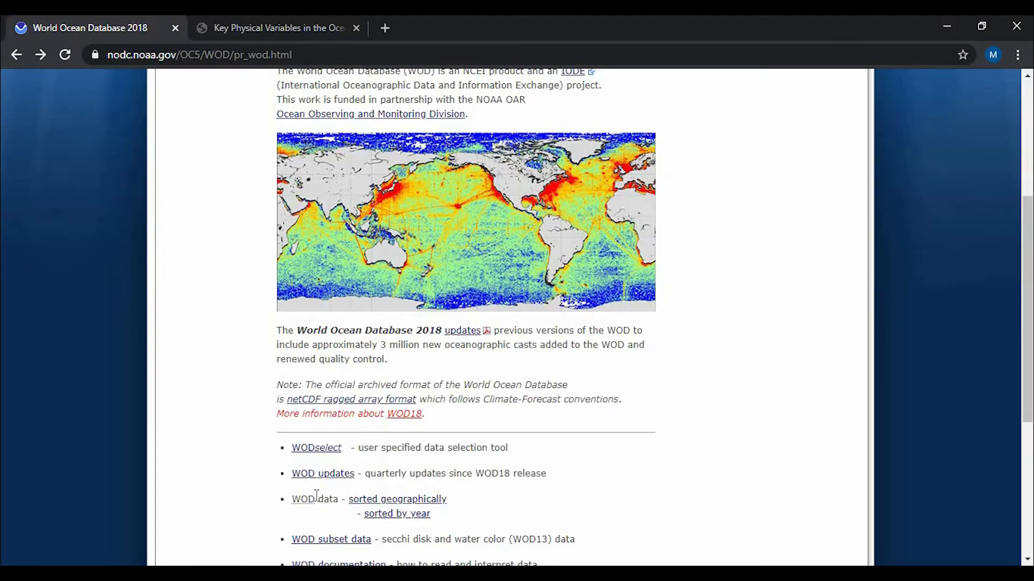
scroll(316, 495, "up", 5)
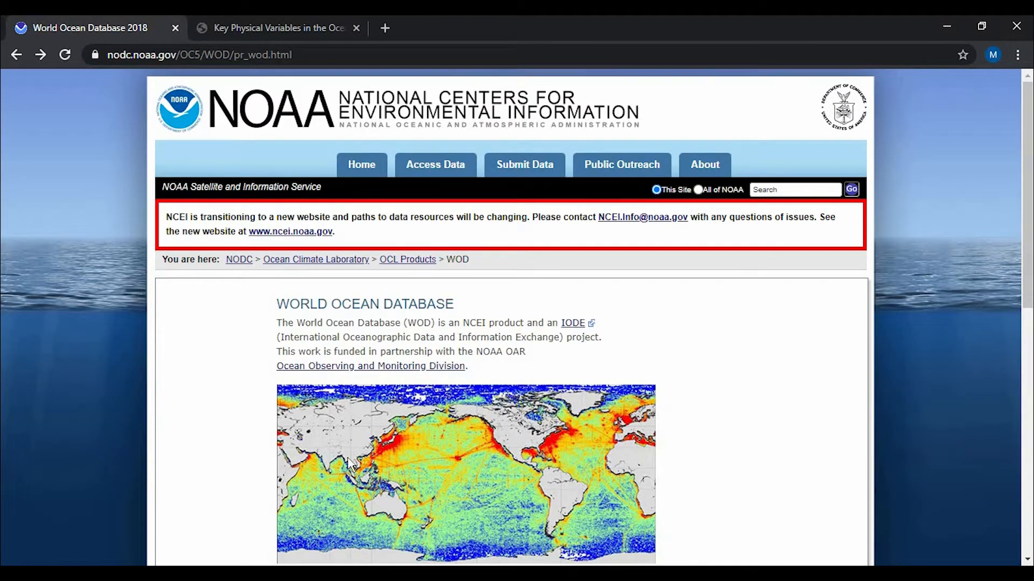
scroll(286, 398, "down", 5)
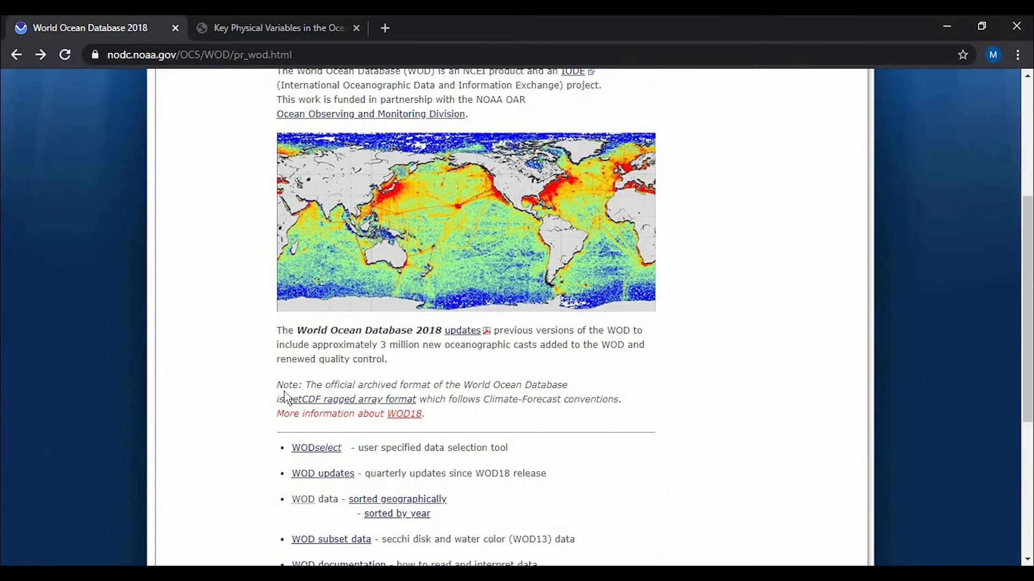
scroll(285, 398, "down", 2)
scroll(286, 399, "up", 6)
scroll(286, 398, "down", 6)
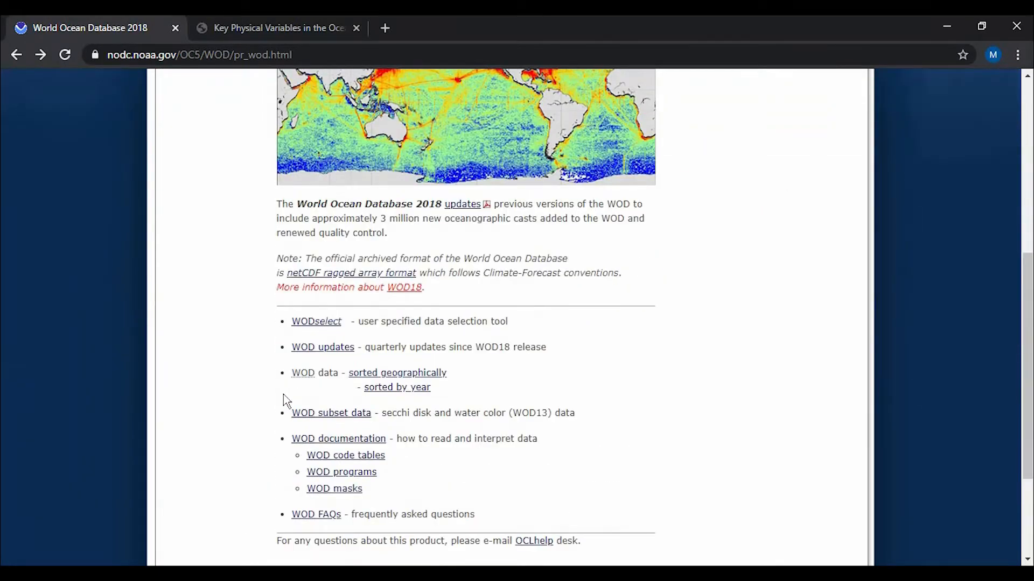
- Open the geographically sorted WOD data page in a separate browser tab and switch to it
middle_click(379, 380)
scroll(312, 377, "up", 7)
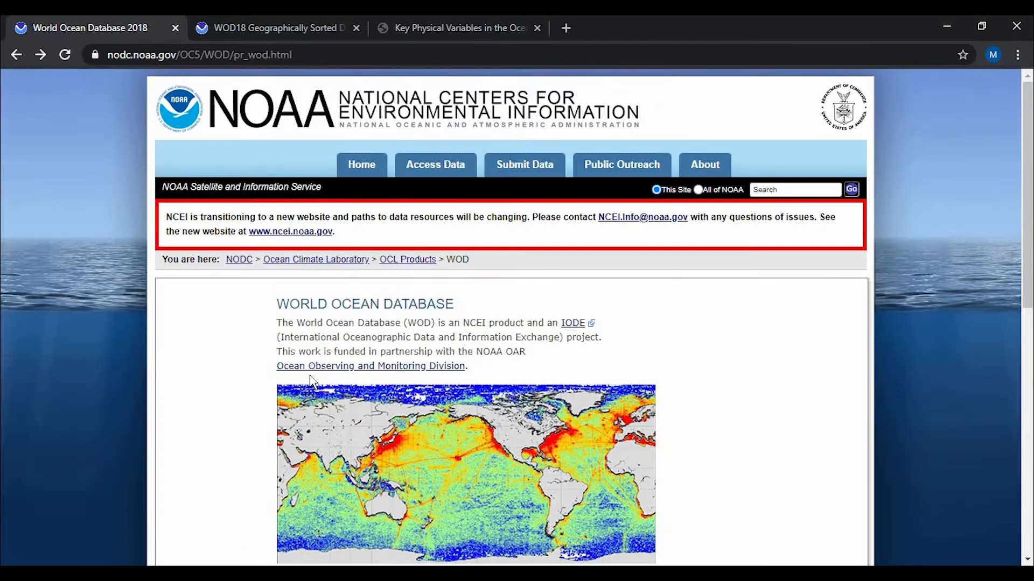
scroll(312, 380, "down", 8)
scroll(312, 380, "up", 8)
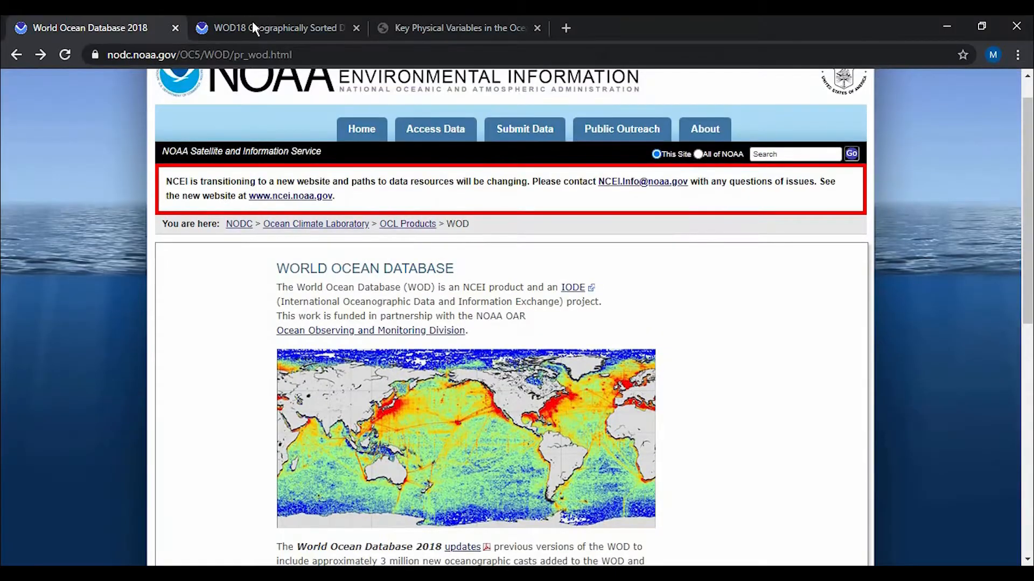
left_click(252, 21)
- Open the observed depth level datafile list for WMO square 3010 from the world map
scroll(248, 370, "down", 2)
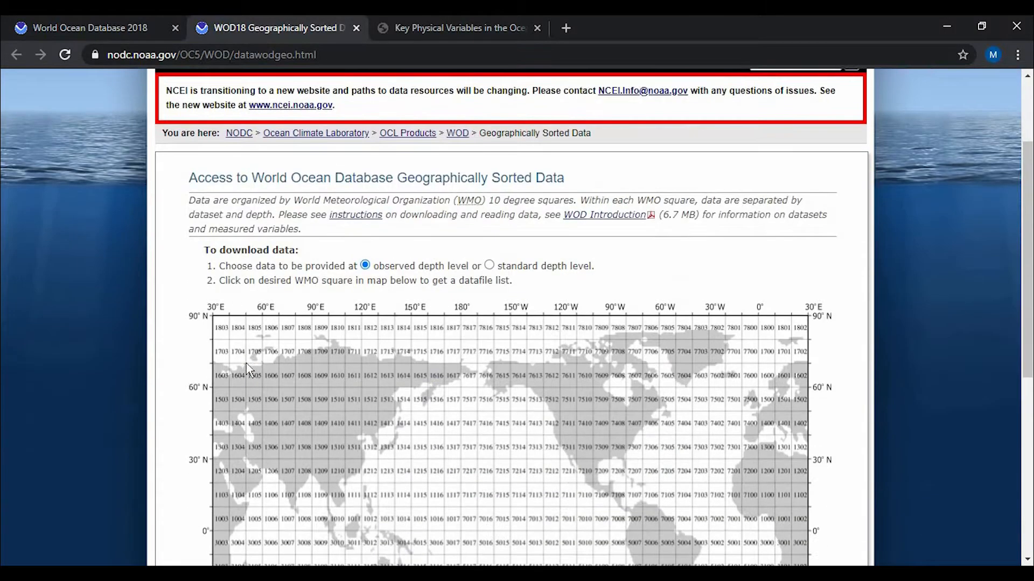
scroll(247, 371, "down", 2)
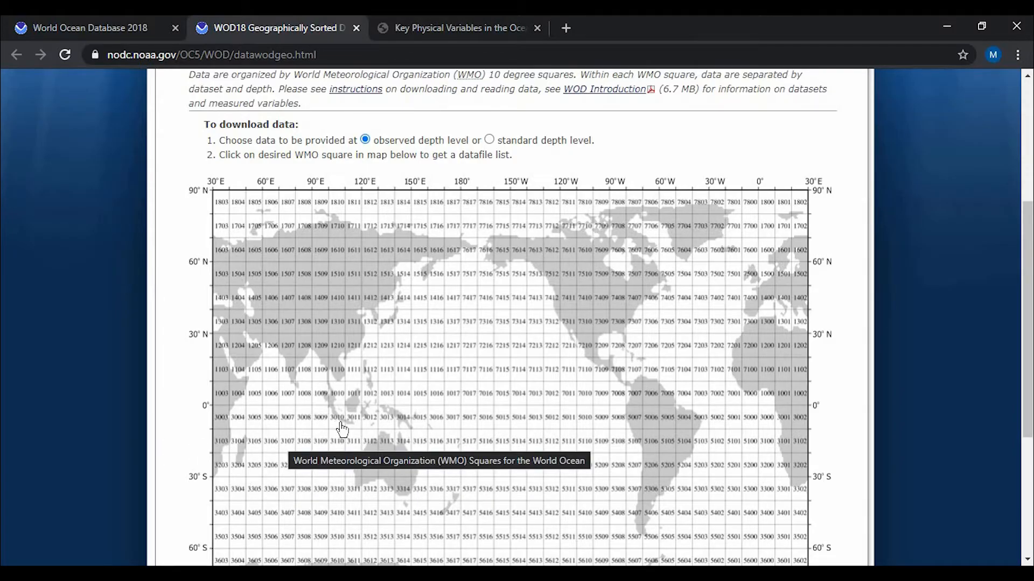
scroll(340, 428, "down", 2)
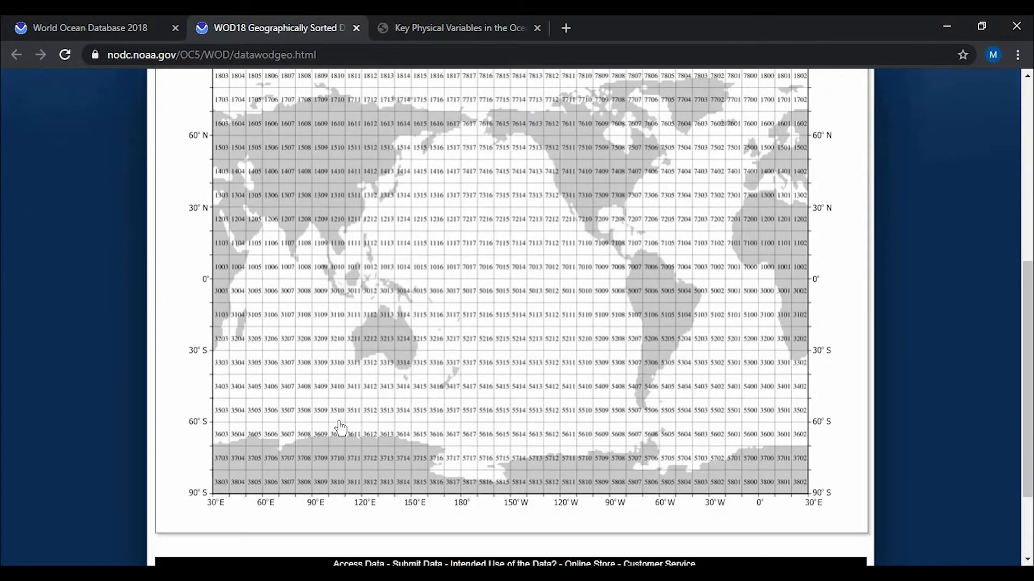
scroll(343, 428, "up", 2)
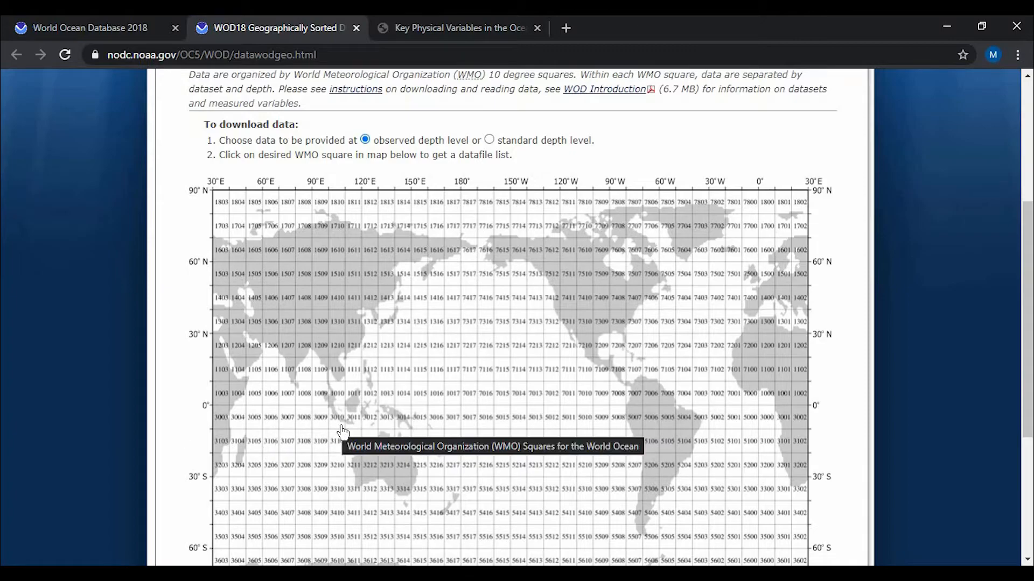
scroll(323, 233, "up", 6)
scroll(318, 302, "down", 8)
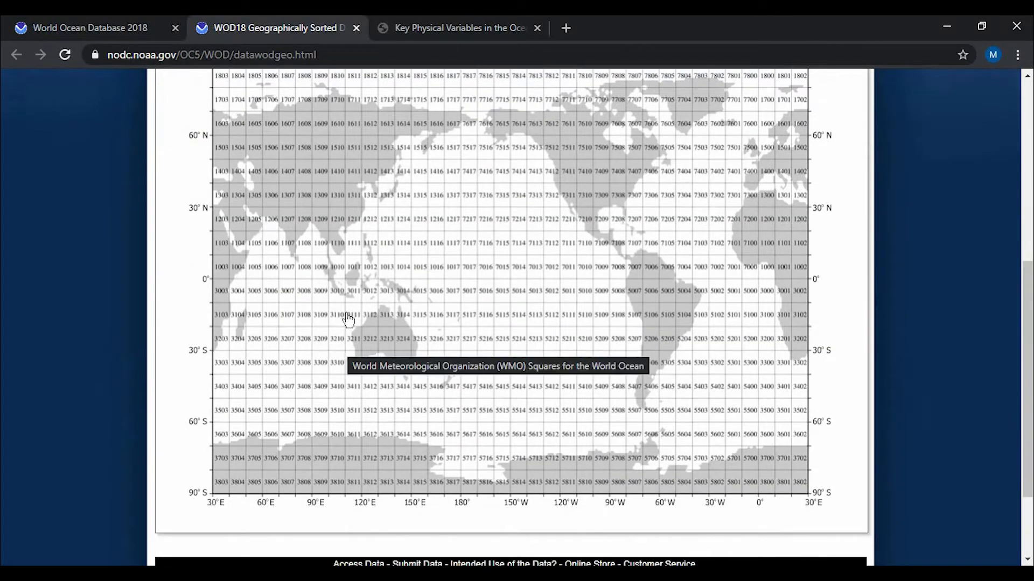
left_click(341, 295)
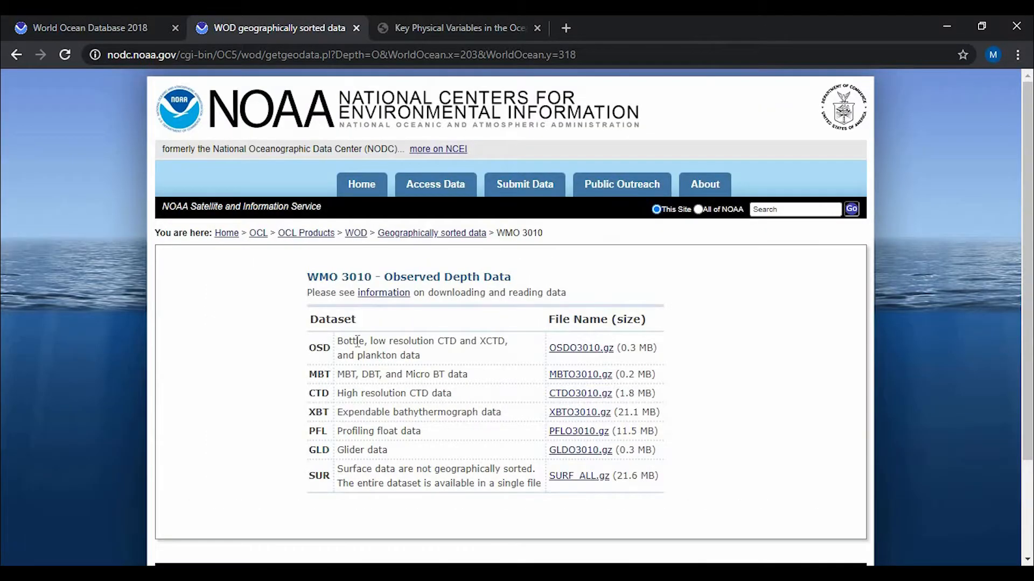
- Review the MBT and high resolution CTD dataset descriptions in the WMO 3010 file list
left_click_drag(342, 395, 456, 401)
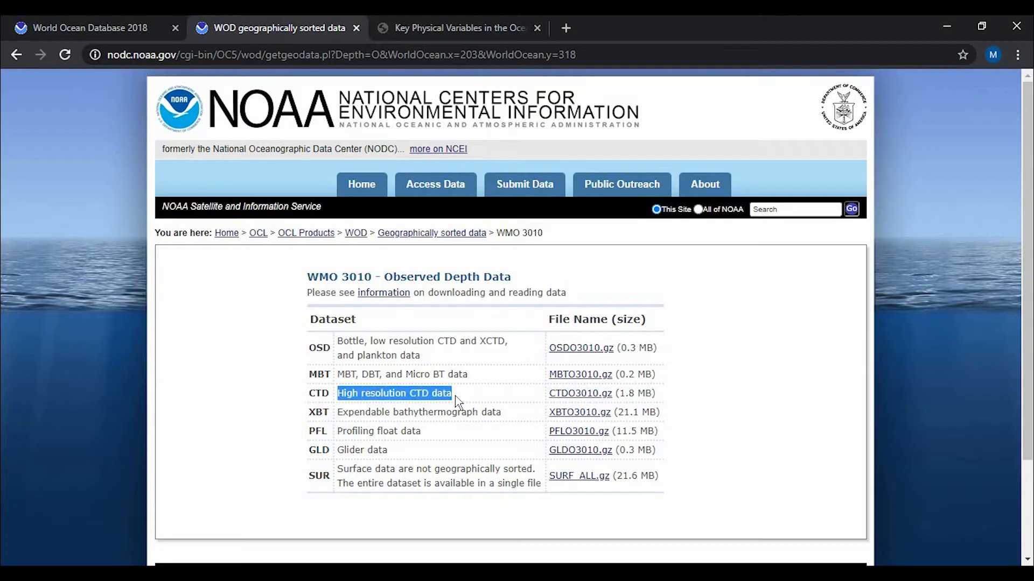
left_click(340, 388)
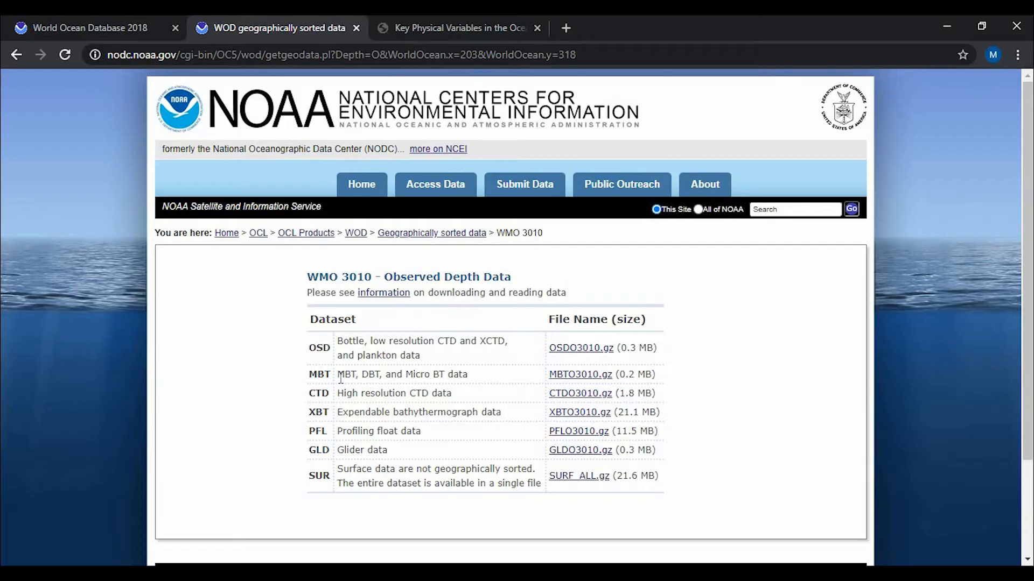
left_click_drag(340, 378, 468, 375)
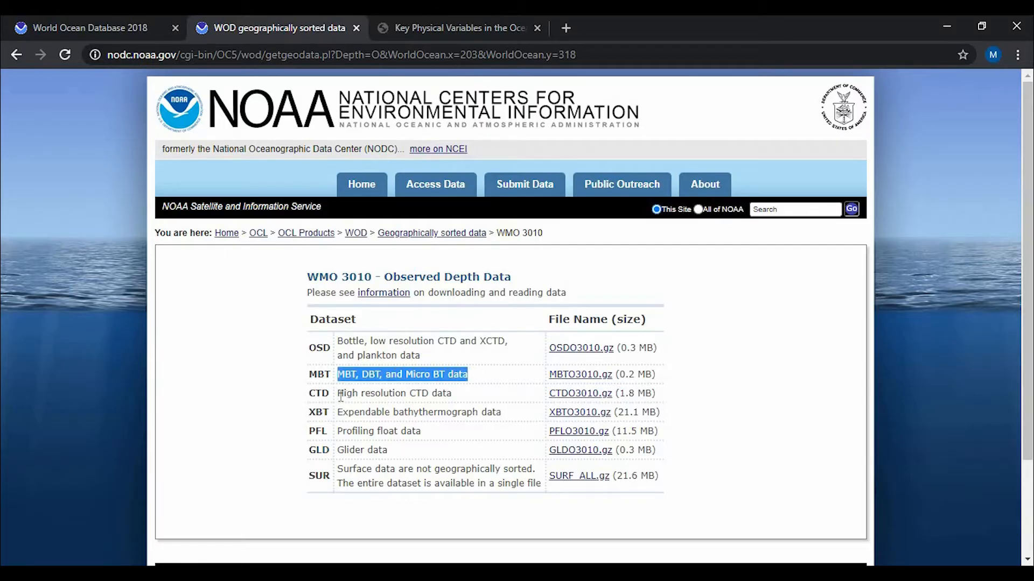
left_click_drag(340, 396, 446, 389)
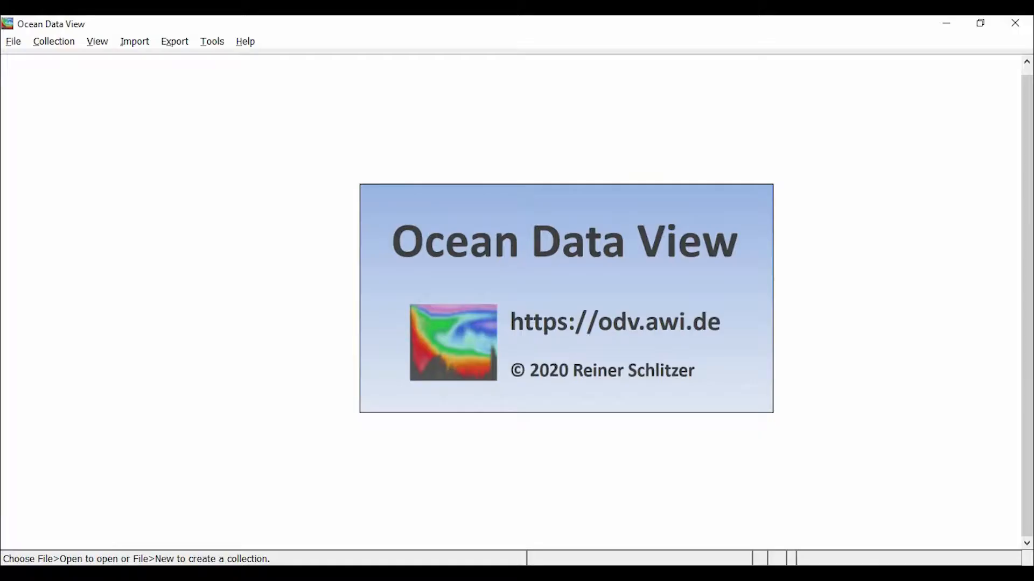
- Switch to Ocean Data View, start a new collection and choose C:\ODV as its folder
left_click(11, 54)
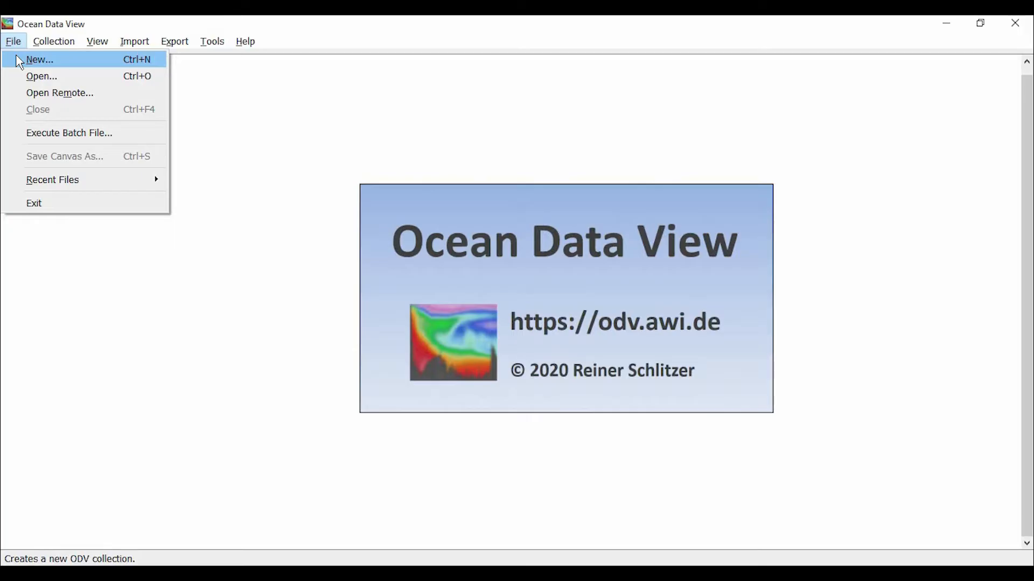
left_click(19, 60)
left_click(452, 161)
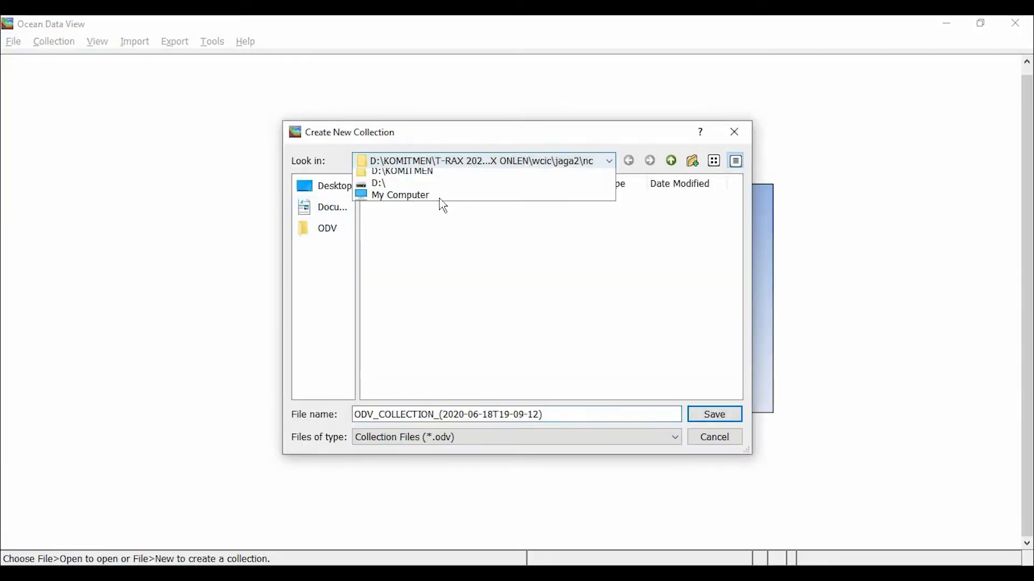
left_click(412, 261)
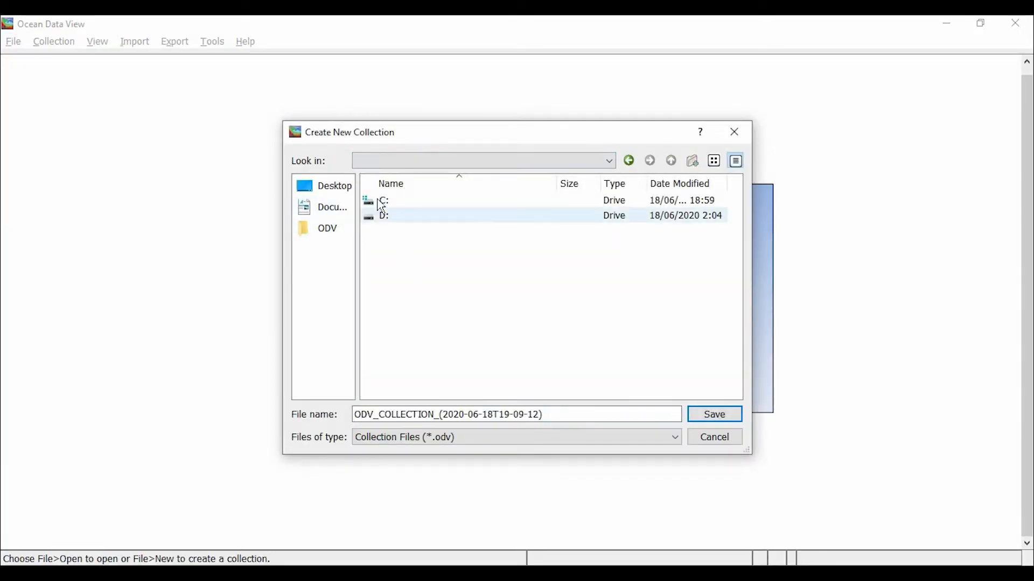
double_click(381, 205)
scroll(404, 350, "down", 1)
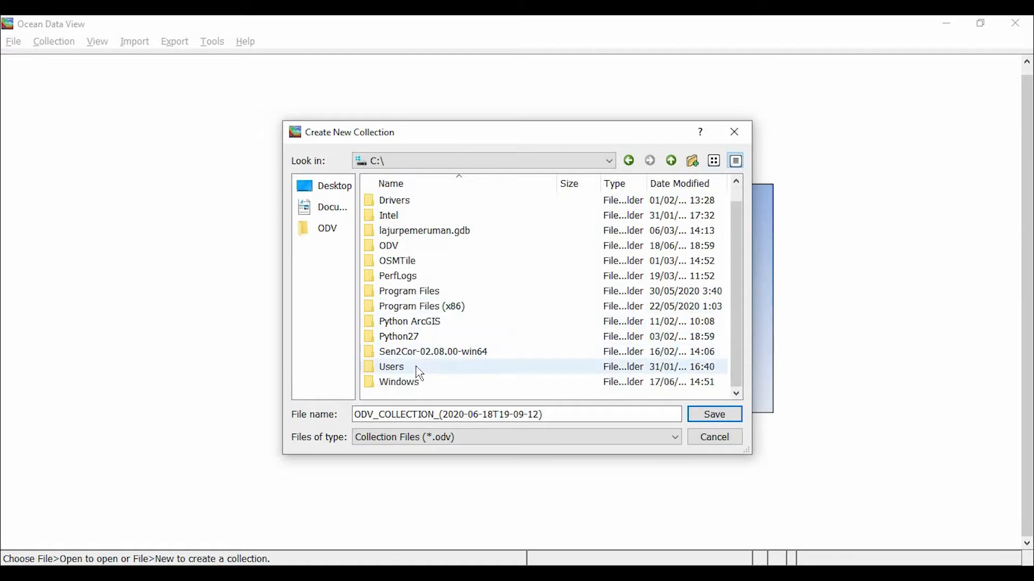
double_click(389, 246)
- Replace the default collection file name with "diagram TS"
left_click(489, 419)
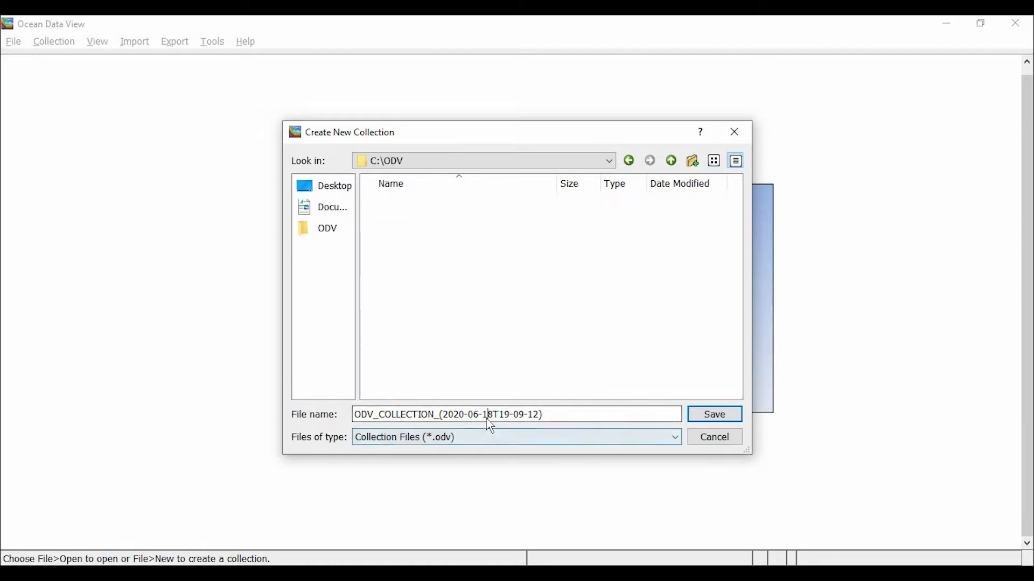
double_click(486, 419)
triple_click(486, 420)
triple_click(486, 420)
triple_click(487, 419)
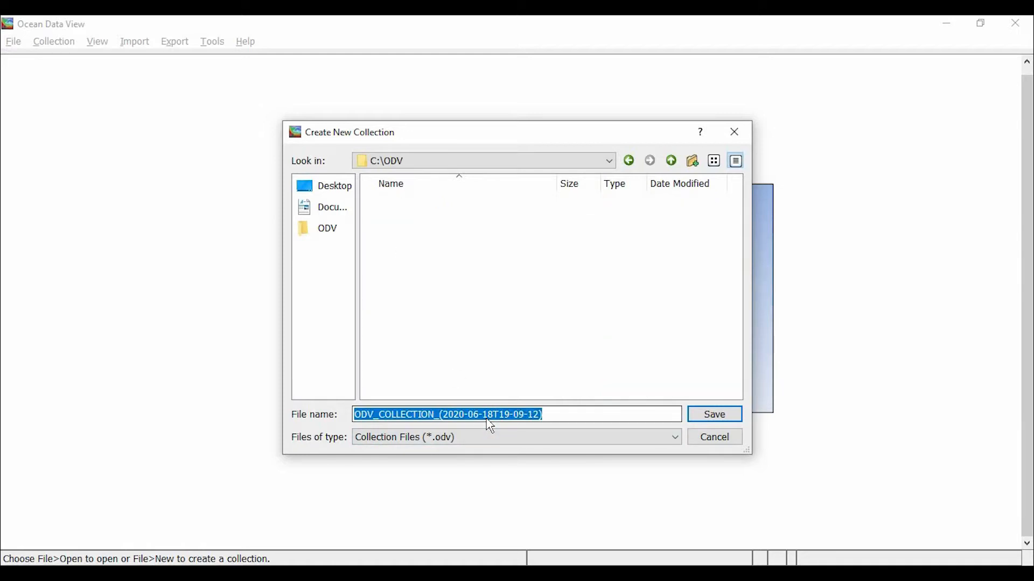
left_click(488, 419, "shift")
triple_click(487, 419)
key("BackSpace")
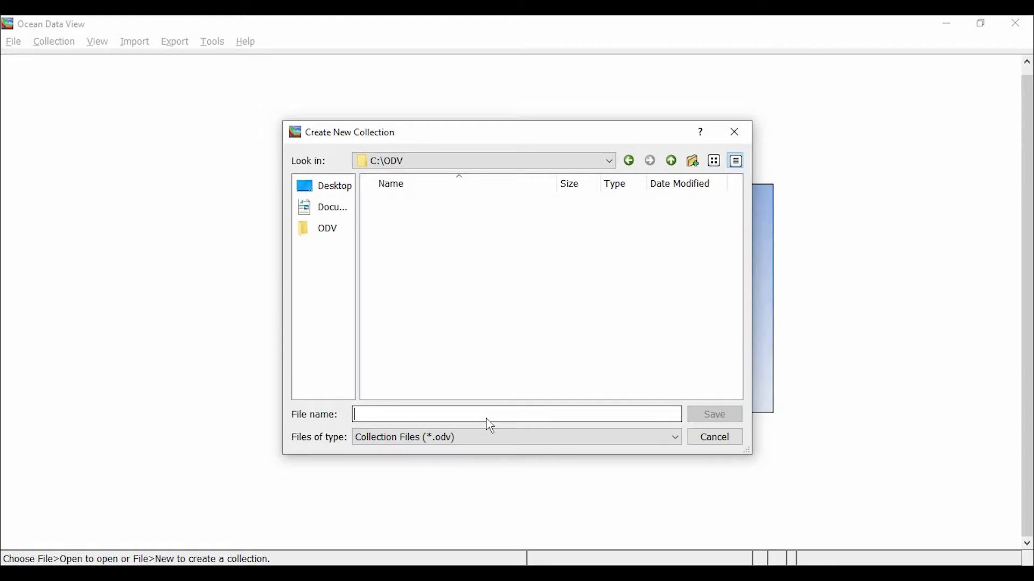
type("diagram TS")
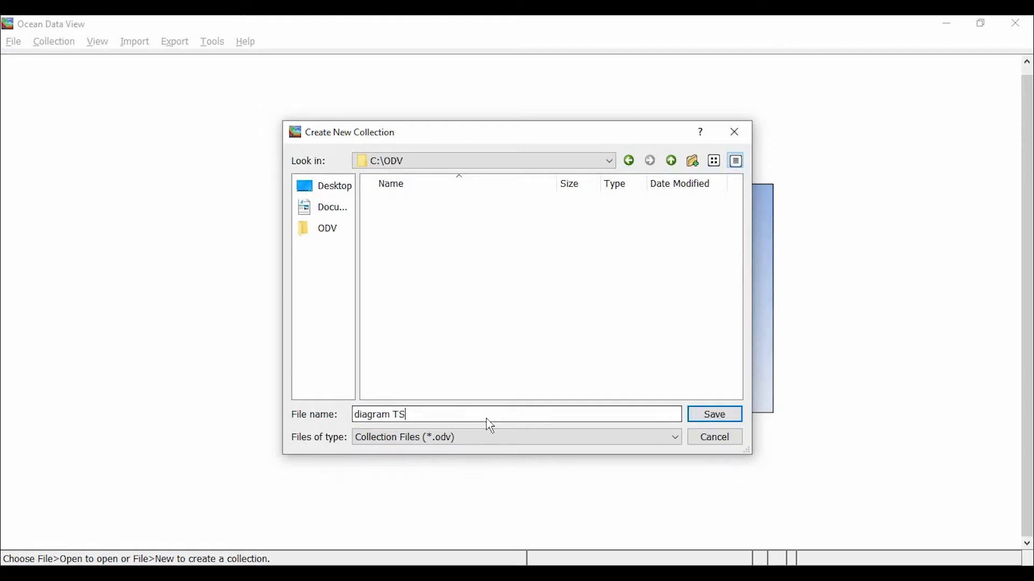
- Save the new collection and define its variables with the World Ocean Database standard template
left_click(703, 425)
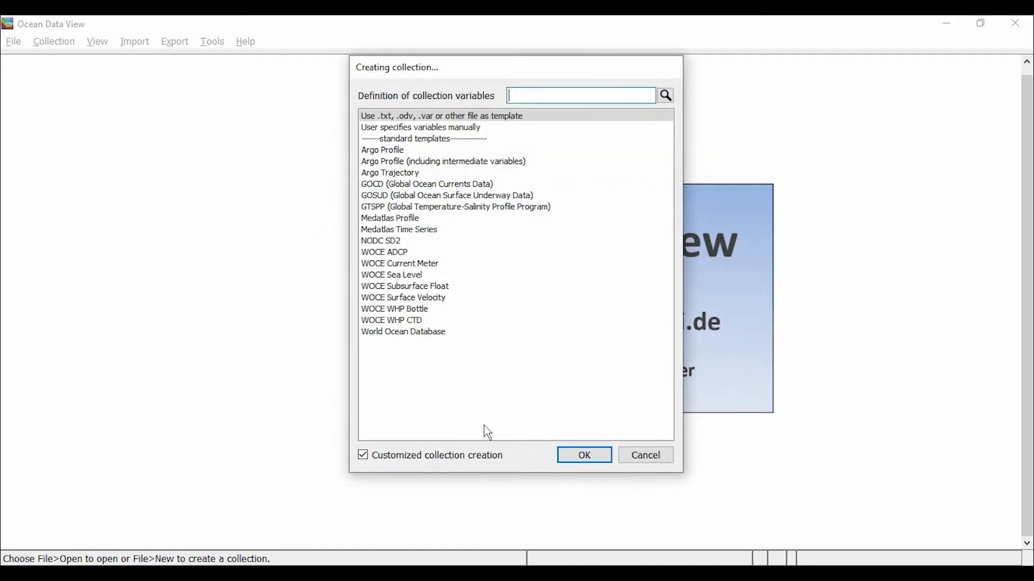
left_click(417, 333)
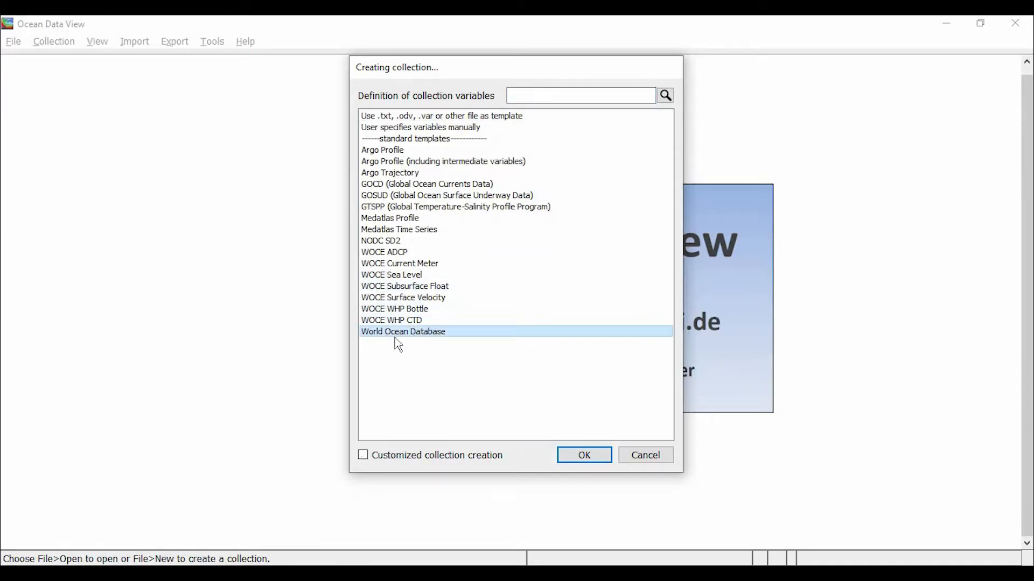
left_click(584, 455)
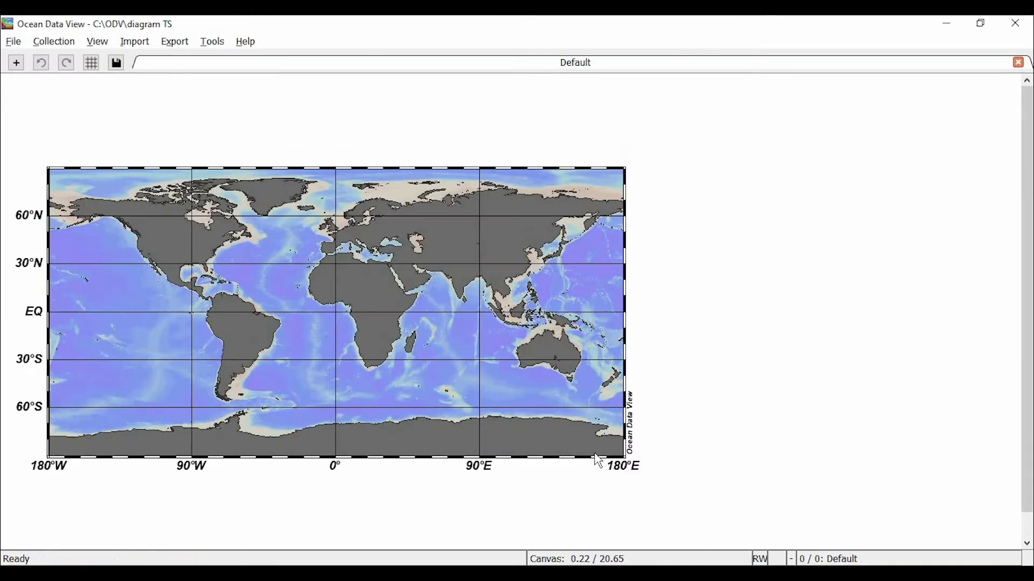
- Import the World Ocean Database file CTDO3010.gz from C:\ODV into the collection
left_click(134, 43)
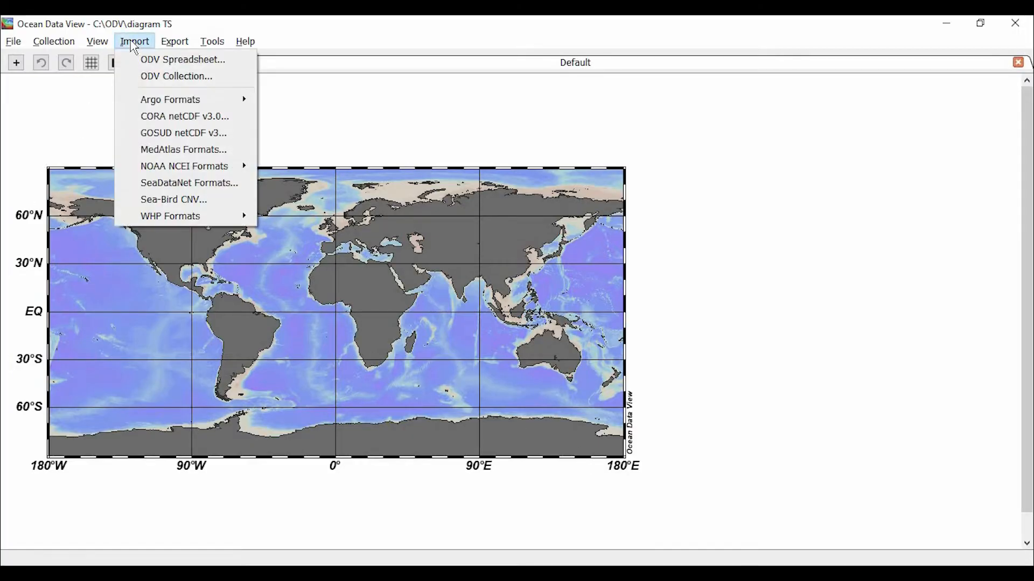
mouse_move(168, 166)
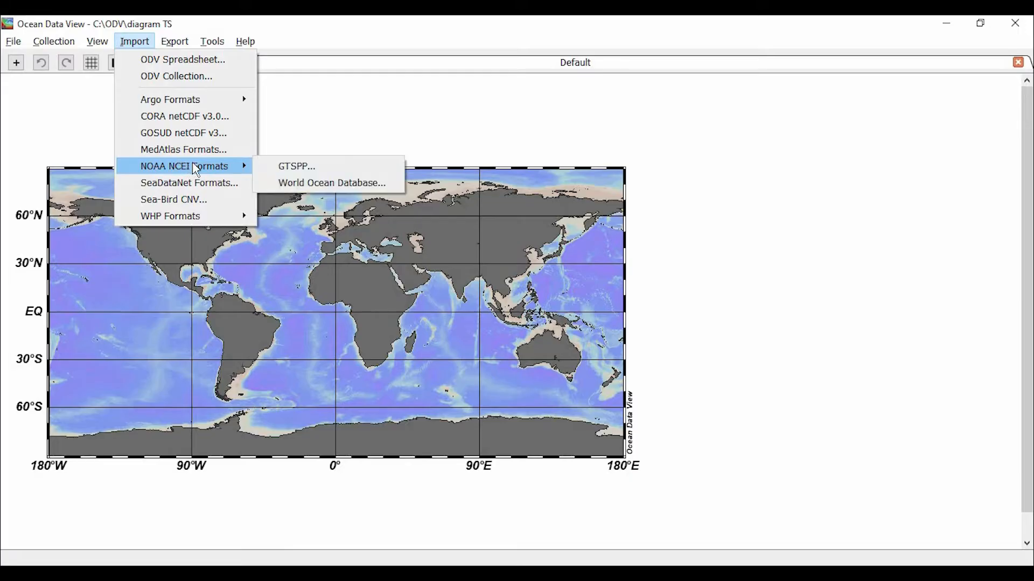
left_click(310, 184)
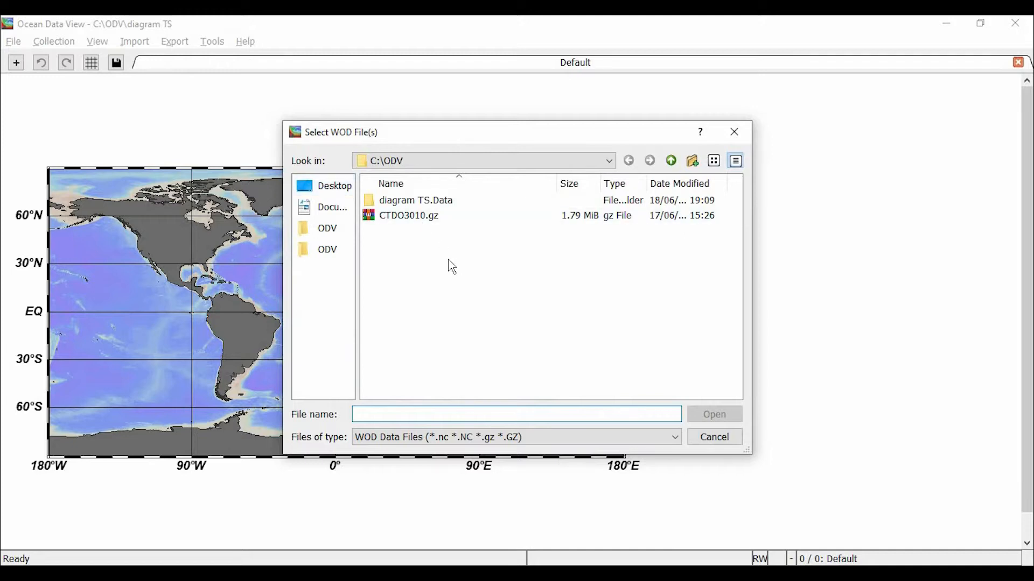
left_click(412, 216)
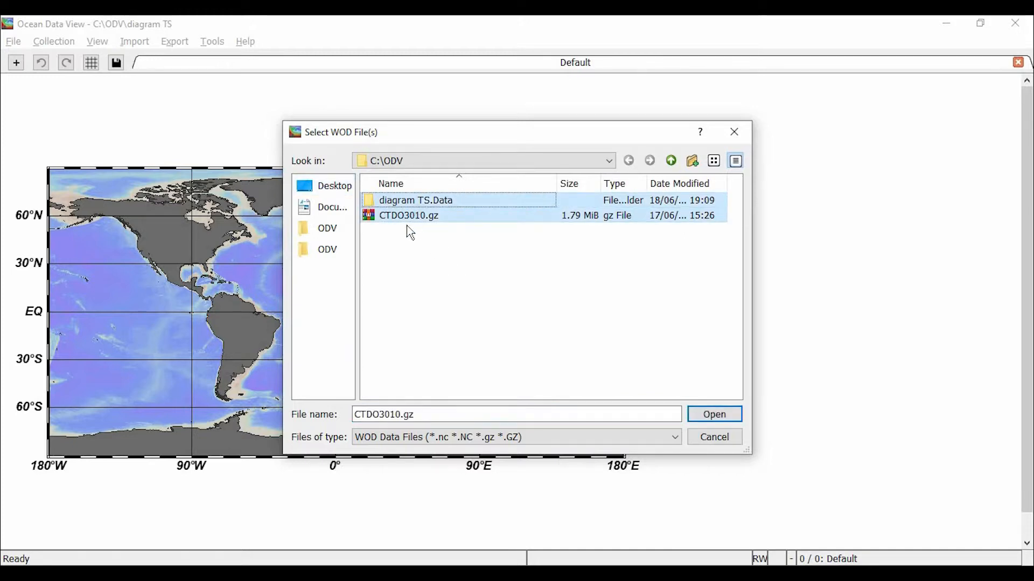
left_click(725, 414)
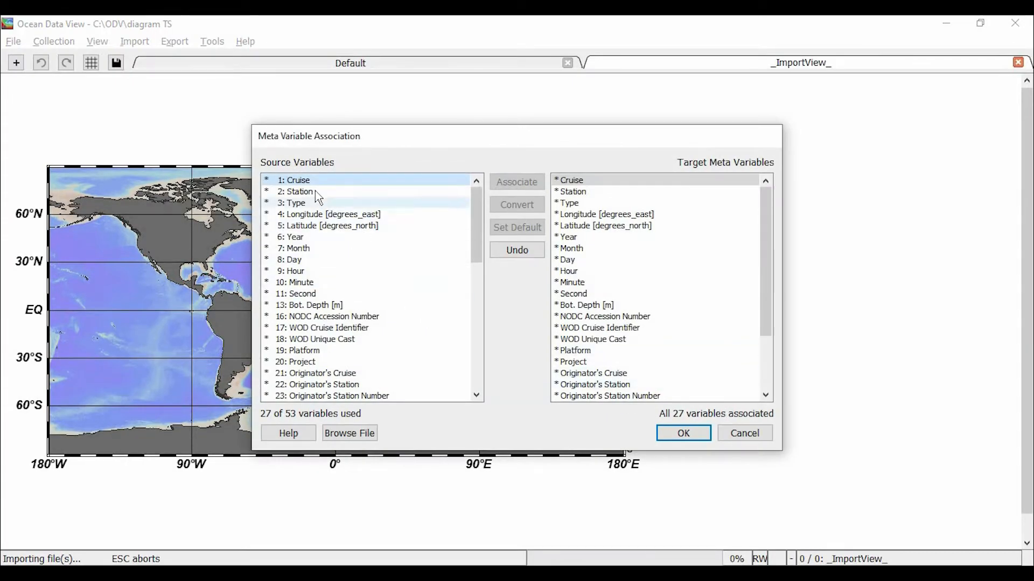
- Examine how the source variables, from Cruise and Station to Depth Correction Info, are associated with the target meta variables
left_click(304, 183)
scroll(381, 311, "down", 6)
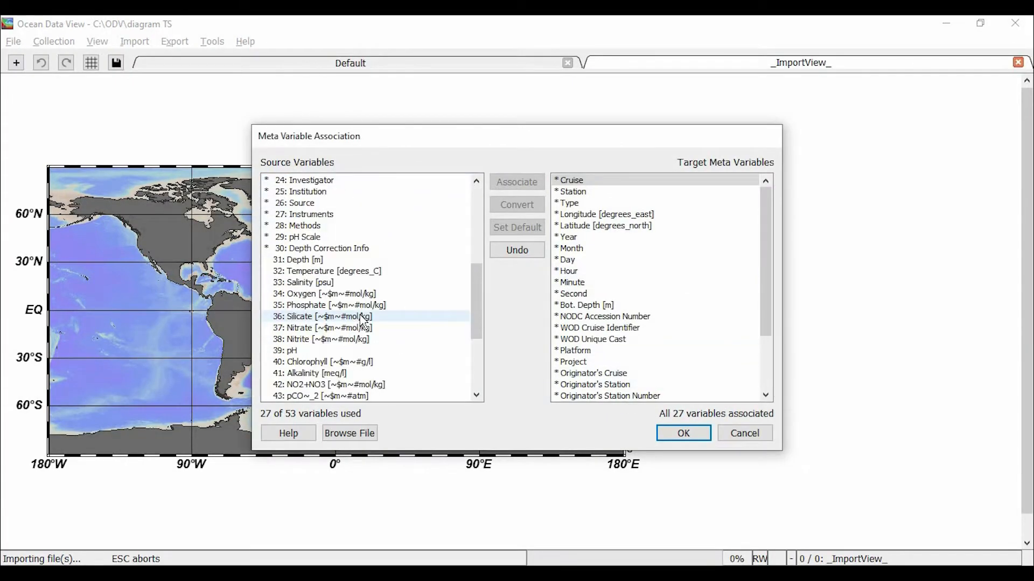
scroll(398, 318, "up", 6)
scroll(603, 331, "down", 2)
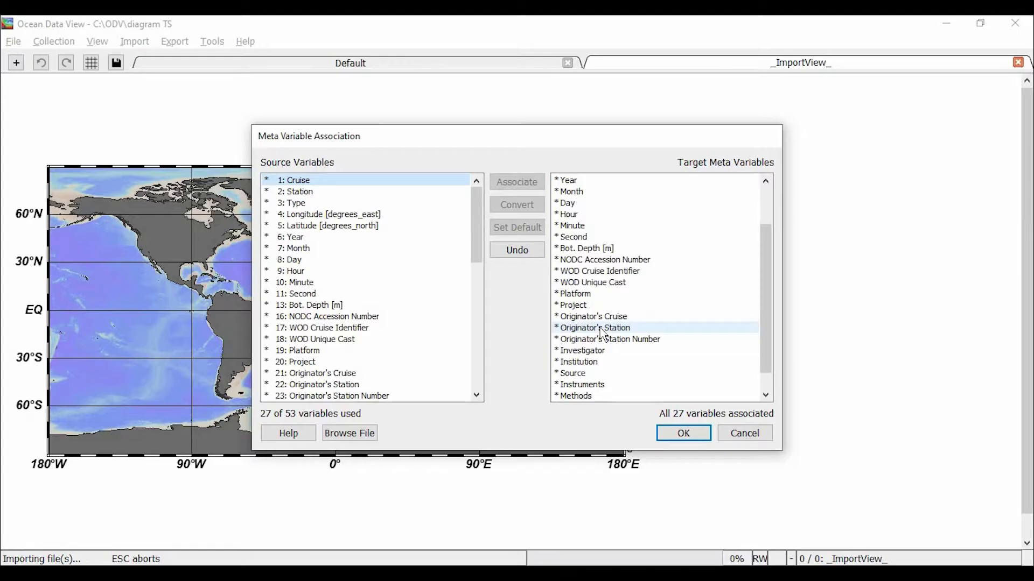
scroll(603, 331, "up", 2)
left_click(584, 272)
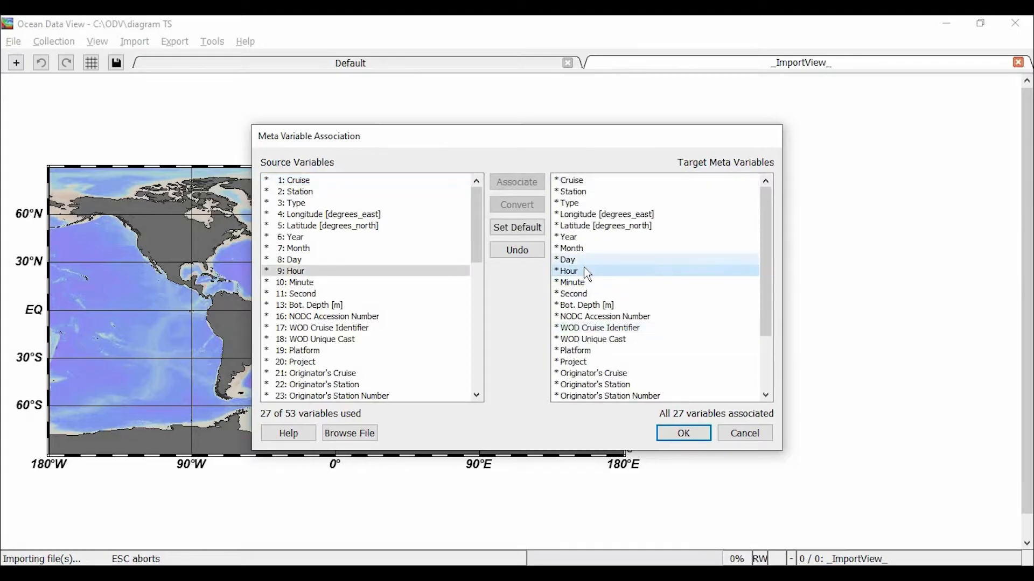
left_click(580, 263)
left_click(580, 275)
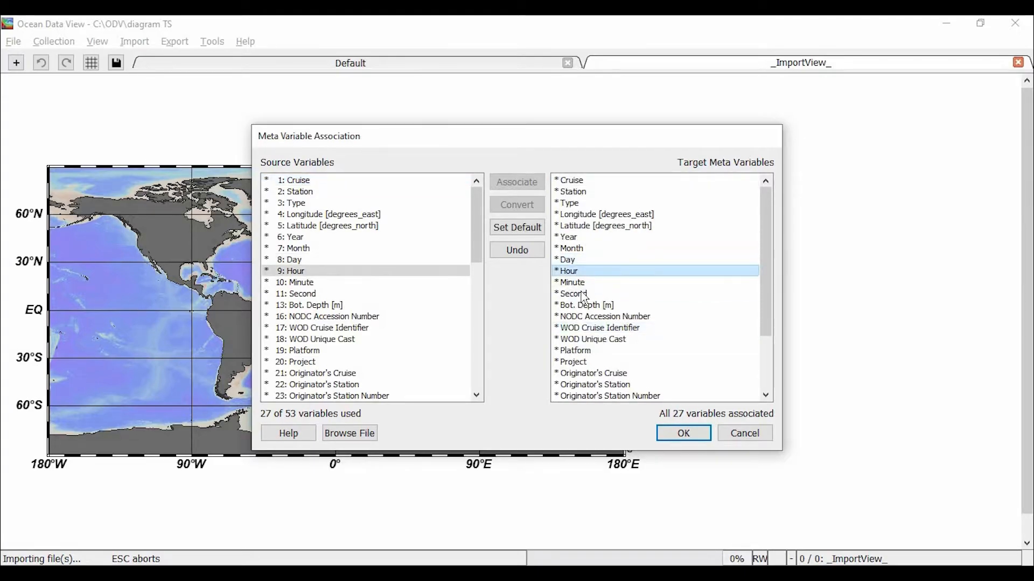
left_click(584, 295)
left_click(580, 283)
left_click(577, 272)
left_click(574, 262)
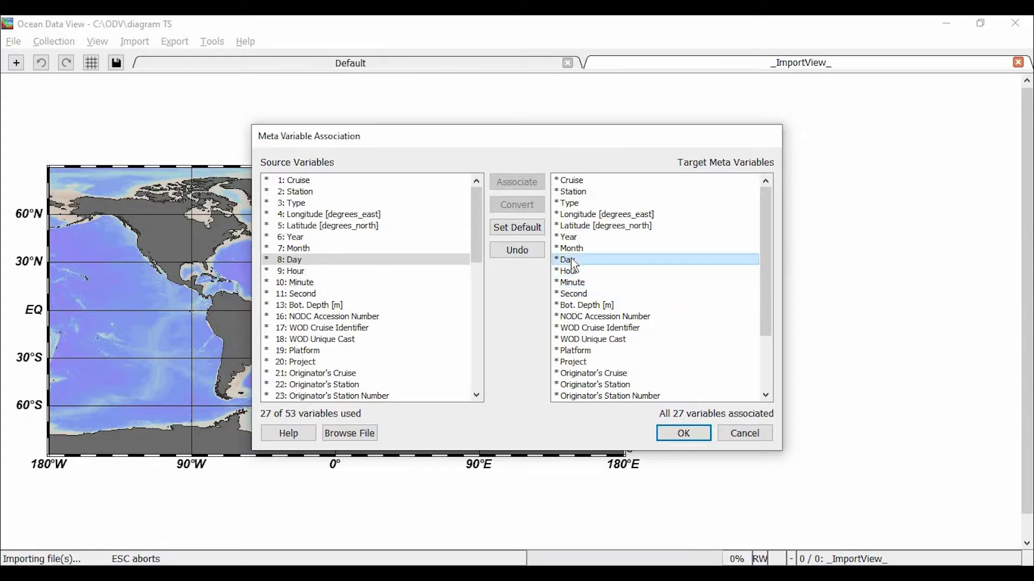
left_click(577, 239)
left_click(590, 227)
left_click(590, 216)
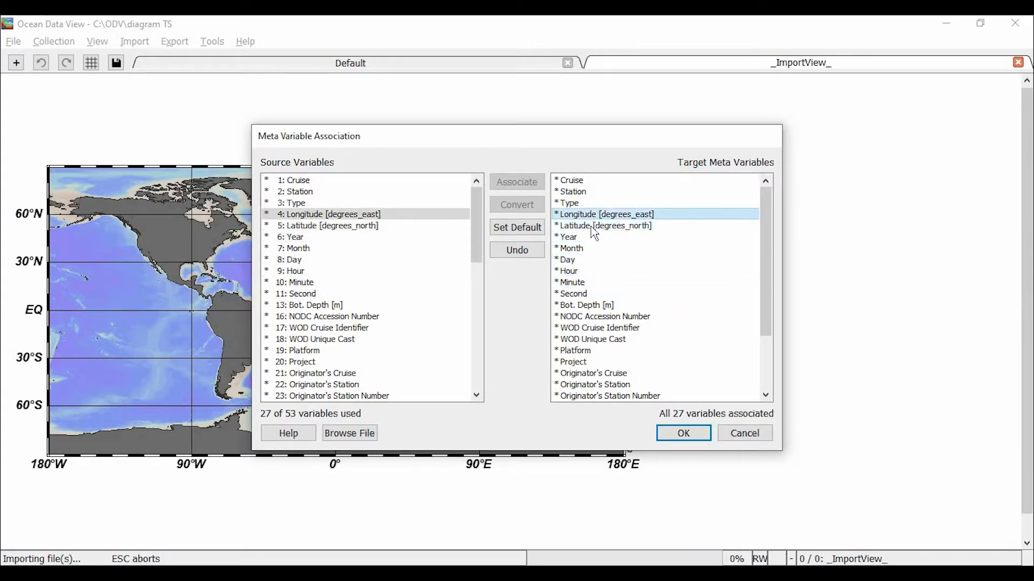
scroll(571, 278, "down", 2)
scroll(578, 265, "up", 2)
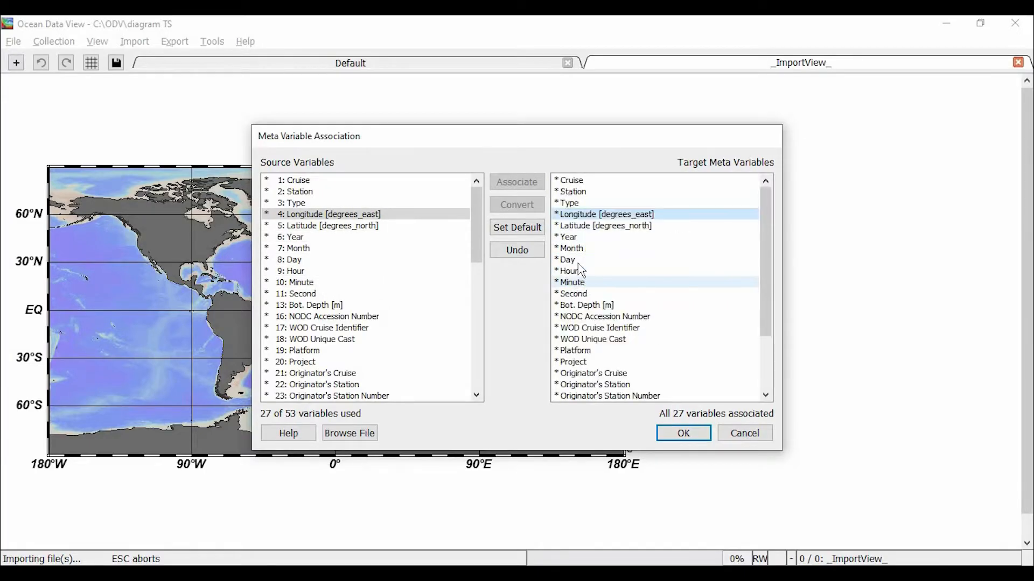
scroll(379, 304, "down", 2)
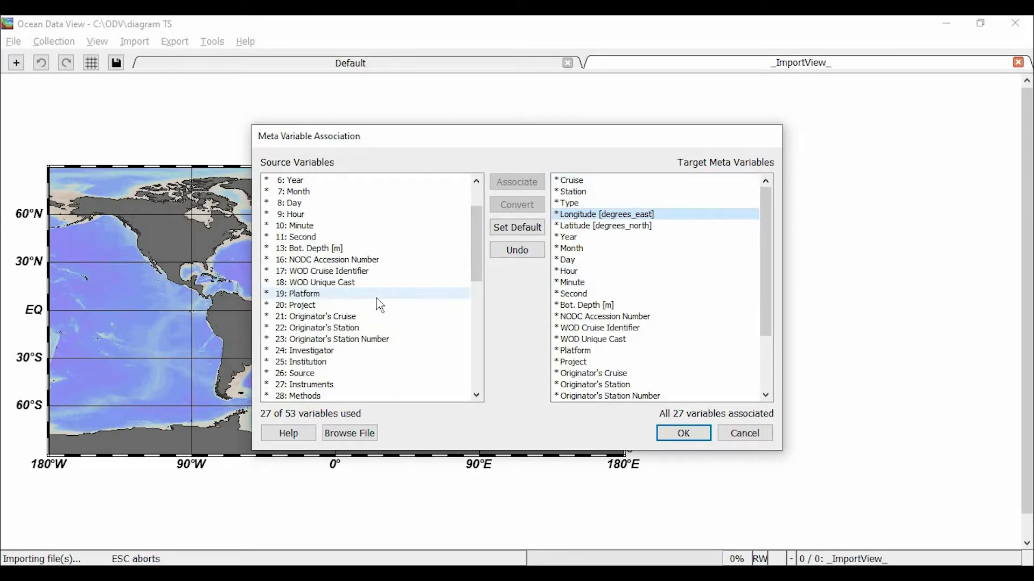
scroll(379, 305, "down", 4)
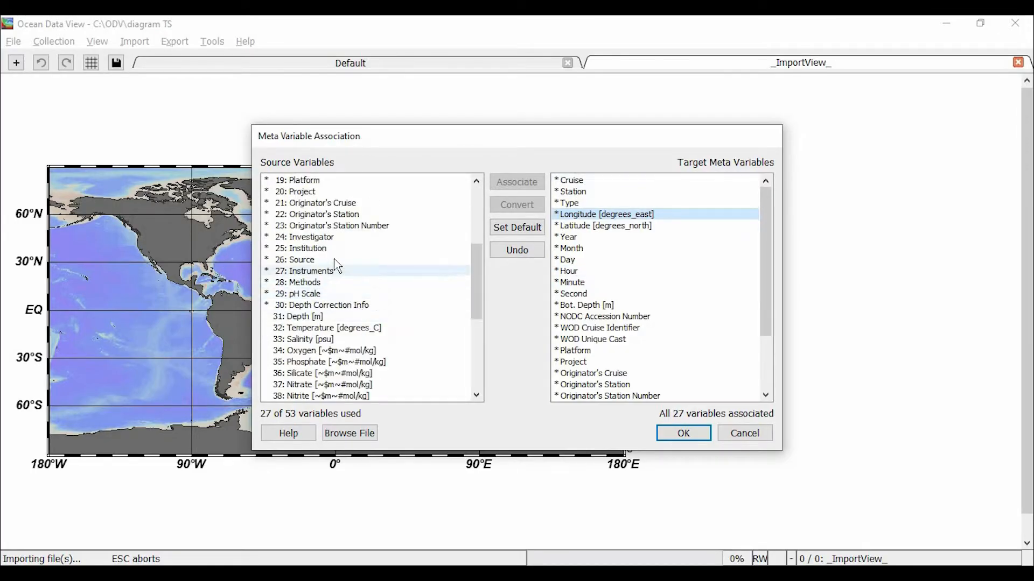
scroll(338, 298, "up", 2)
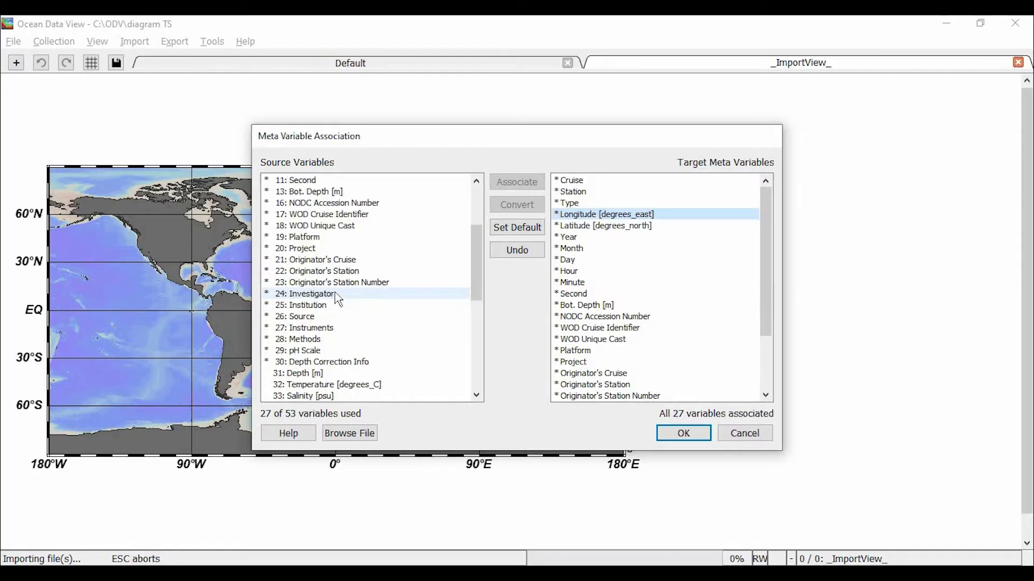
scroll(338, 299, "up", 4)
scroll(575, 336, "down", 3)
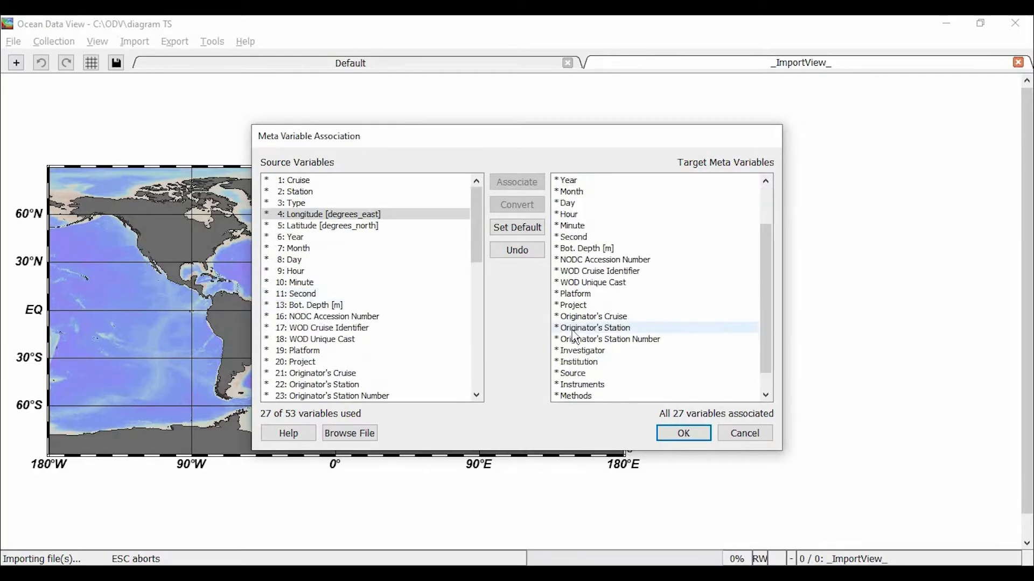
scroll(575, 336, "up", 3)
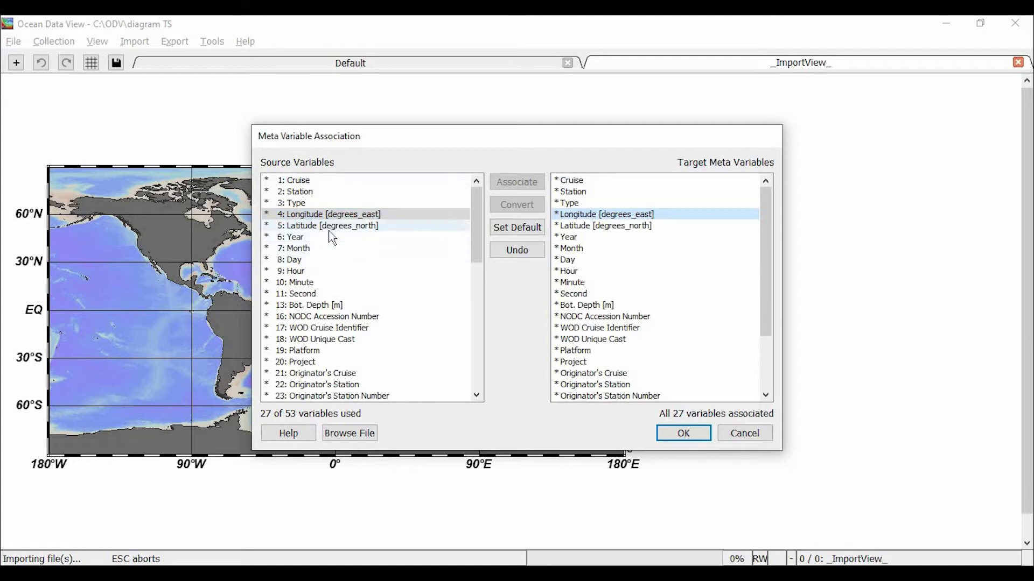
left_click(331, 183)
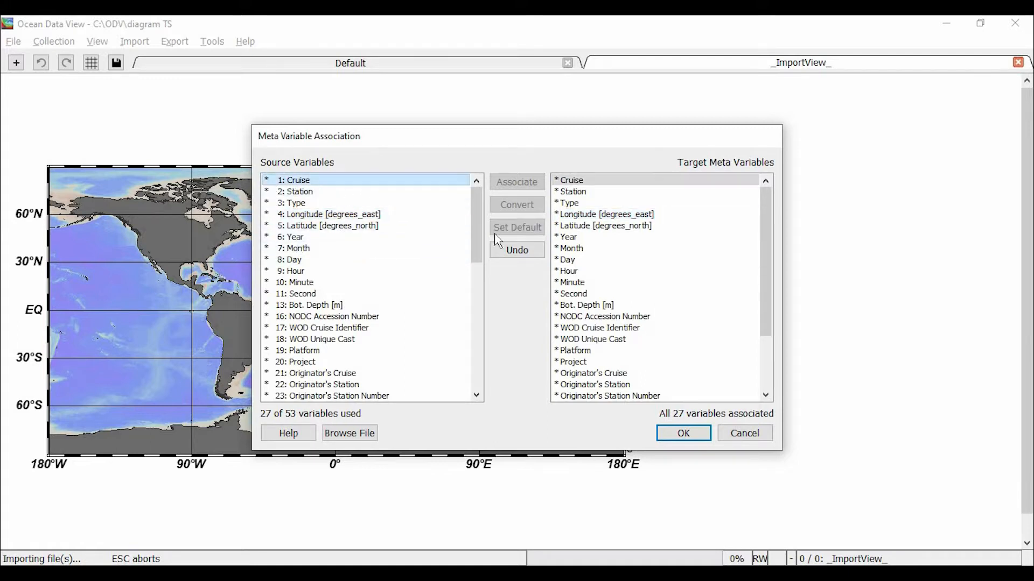
left_click(318, 192)
left_click(317, 205)
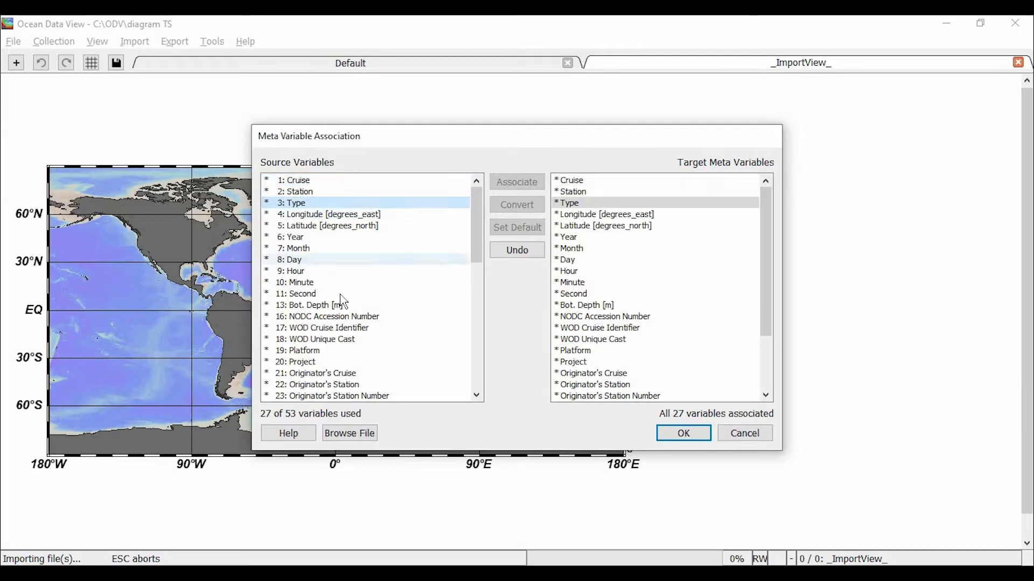
scroll(343, 301, "down", 2)
scroll(344, 301, "up", 2)
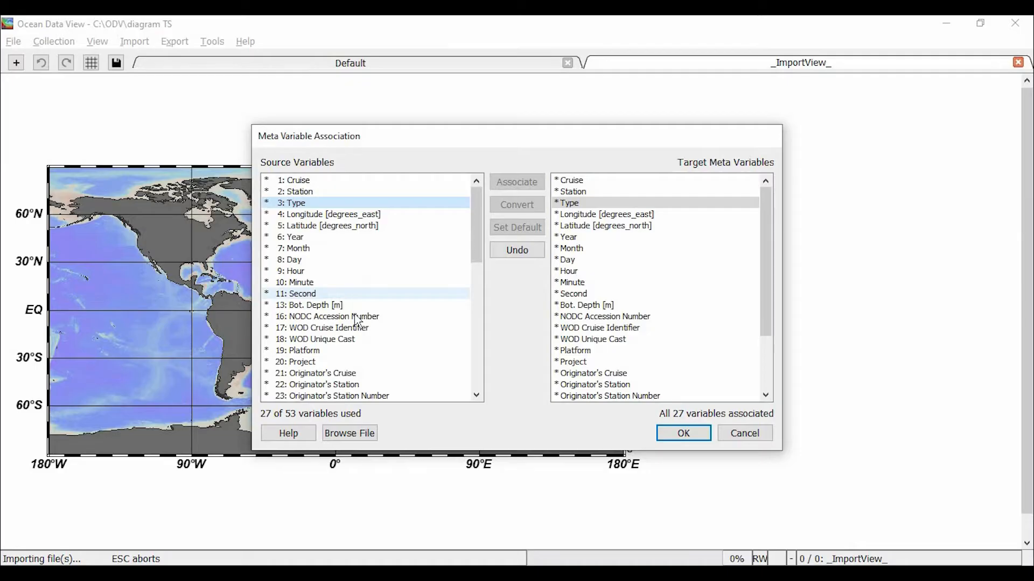
- Accept the meta variable associations, check the Temperature, Salinity and Depth data associations, and complete the import in Add / Replace Station Data mode
left_click(682, 434)
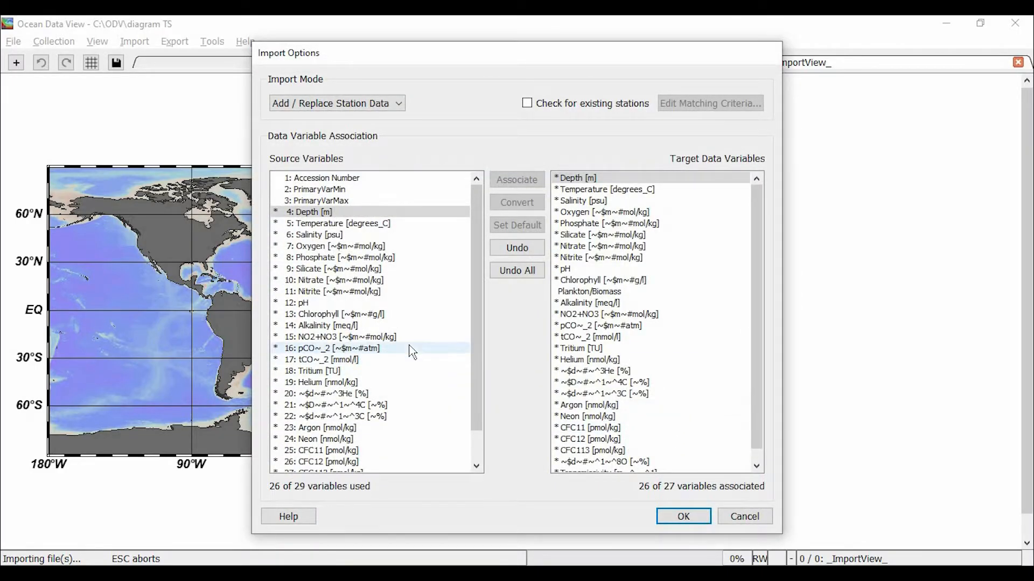
left_click(344, 223)
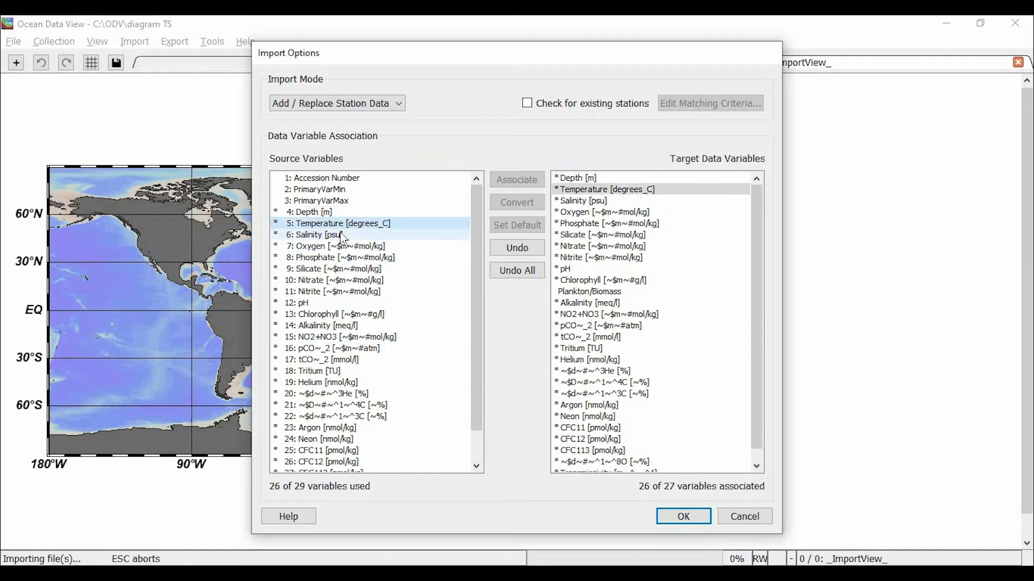
left_click(338, 236)
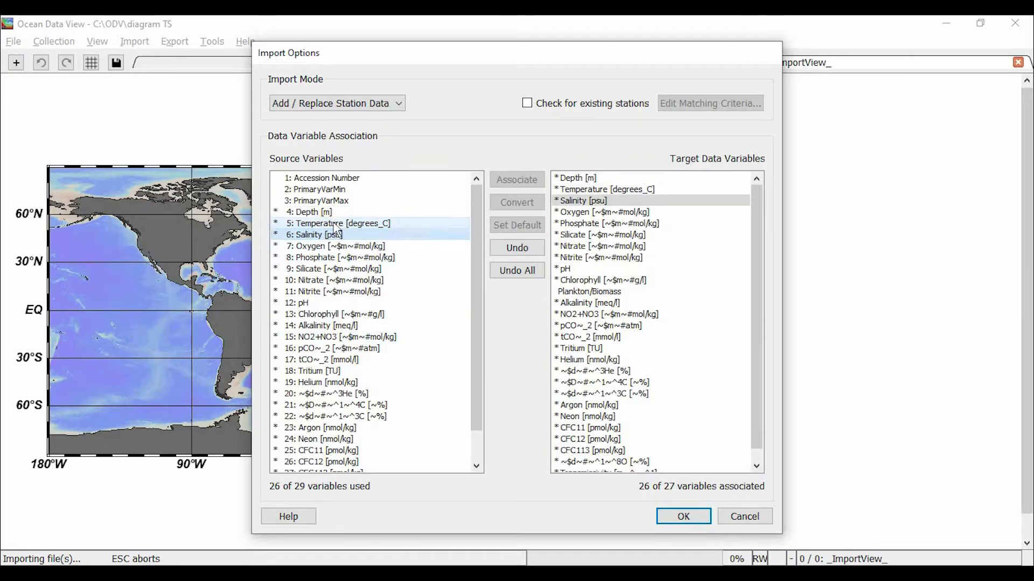
left_click(308, 212)
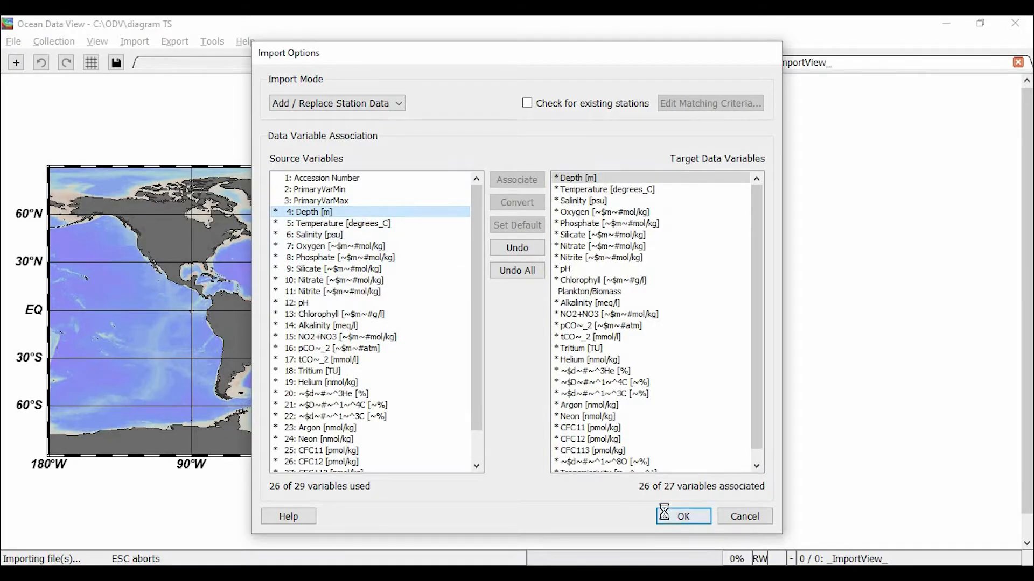
left_click(684, 516)
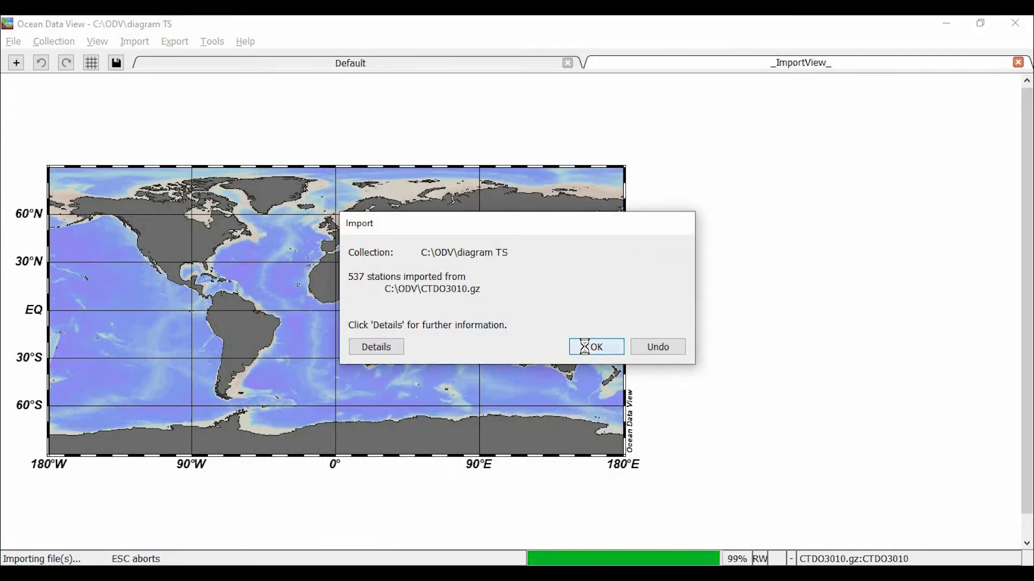
left_click(588, 349)
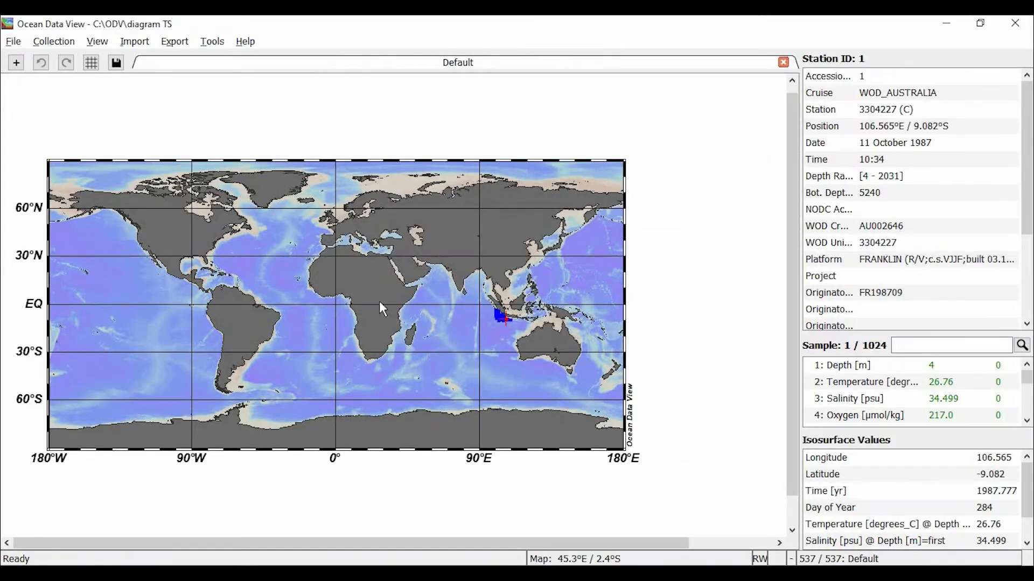
- Set the map to the collection's full domain so it covers the imported station area off Sumatra and Java
right_click(462, 305)
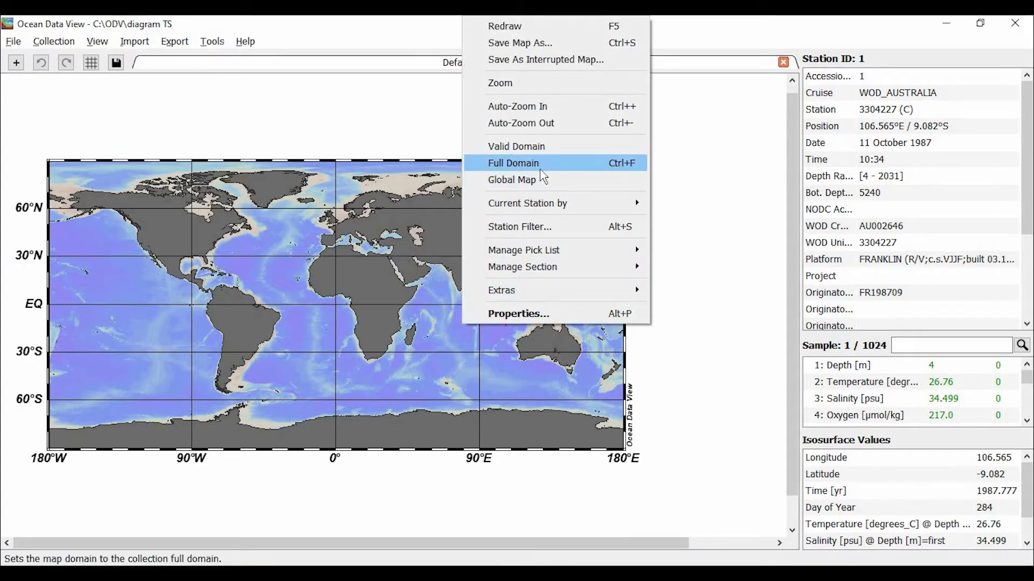
right_click(244, 283)
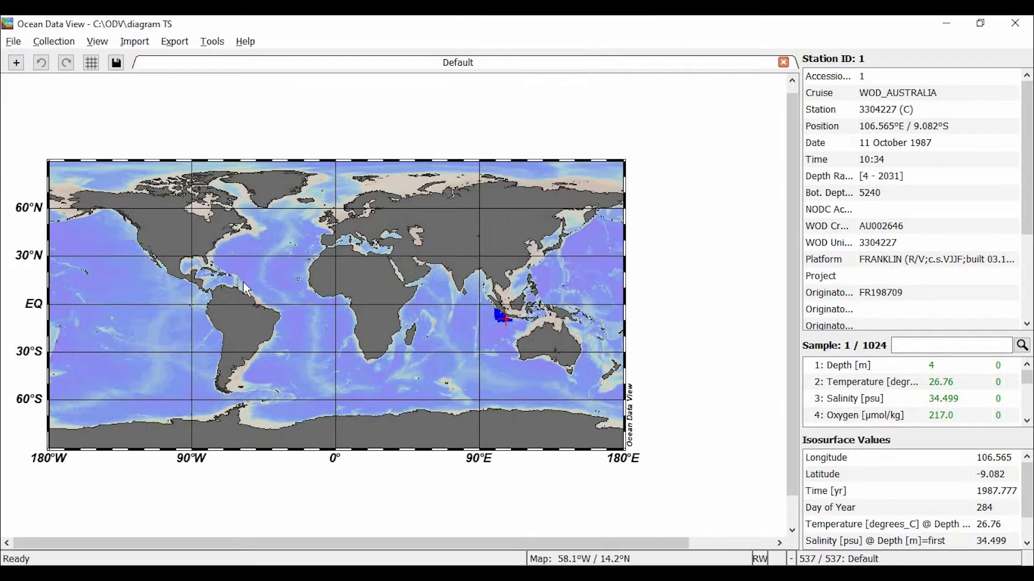
left_click(316, 430)
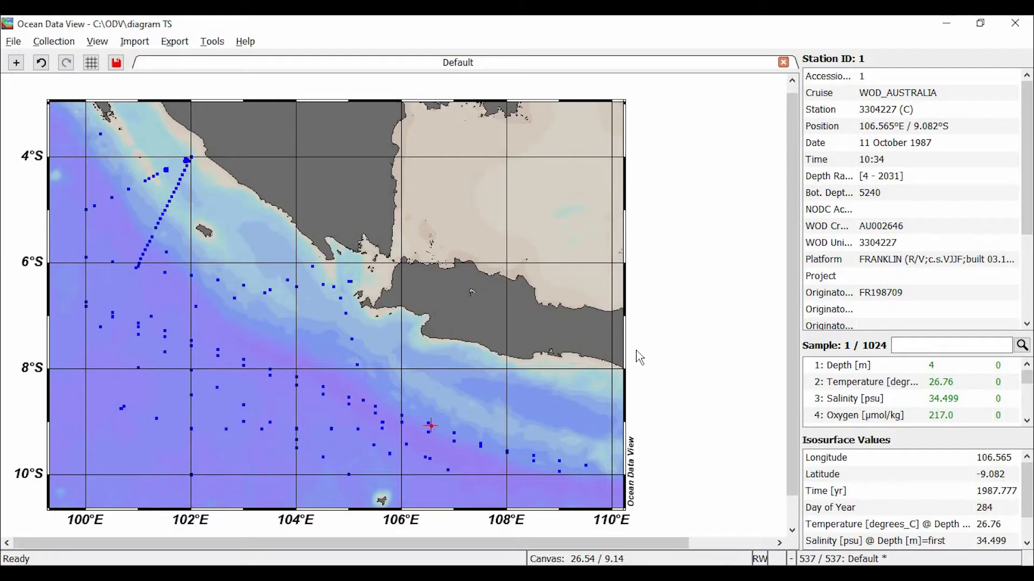
- Apply the 1 STATION Window layout template to the view
right_click(658, 356)
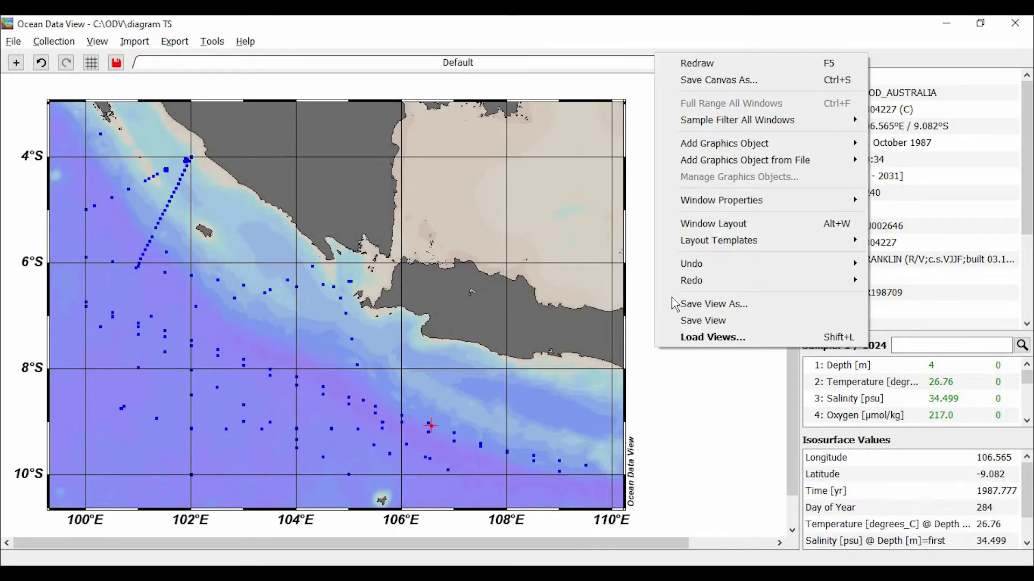
mouse_move(695, 242)
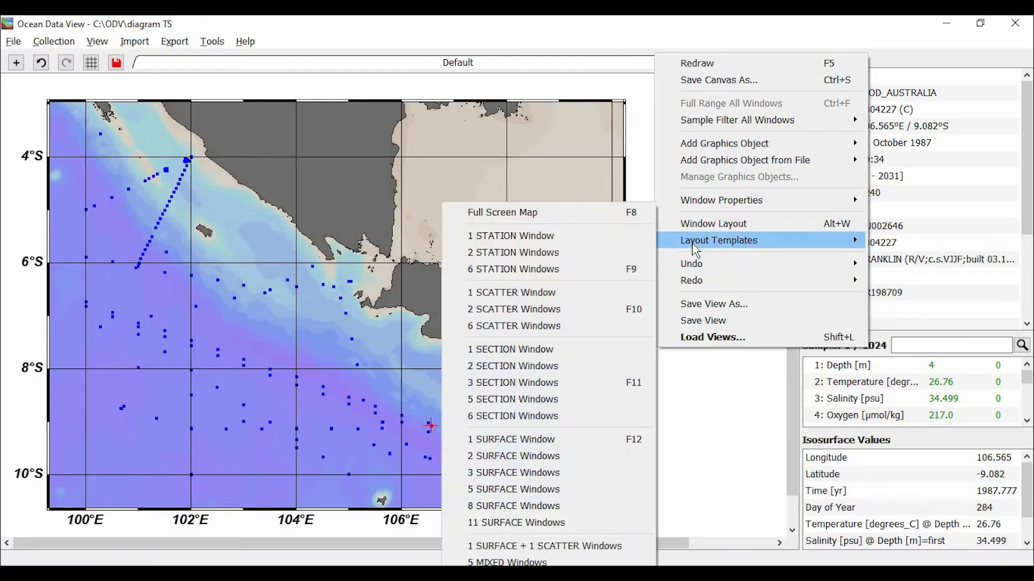
left_click(519, 246)
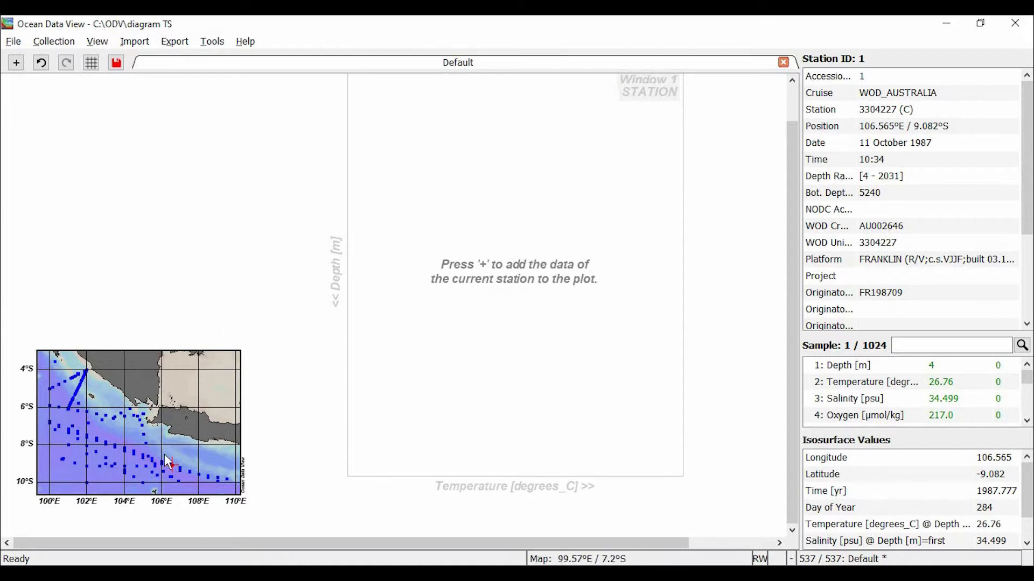
- Make the station at 105.001°E / 6.353°S, between Sumatra and Java, current and add it to the pick list
left_click(144, 418)
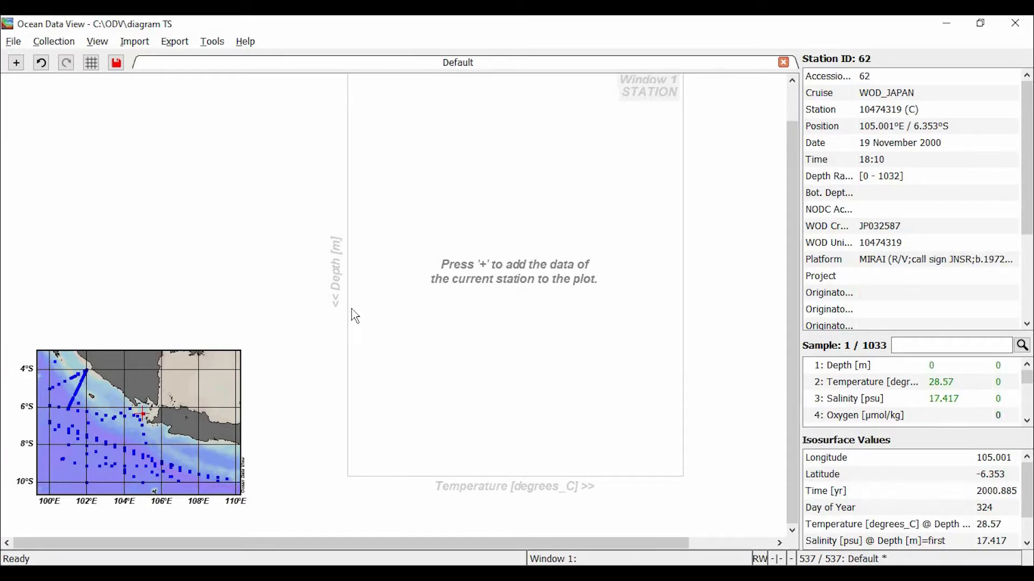
scroll(436, 205, "up", 1)
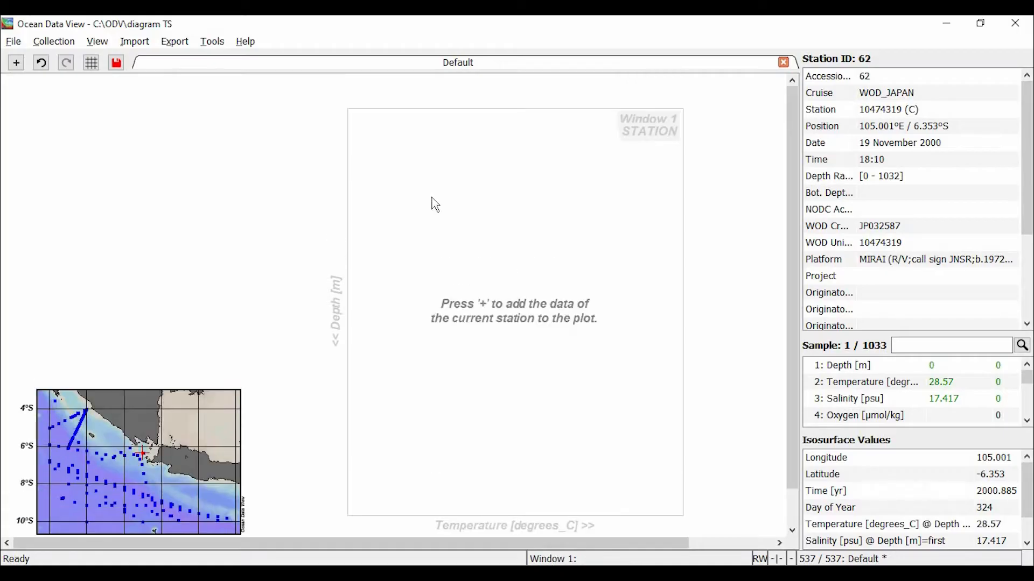
right_click(146, 460)
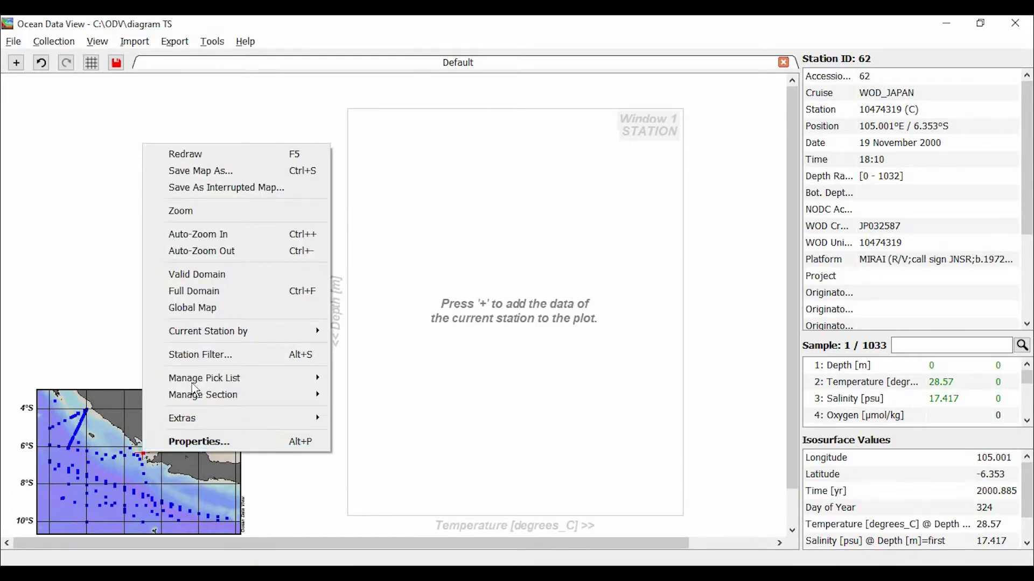
mouse_move(194, 383)
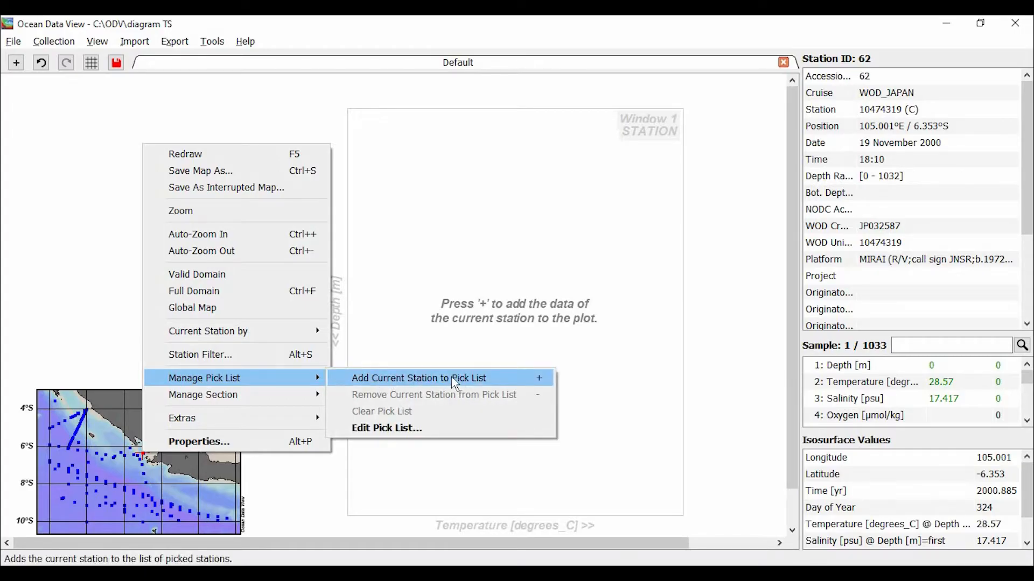
left_click(392, 380)
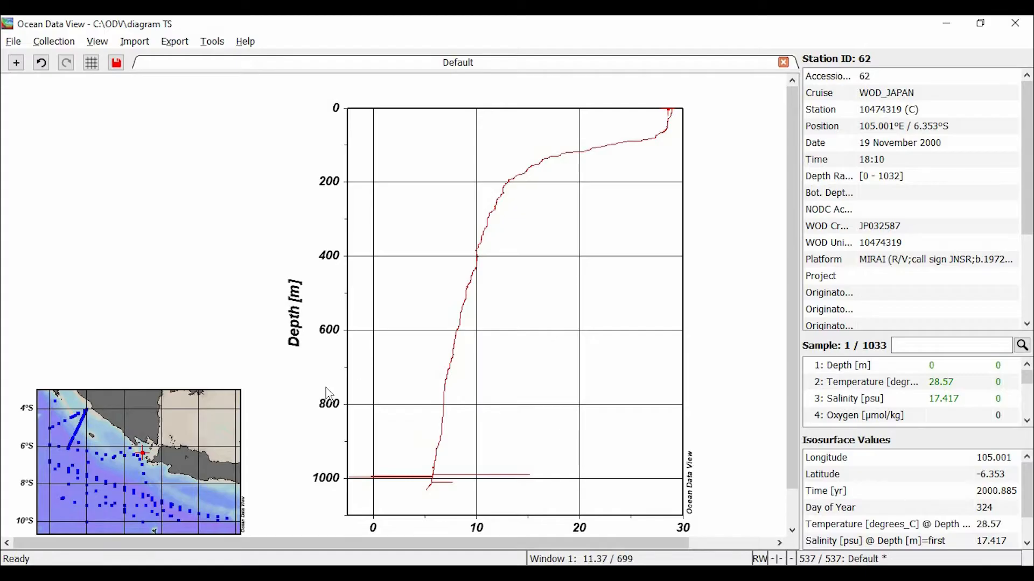
scroll(330, 395, "down", 1)
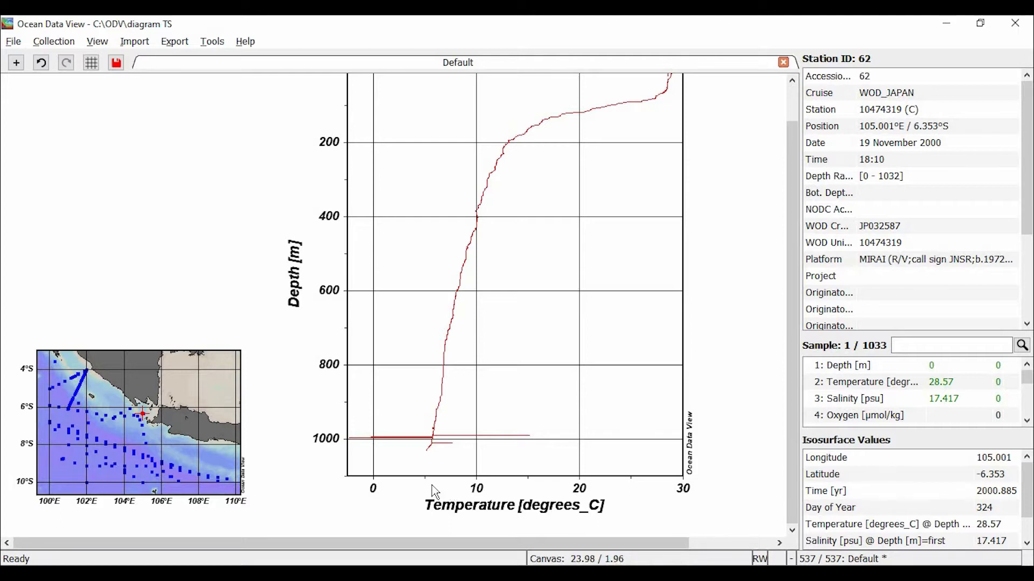
scroll(433, 492, "up", 1)
scroll(533, 533, "down", 1)
scroll(485, 498, "up", 1)
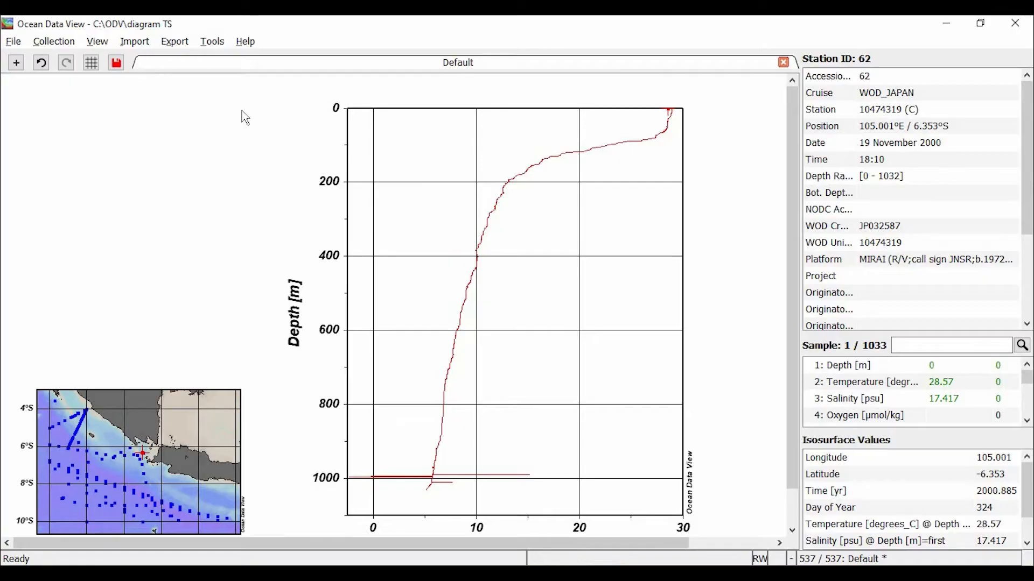
scroll(441, 430, "down", 1)
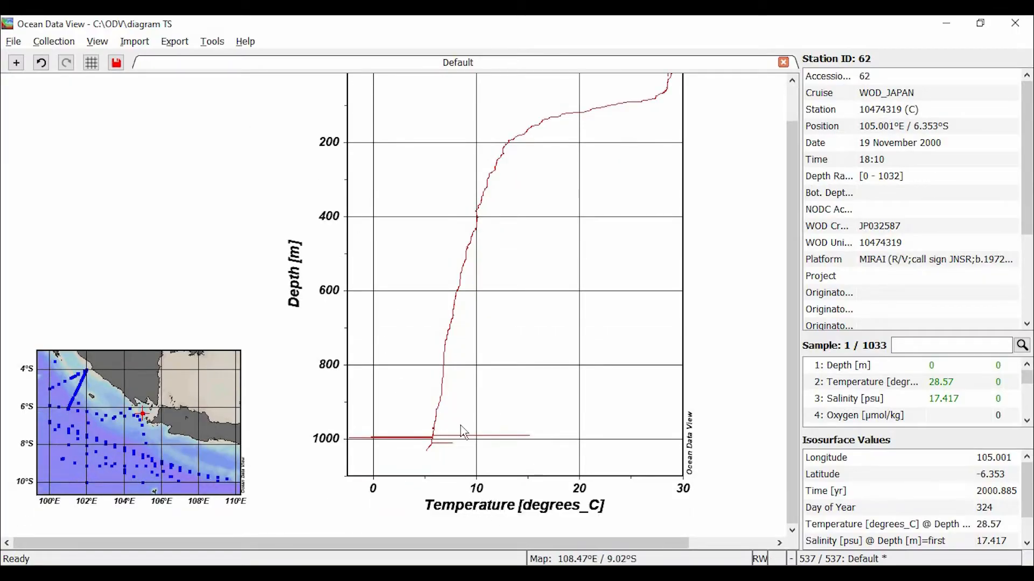
- Examine the current station's temperature profile from the surface down to its deepest samples, together with the temperature axis
scroll(306, 400, "up", 1)
scroll(305, 400, "down", 1)
scroll(305, 400, "up", 1)
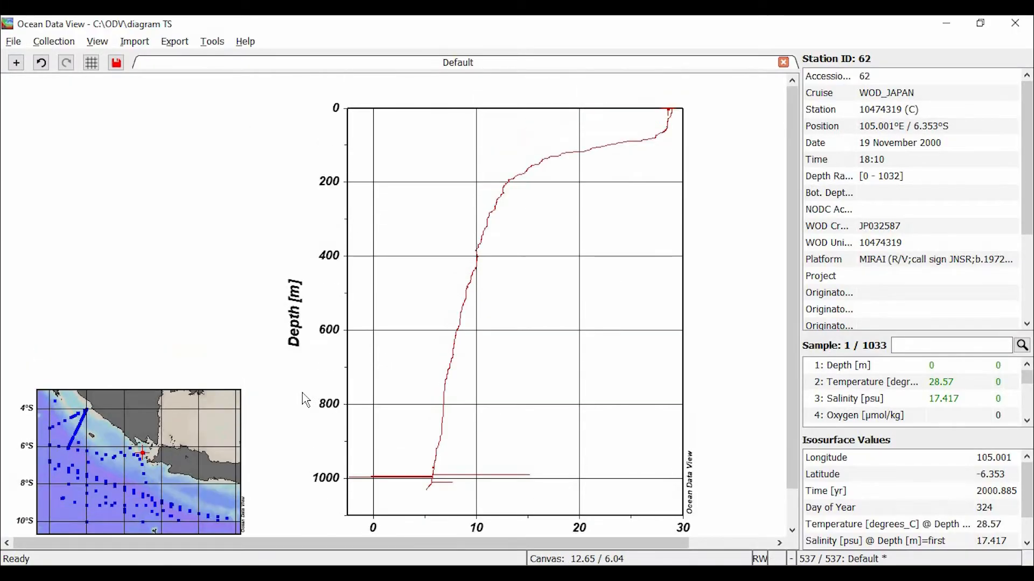
scroll(305, 400, "down", 1)
scroll(305, 400, "up", 1)
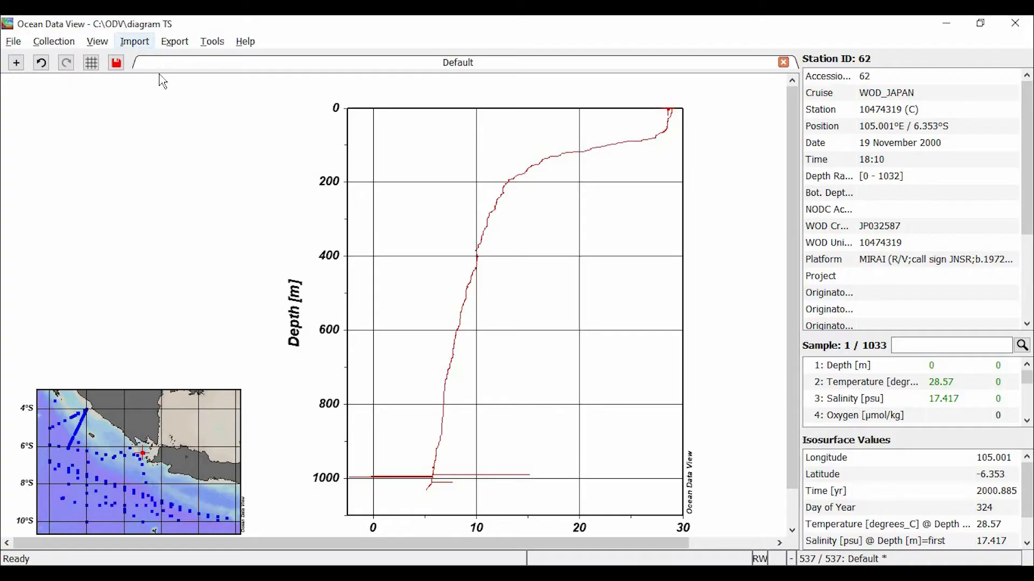
scroll(327, 245, "down", 2)
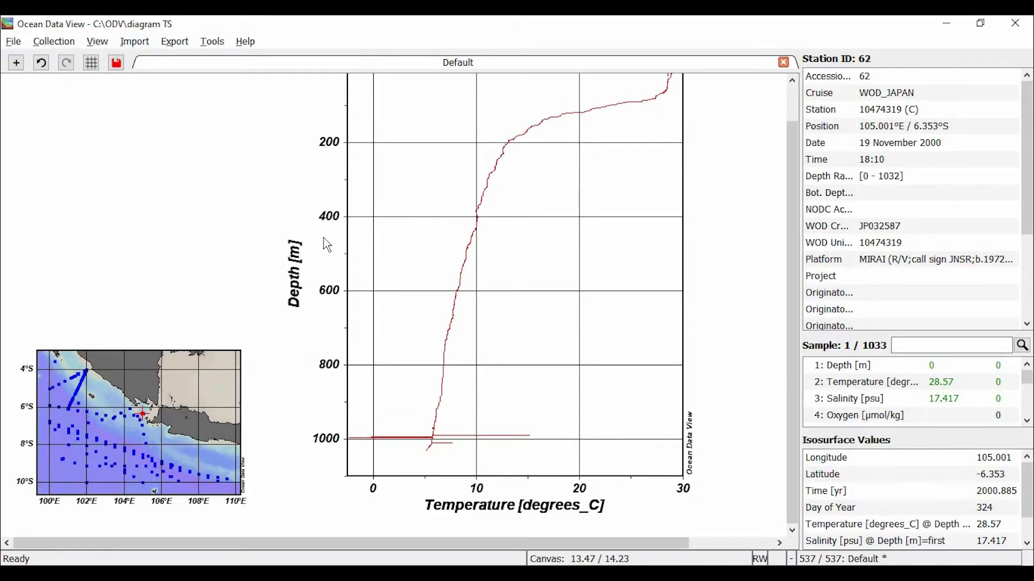
scroll(326, 245, "up", 2)
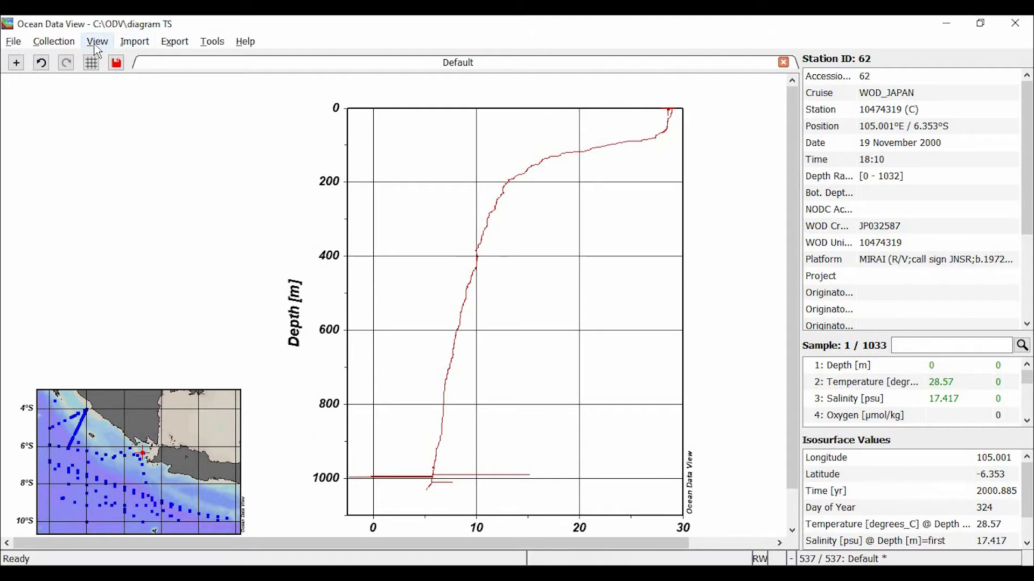
scroll(257, 269, "down", 2)
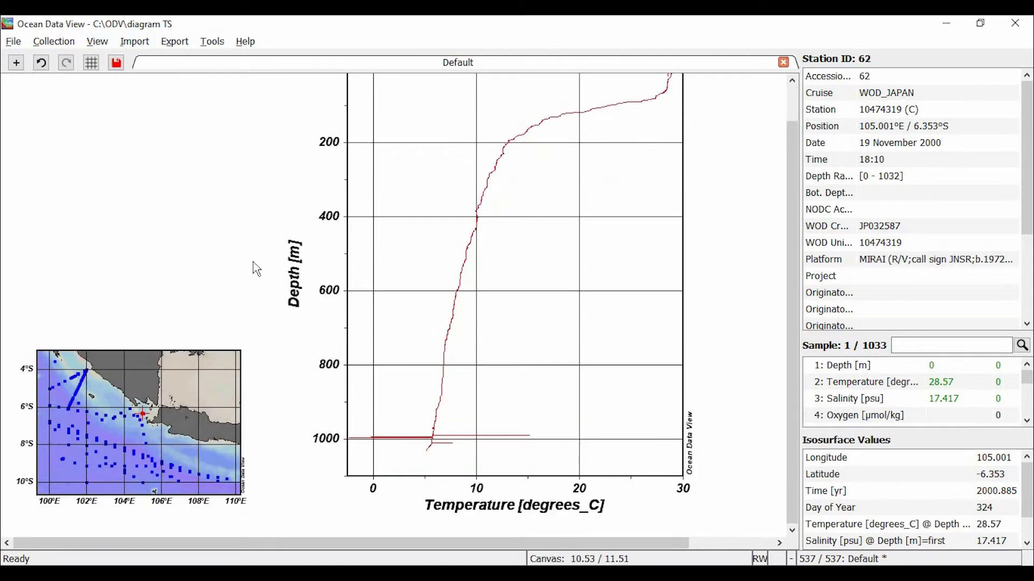
scroll(257, 270, "up", 2)
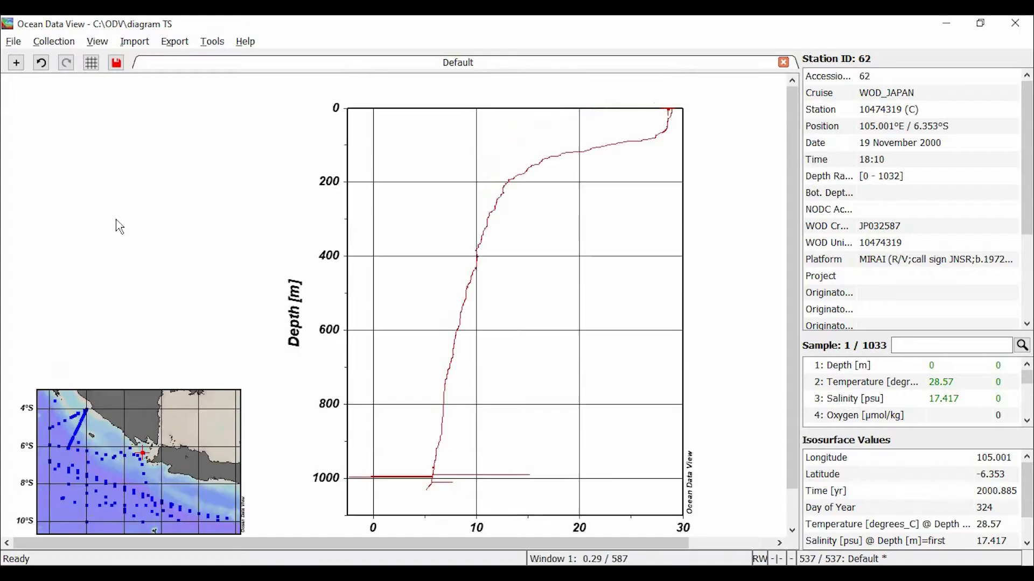
- Add the TEOS-10 derived variable Potential Temperature θ with a reference pressure of 0 db
left_click(100, 43)
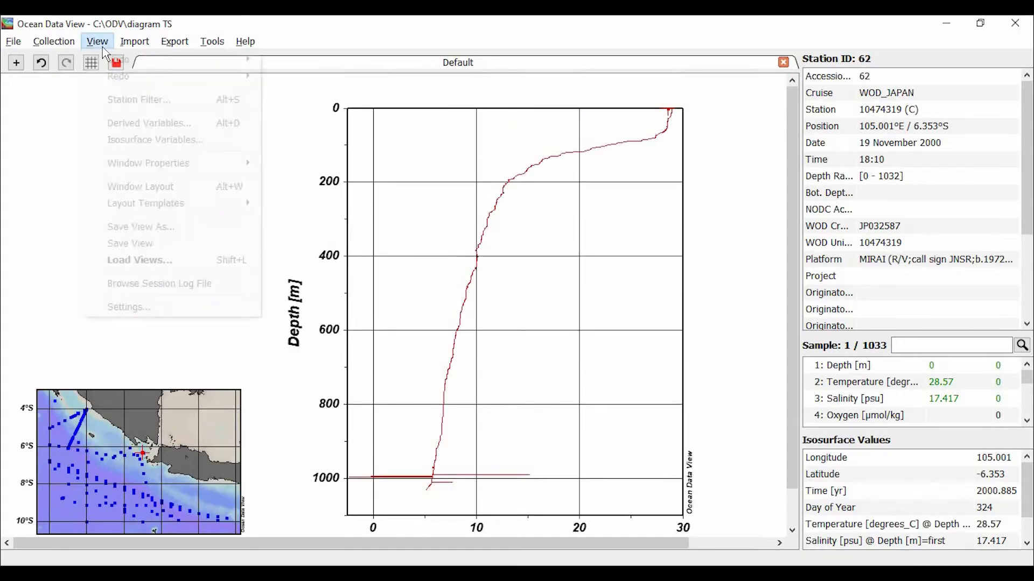
left_click(129, 124)
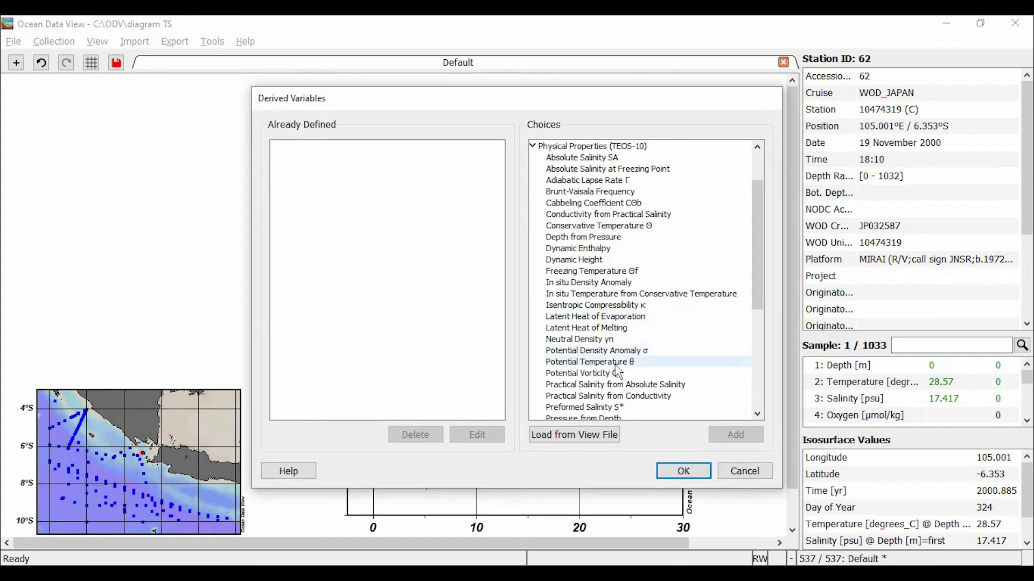
scroll(605, 344, "up", 2)
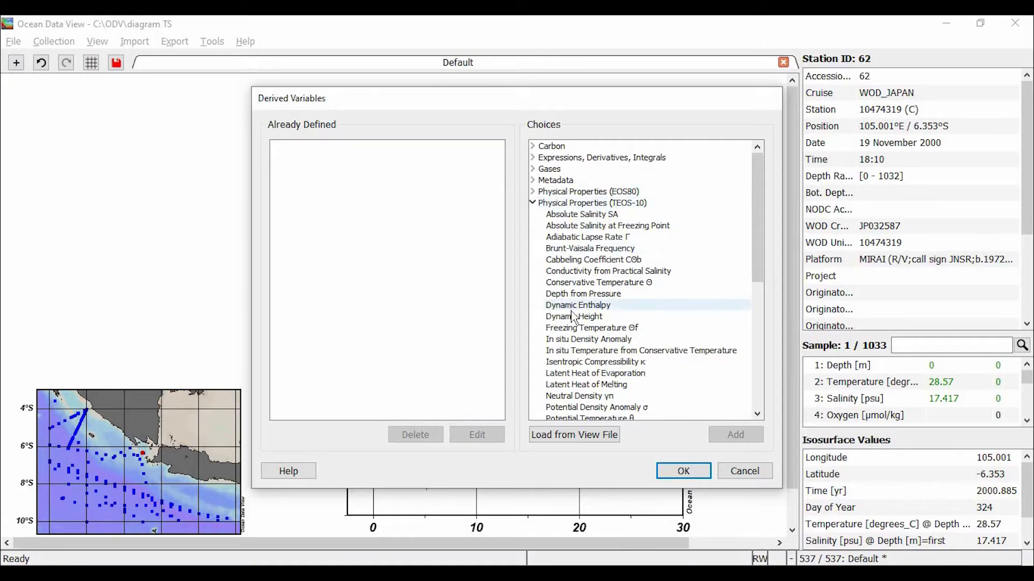
scroll(587, 313, "down", 2)
left_click(602, 363)
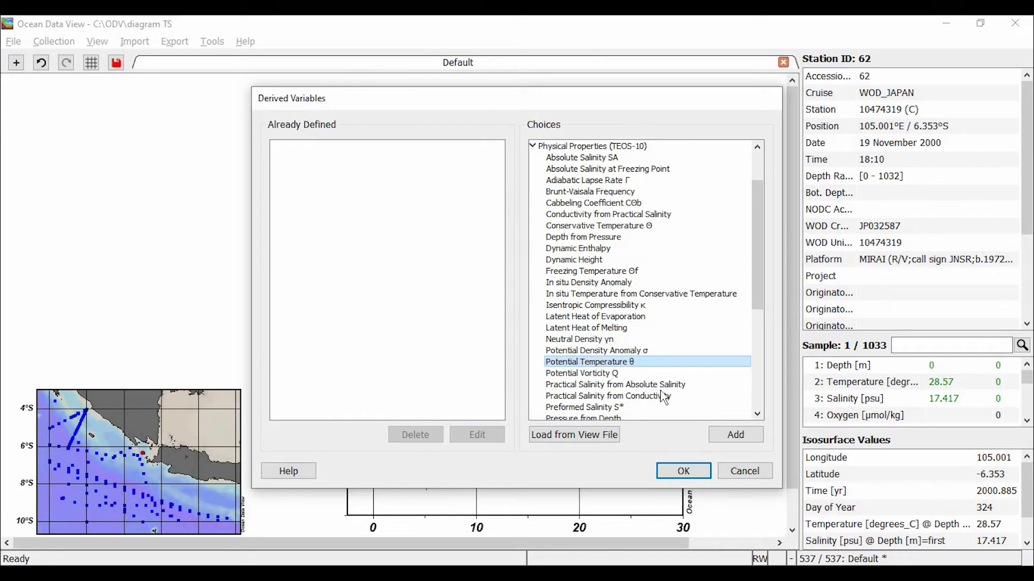
left_click(736, 434)
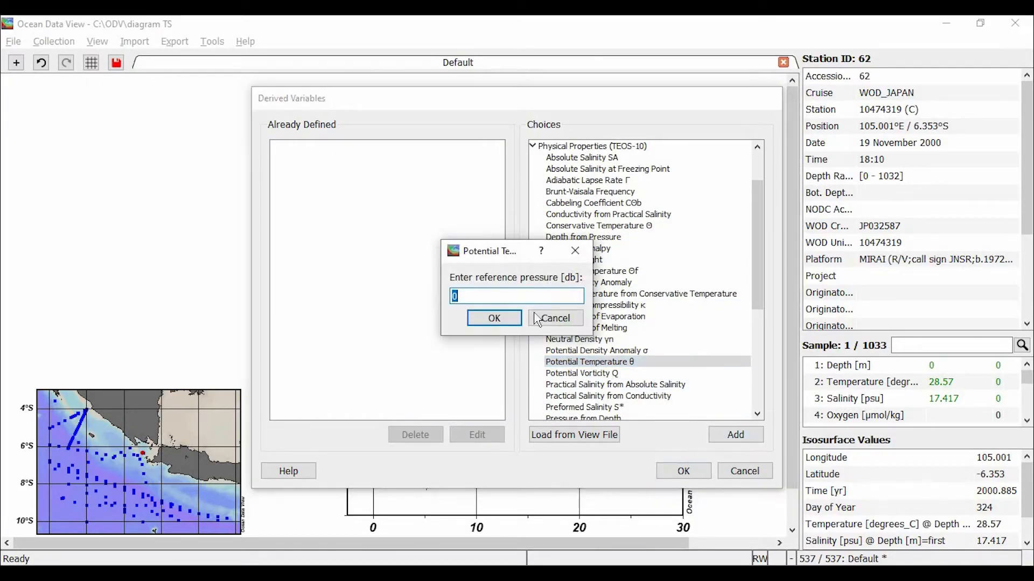
left_click(495, 318)
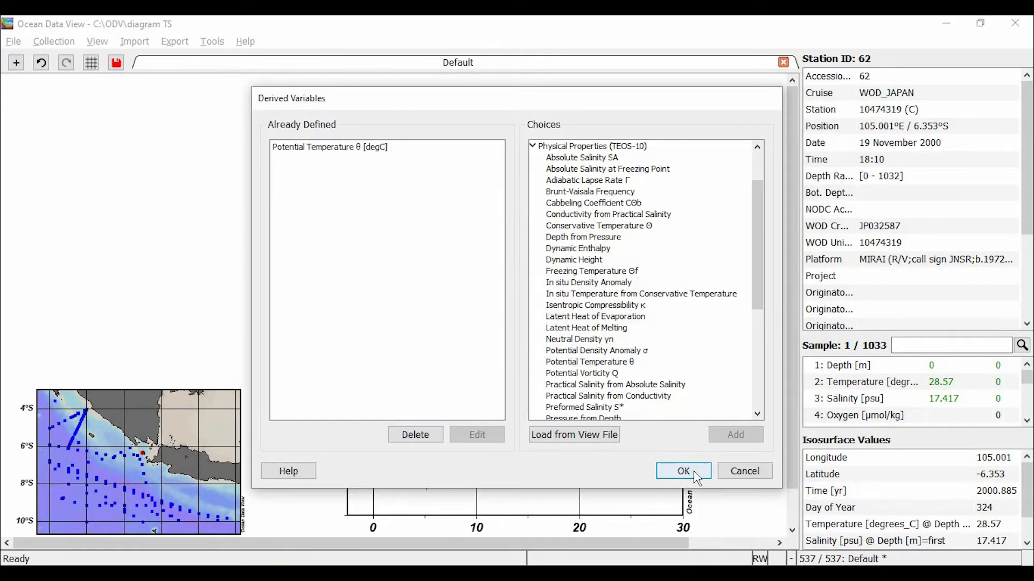
left_click(683, 471)
- Set the X-axis variable of the station depth profile to the derived Potential Temperature θ [degC]
scroll(455, 308, "down", 1)
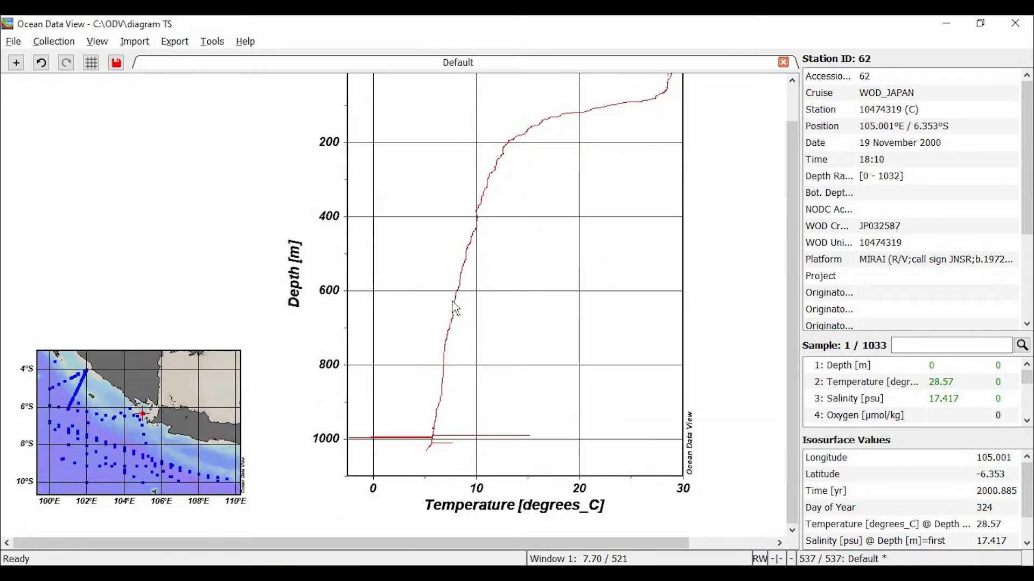
right_click(455, 308)
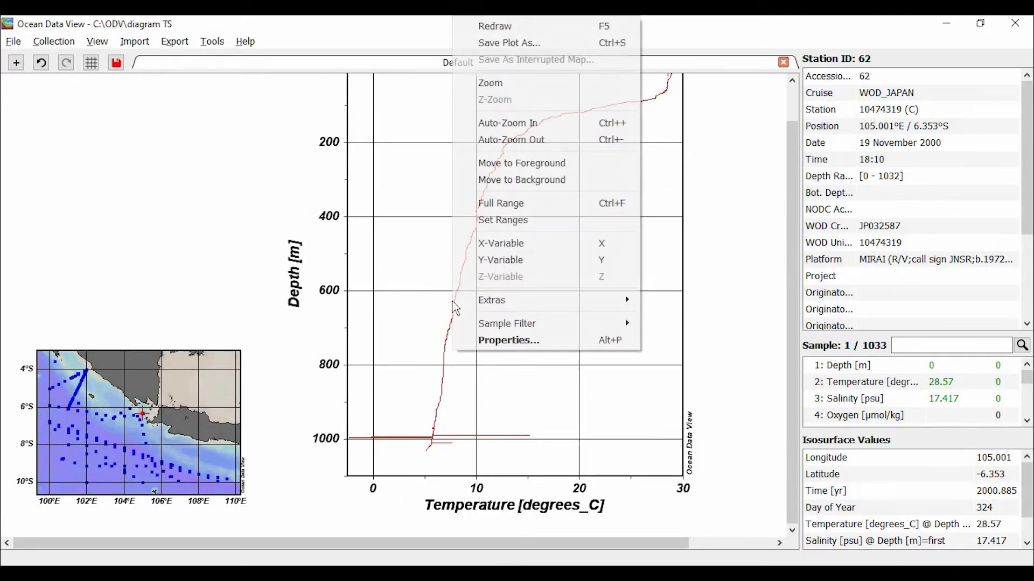
left_click(478, 252)
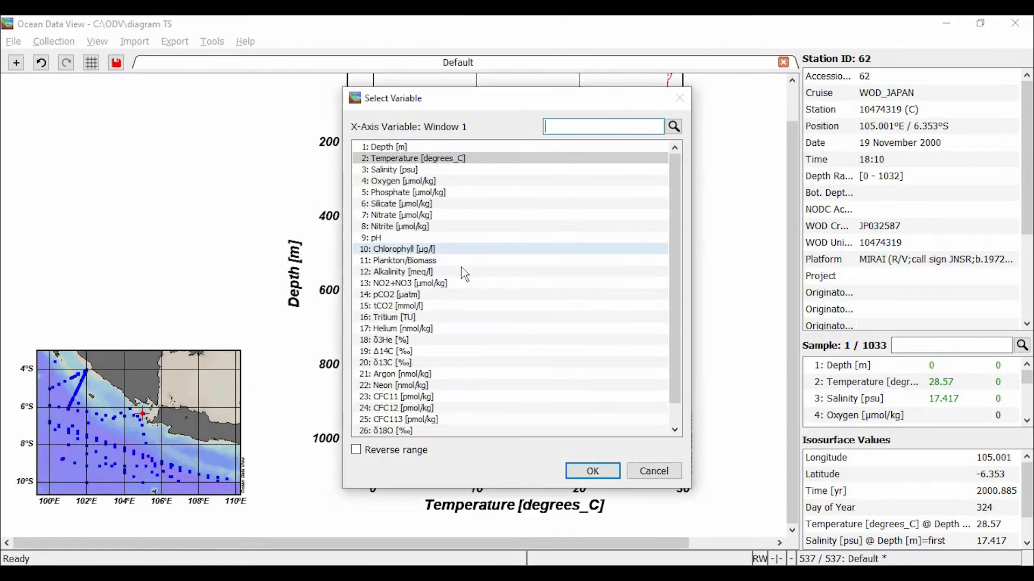
scroll(461, 273, "down", 1)
left_click(441, 430)
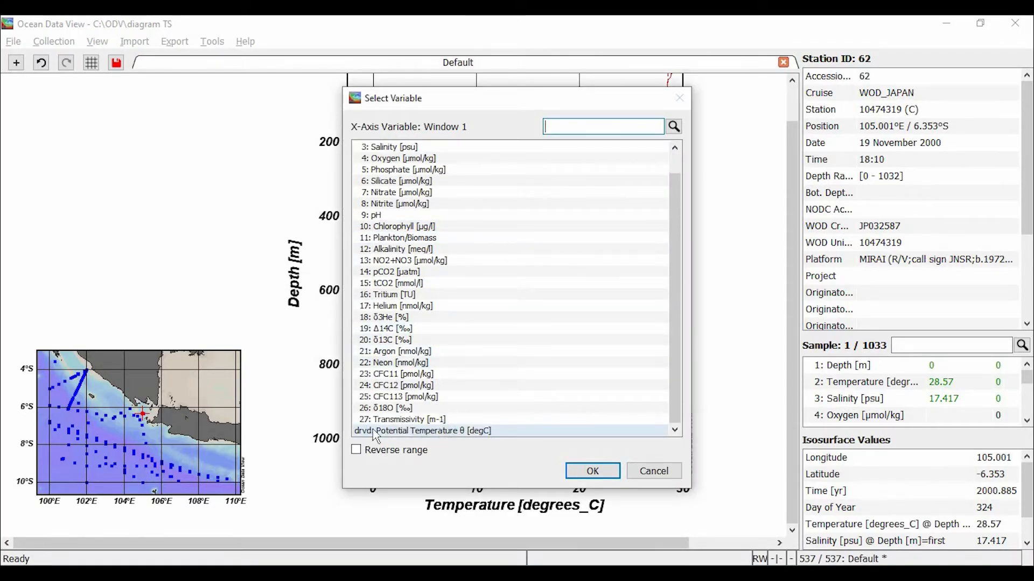
double_click(425, 431)
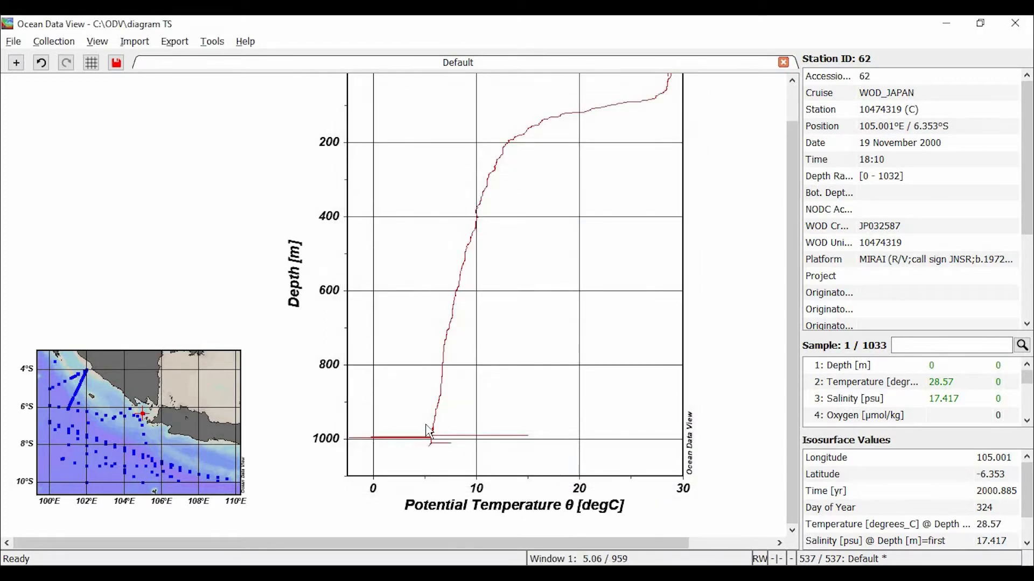
- Examine the potential temperature profile of the station over its full depth range, from the surface to below 1000 m
scroll(425, 431, "up", 2)
scroll(425, 432, "down", 2)
scroll(426, 431, "up", 2)
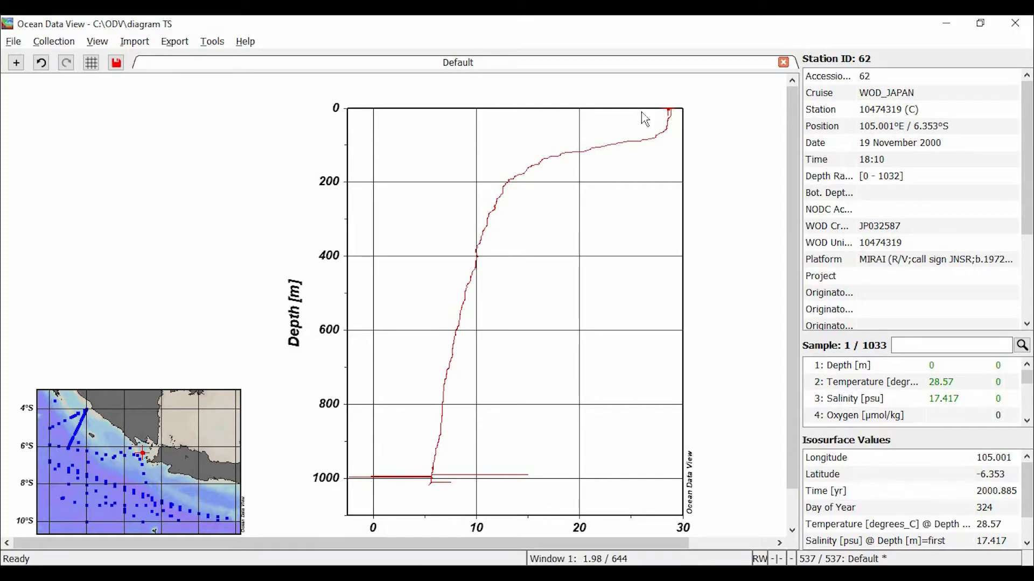
scroll(505, 463, "down", 1)
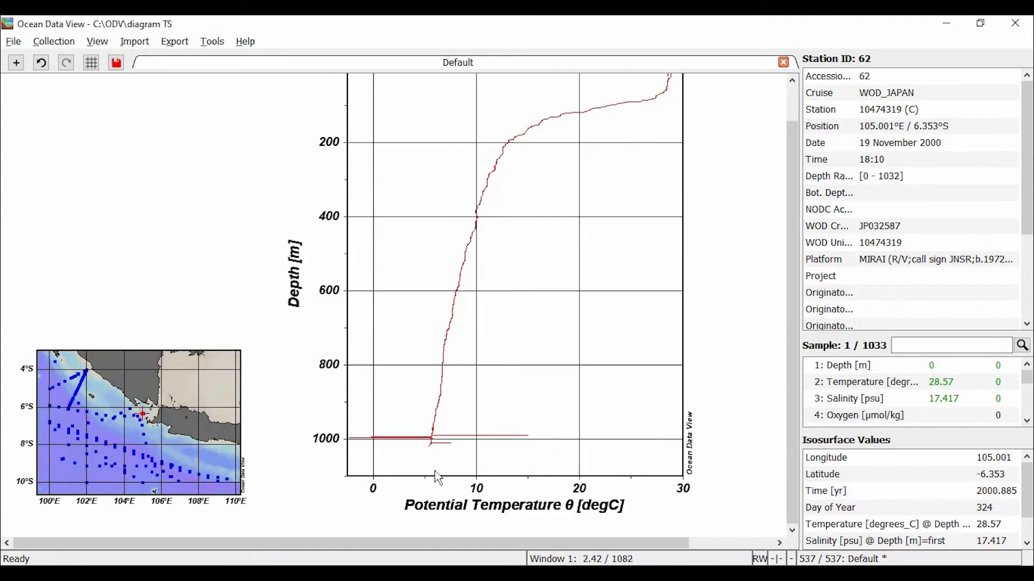
scroll(437, 477, "up", 1)
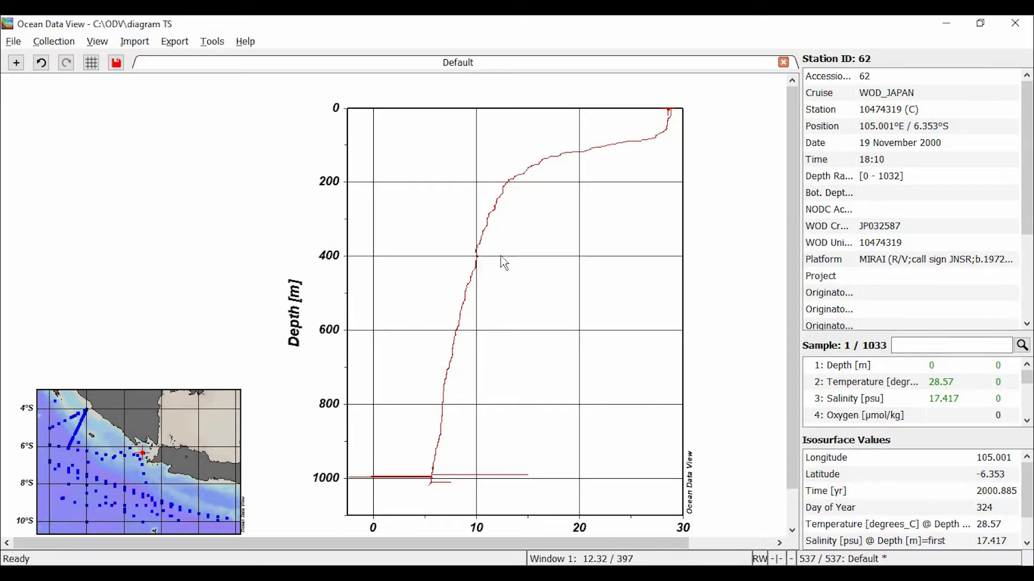
scroll(512, 364, "down", 1)
scroll(512, 364, "up", 1)
scroll(495, 362, "down", 1)
scroll(482, 359, "up", 1)
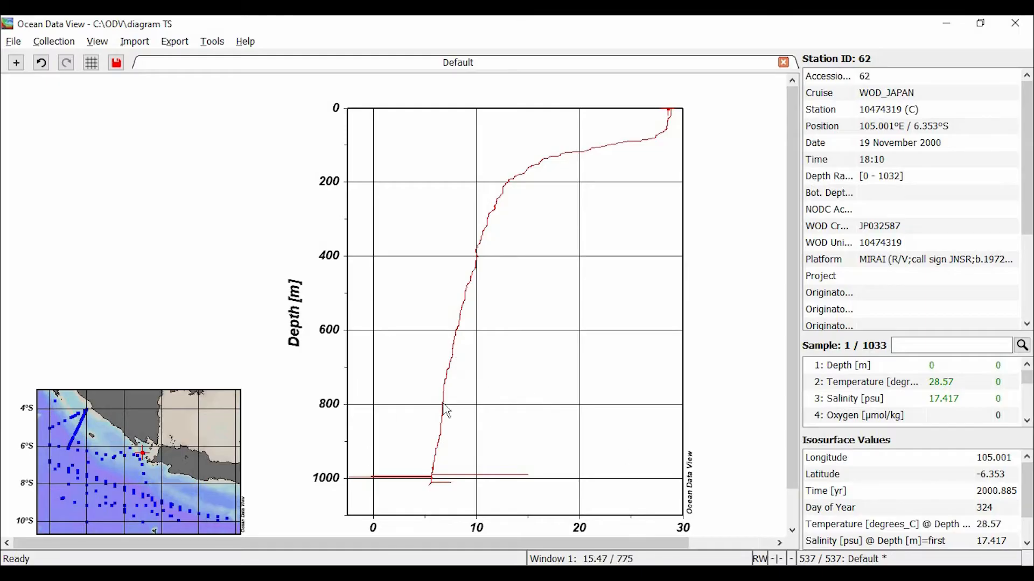
scroll(385, 395, "down", 1)
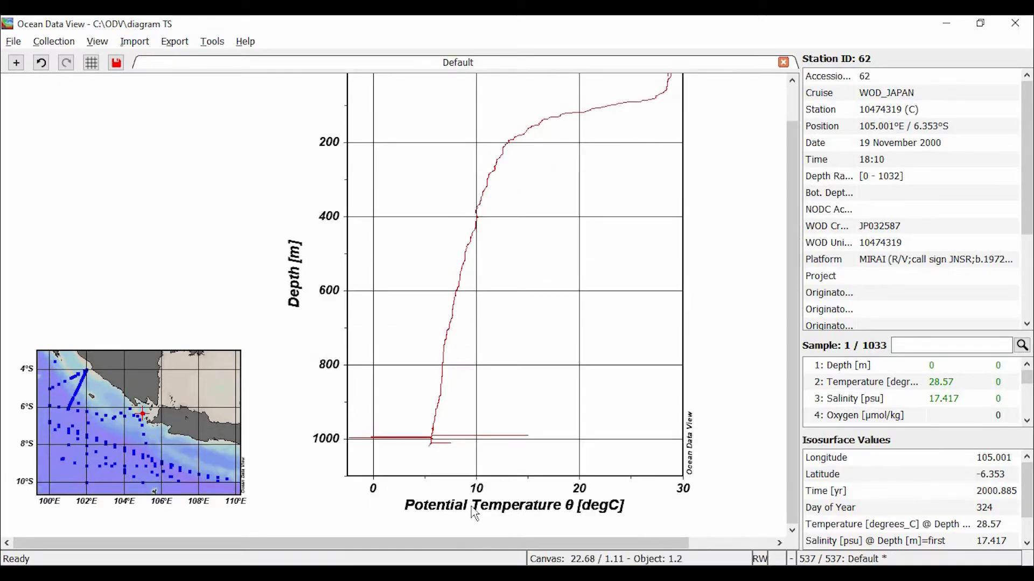
scroll(379, 433, "up", 1)
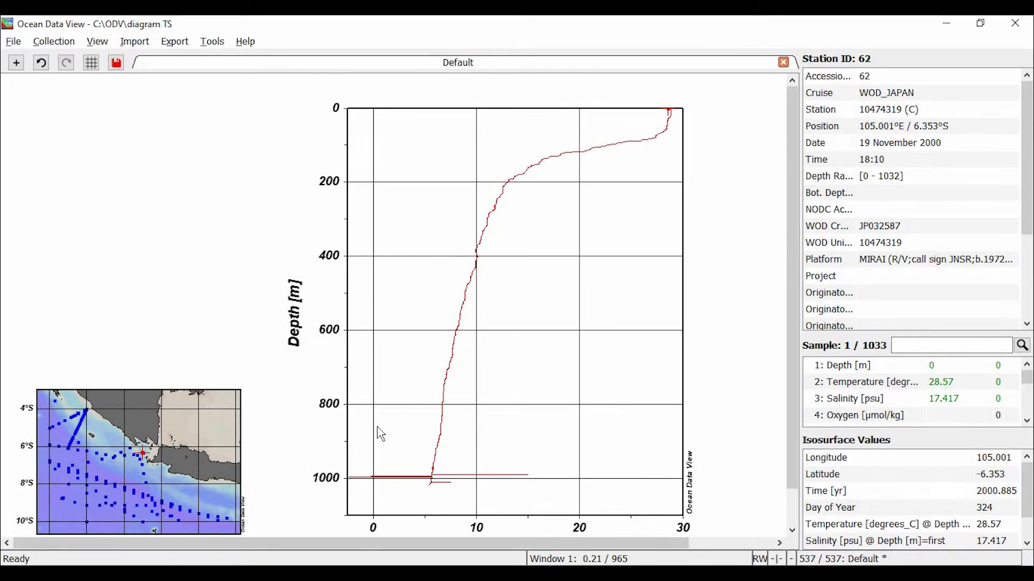
scroll(381, 434, "down", 1)
scroll(376, 433, "up", 1)
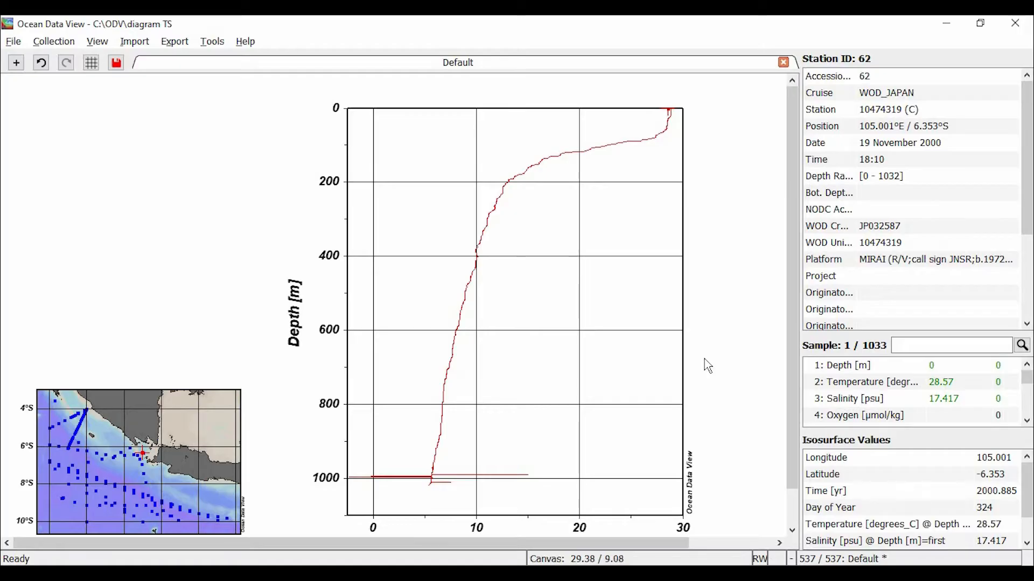
- Apply the 1 SCATTER Window layout template to plot the data of all stations
scroll(722, 339, "down", 1)
right_click(737, 313)
mouse_move(796, 204)
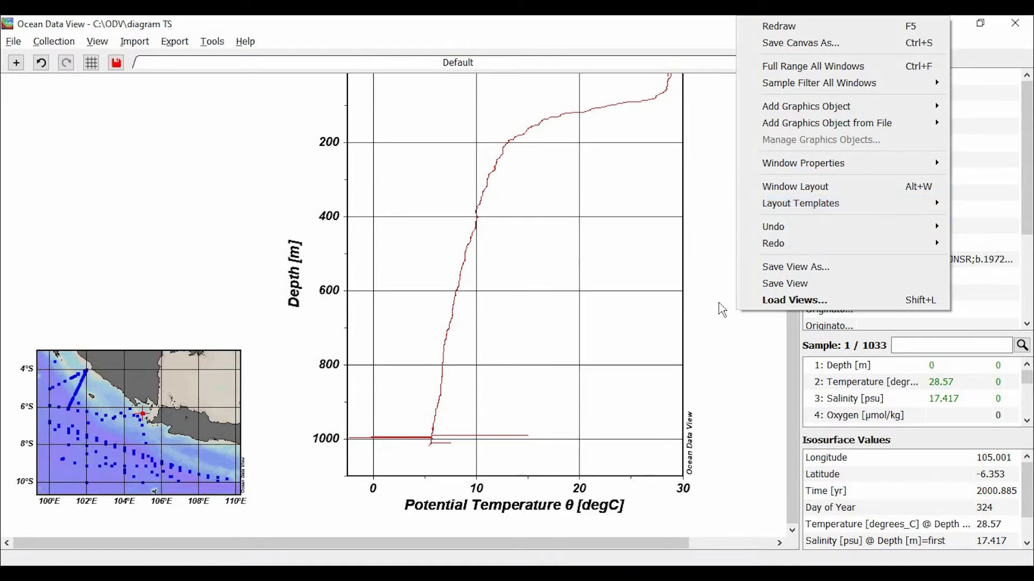
right_click(757, 336)
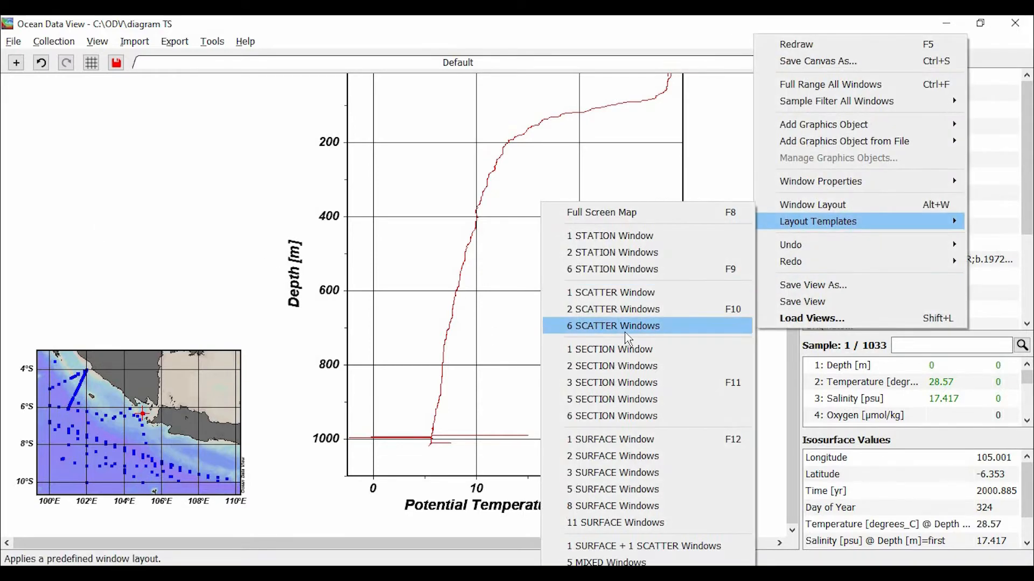
left_click(622, 295)
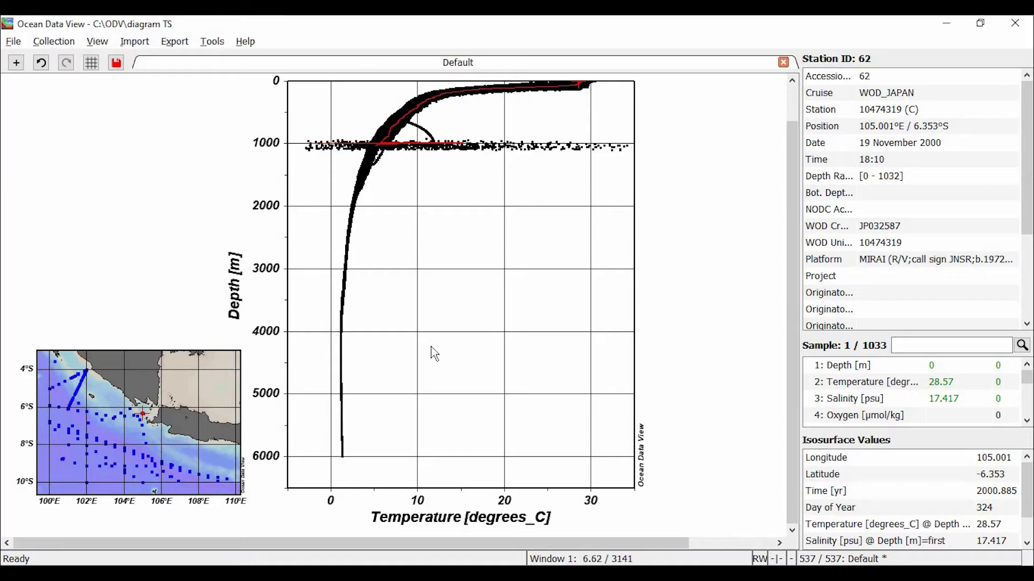
- Set the scatter plot's X-axis variable to Salinity [psu]
right_click(360, 250)
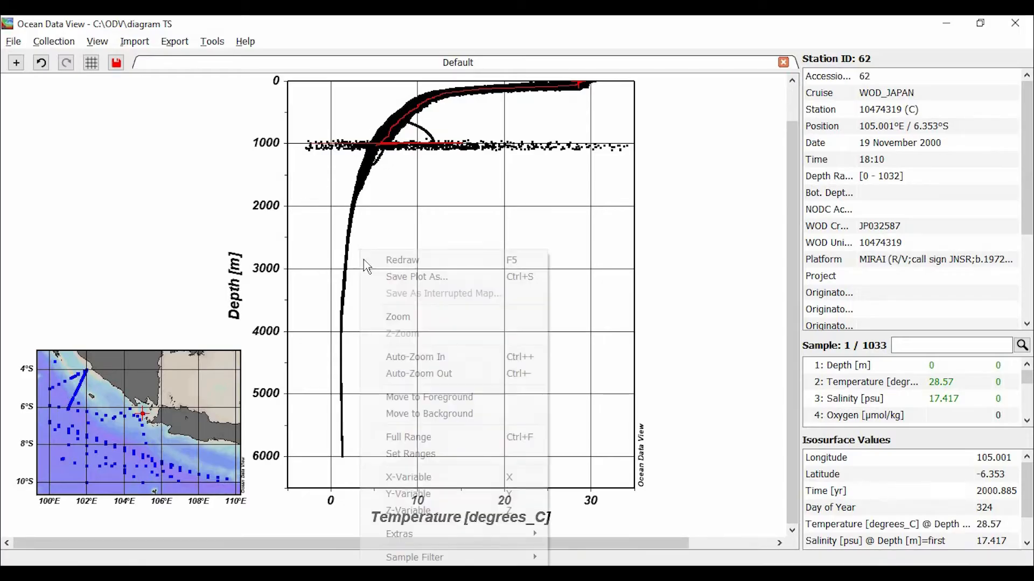
right_click(380, 217)
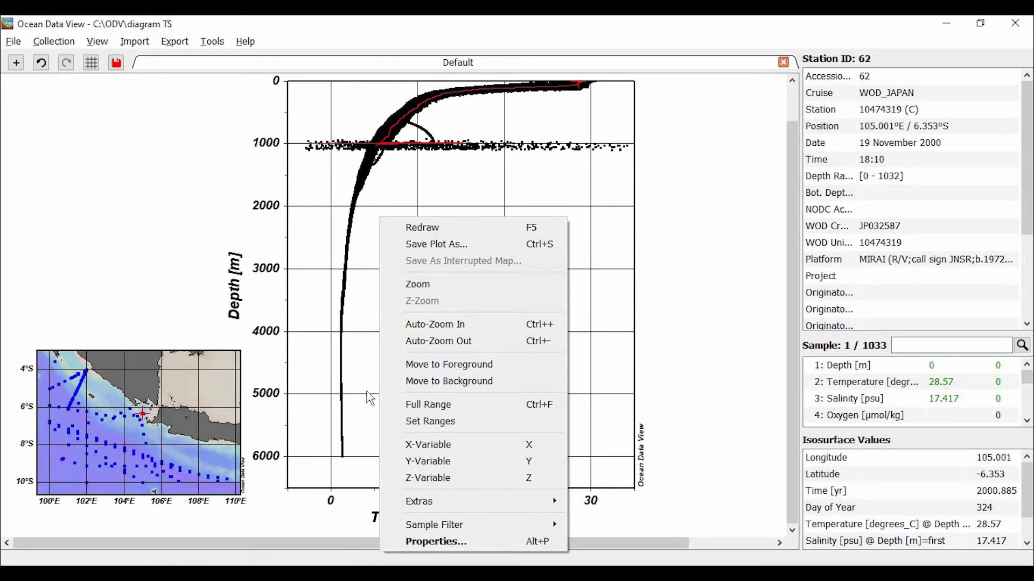
left_click(443, 452)
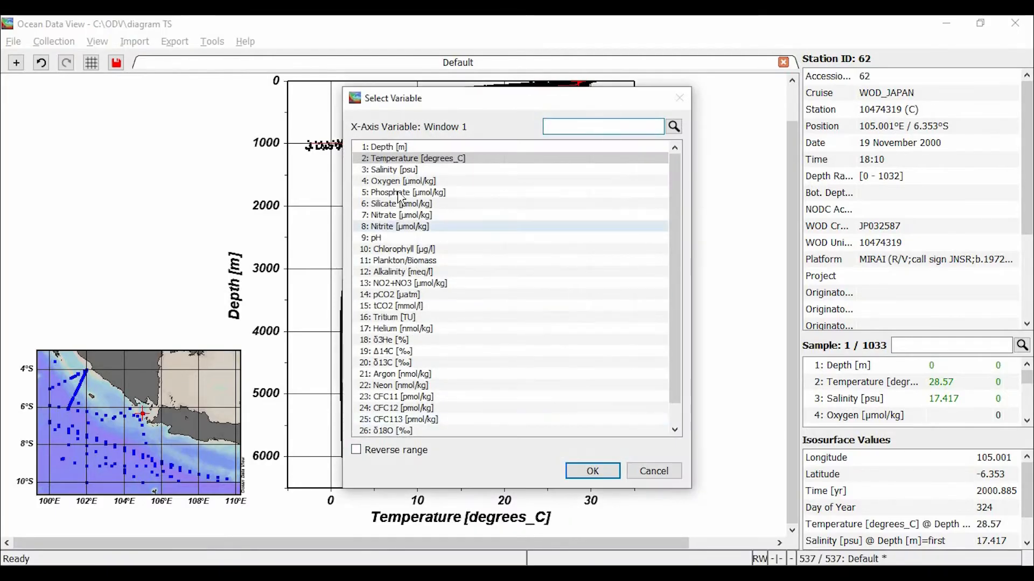
left_click(399, 170)
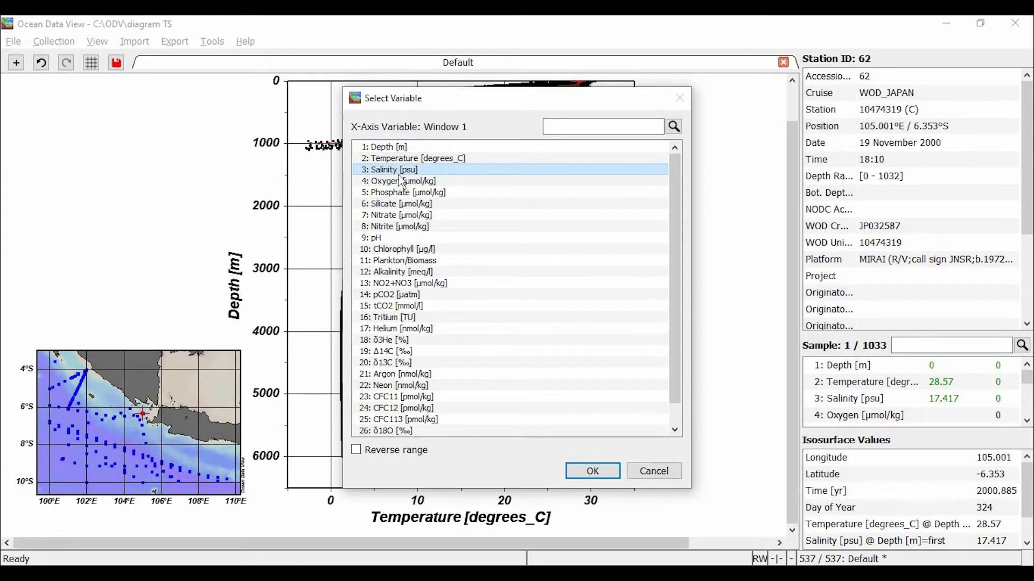
left_click(591, 470)
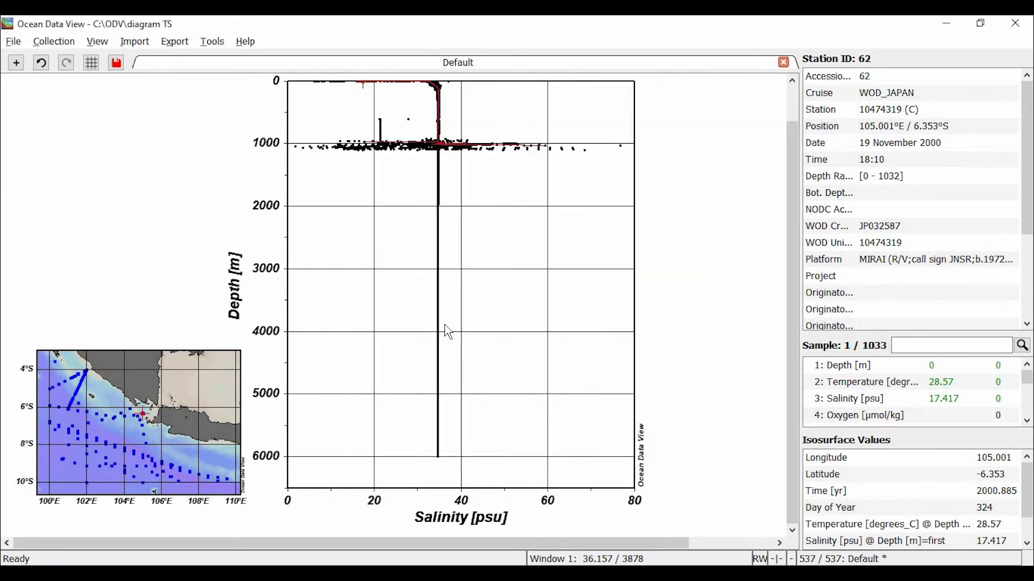
- Set the scatter plot's Y-axis variable to the derived Potential Temperature θ [degC] without a reversed range
right_click(448, 331)
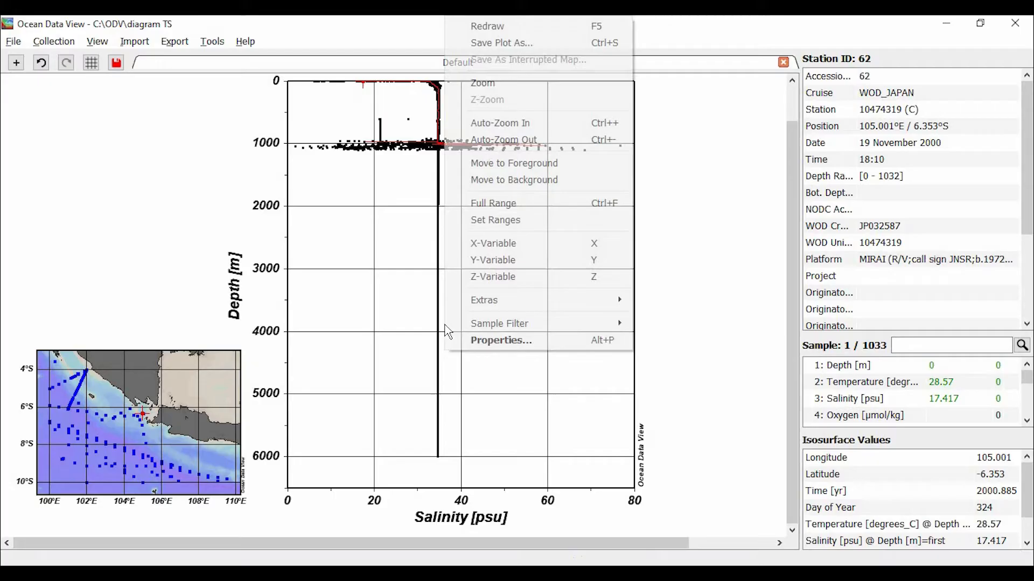
left_click(478, 260)
scroll(447, 376, "down", 1)
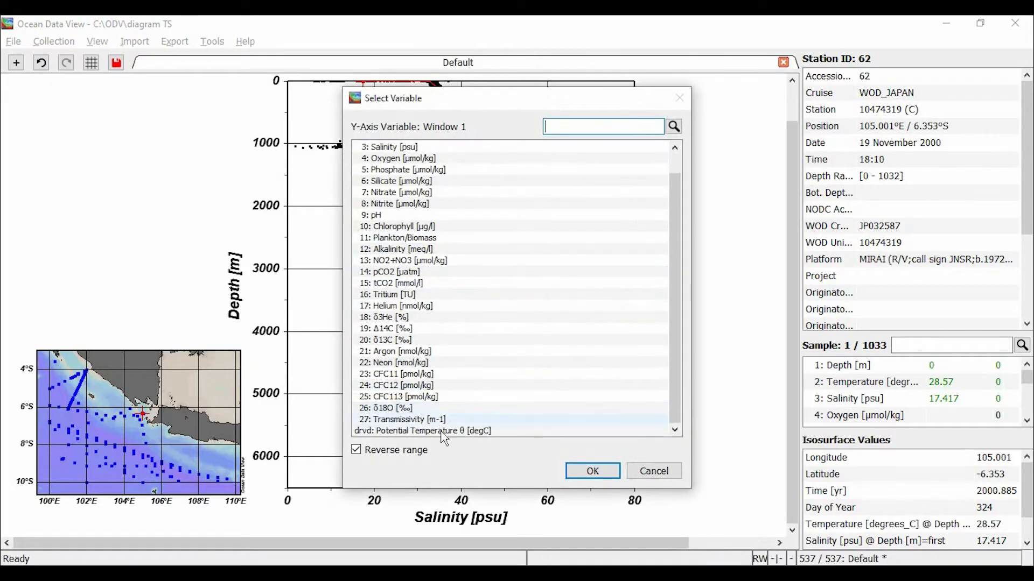
left_click(450, 430)
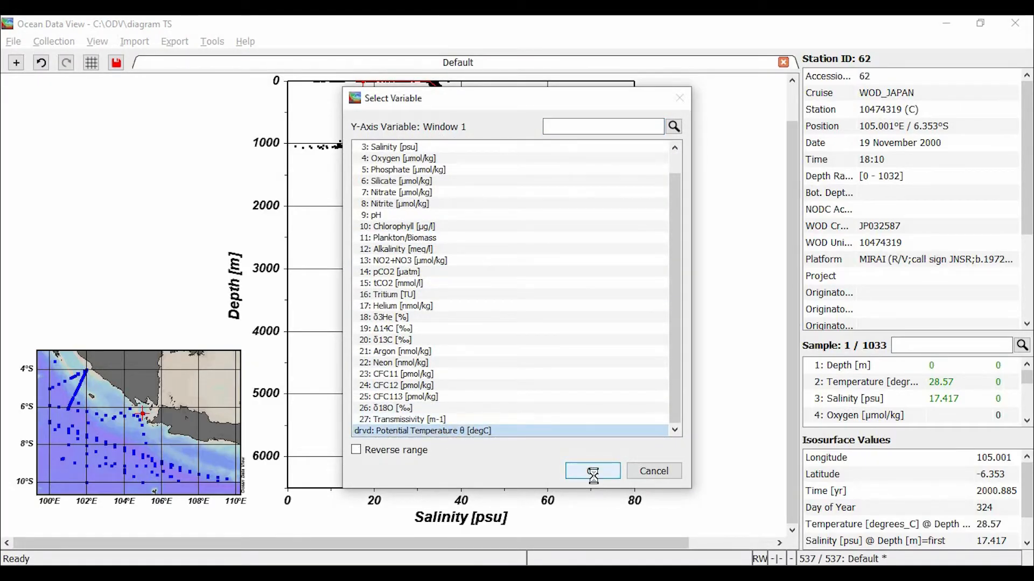
left_click(593, 472)
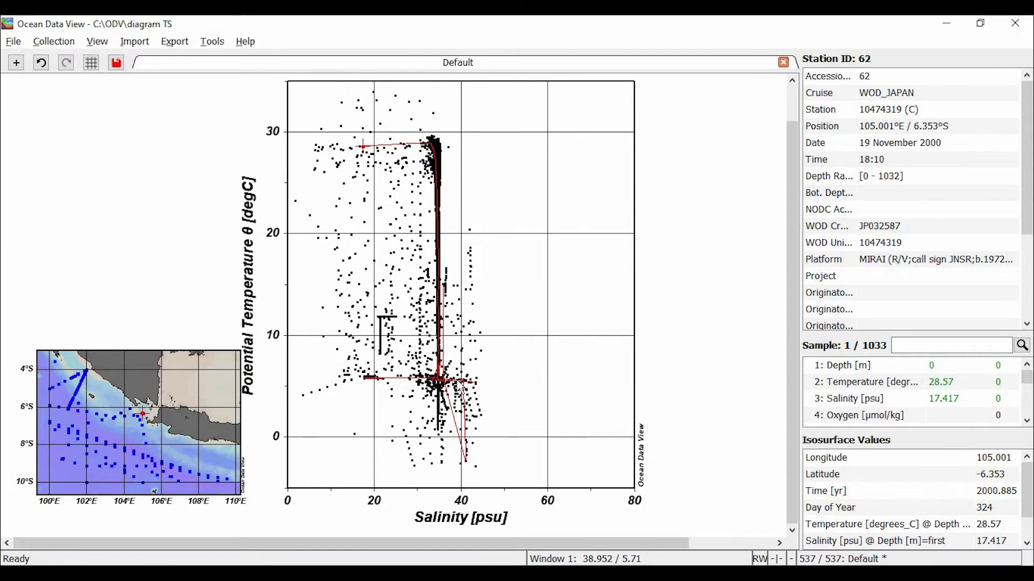
- Set the plot's axis ranges to 30–40 psu for salinity and a minimum of 0 degC for potential temperature
right_click(428, 366)
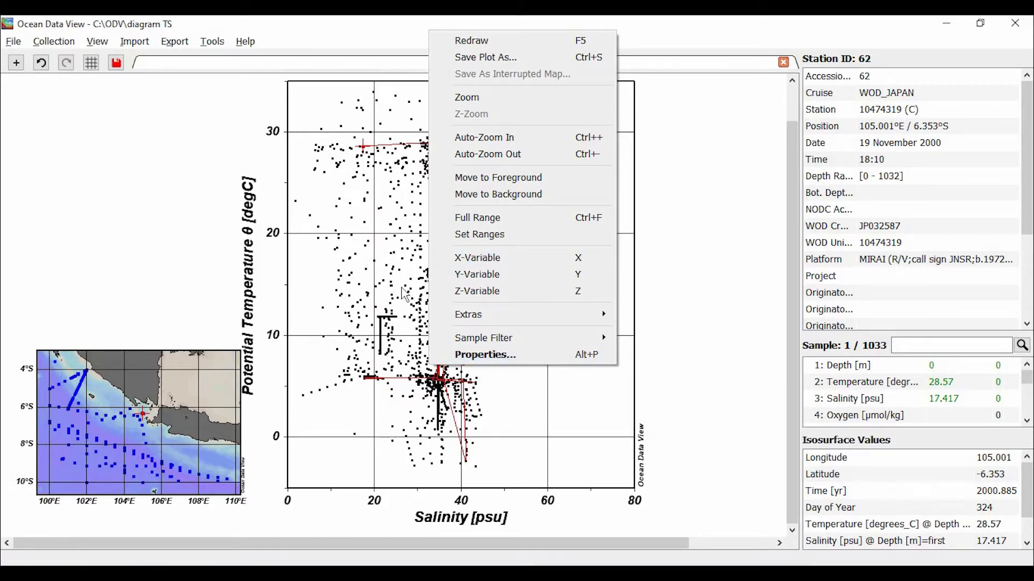
left_click(483, 237)
left_click_drag(537, 127, 787, 97)
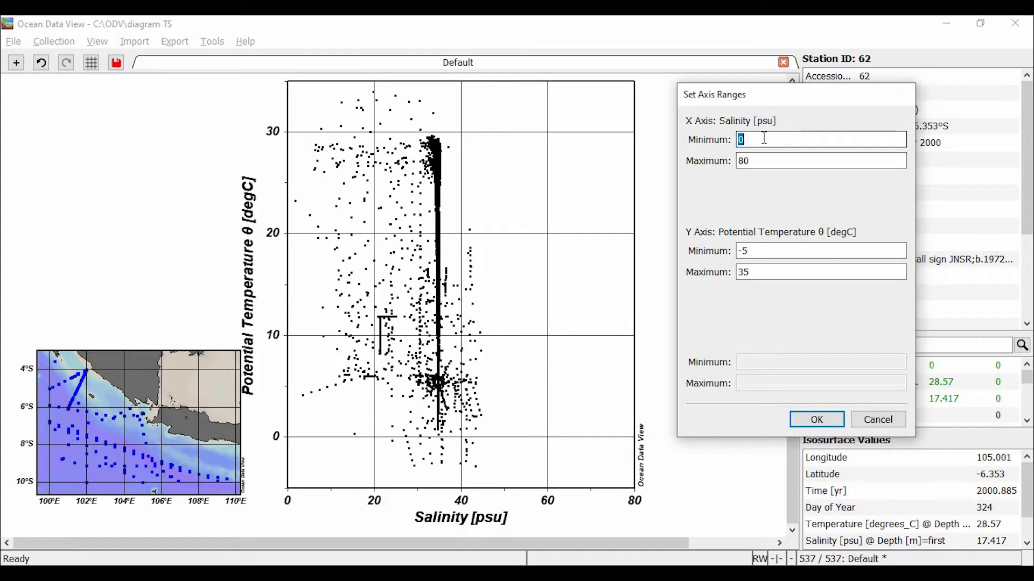
left_click(749, 139)
key("Tab")
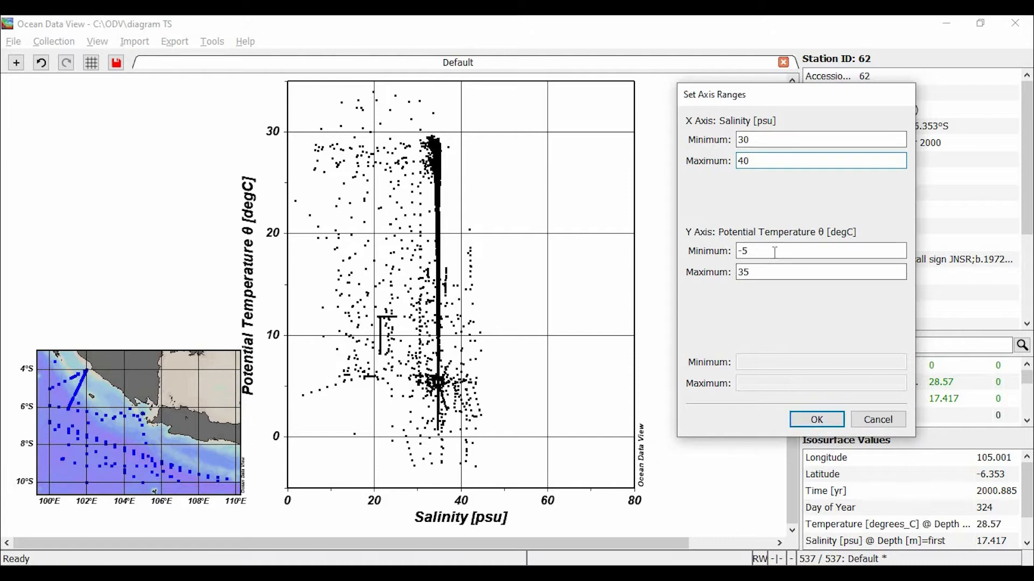
key("Tab")
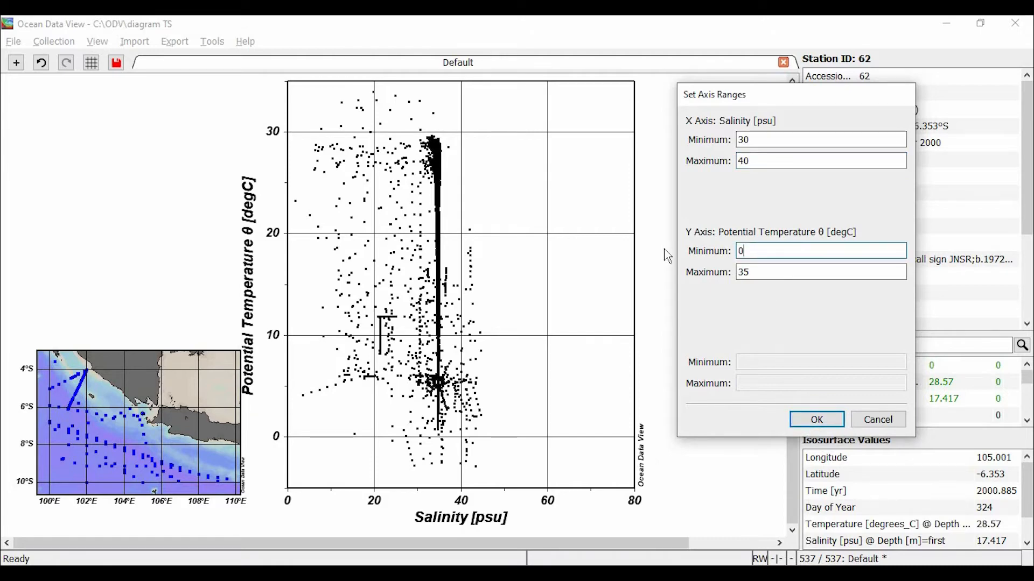
left_click(817, 419)
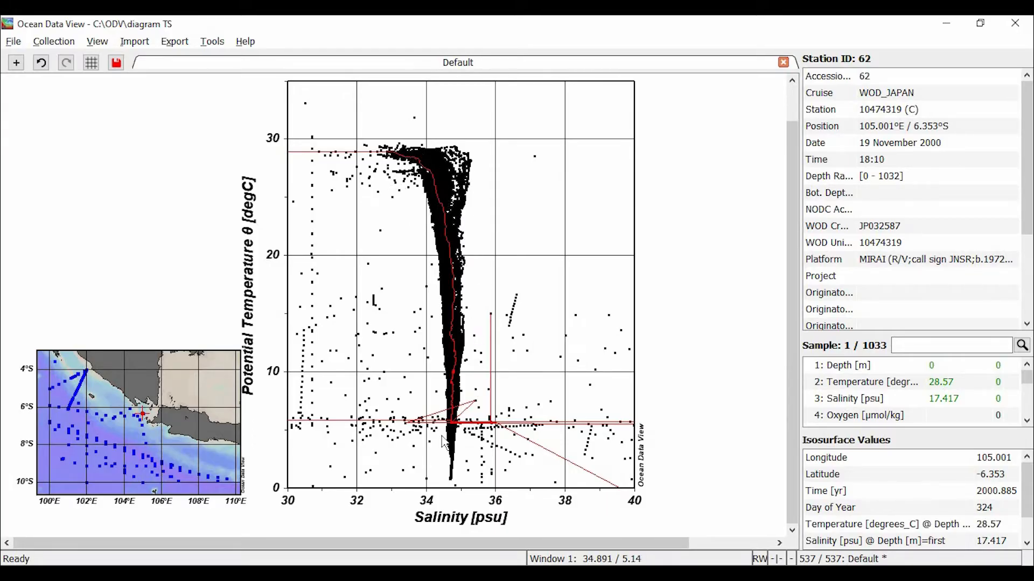
- Select several samples in the warm upper part of the TS plot to inspect the curves of their stations
left_click(447, 171)
left_click(452, 208)
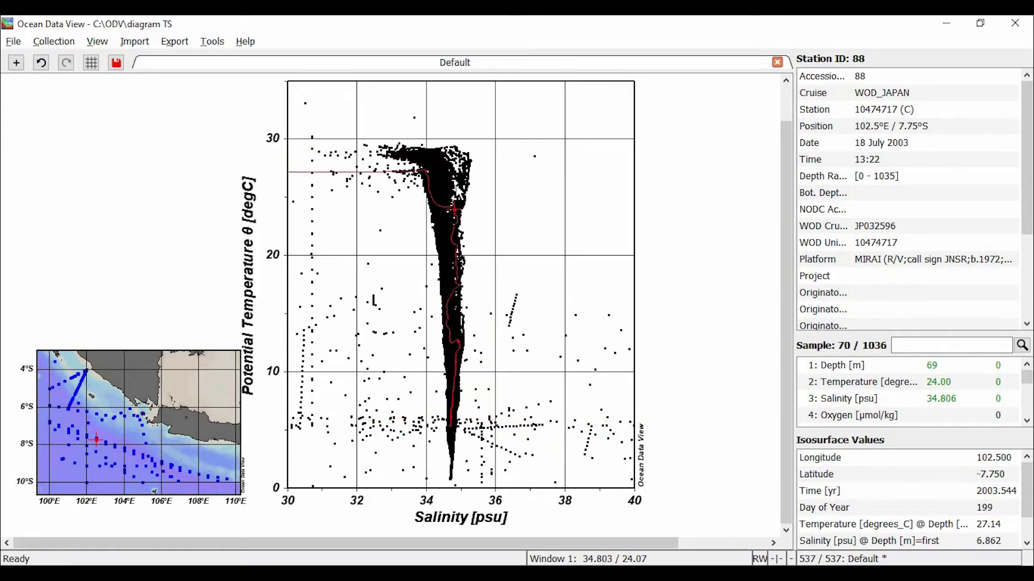
left_click(453, 171)
left_click(420, 154)
left_click(457, 153)
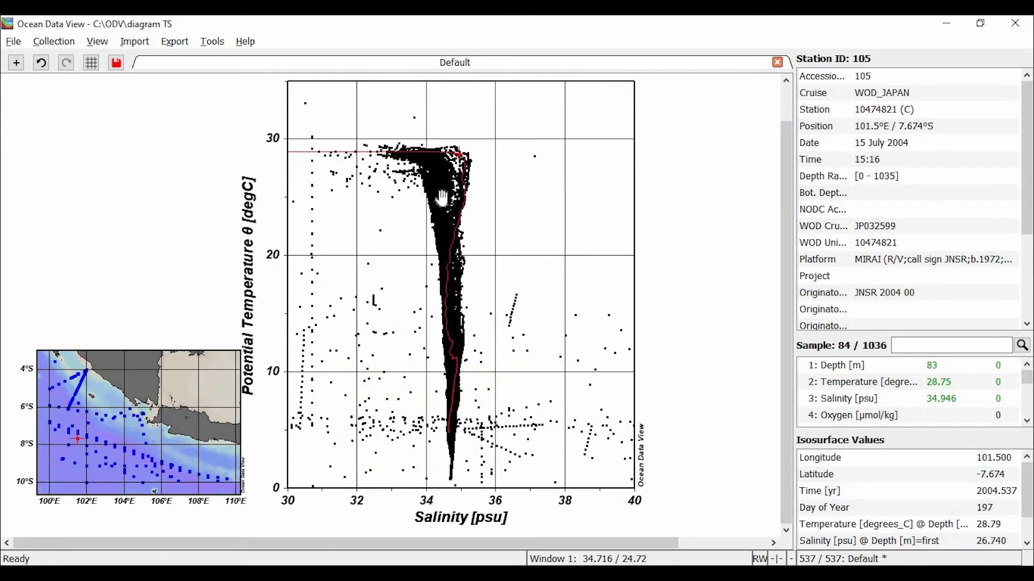
left_click(442, 198)
left_click(463, 163)
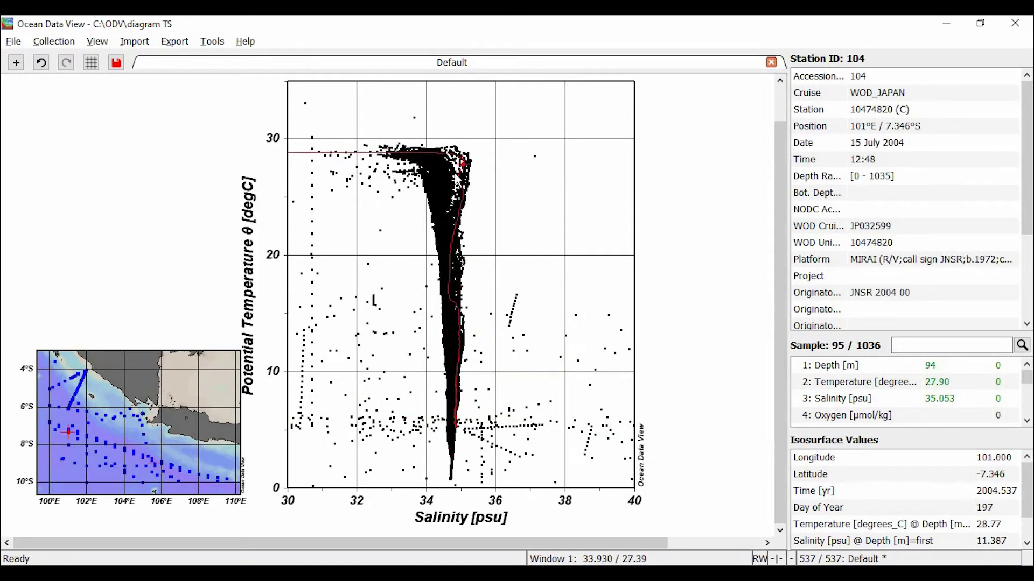
right_click(501, 228)
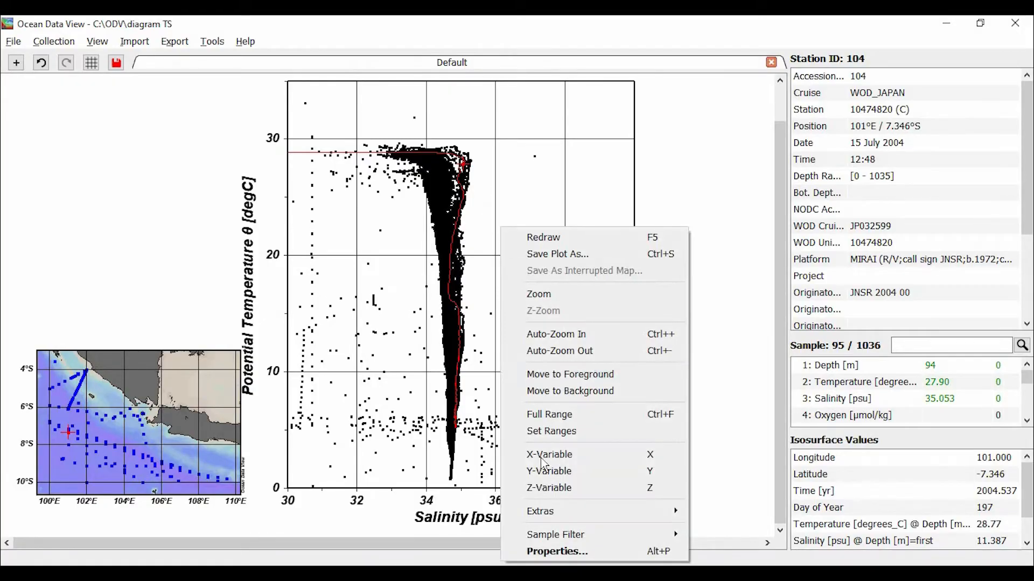
left_click(545, 502)
left_click(637, 472)
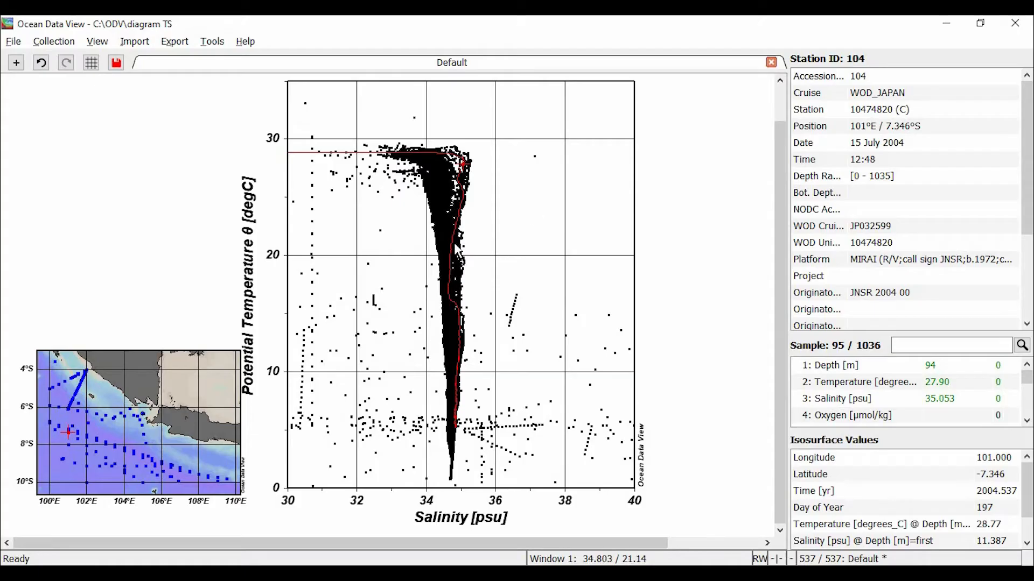
- Set the scatter plot's Z-axis variable to Depth [m] so the points are coloured by depth
right_click(493, 247)
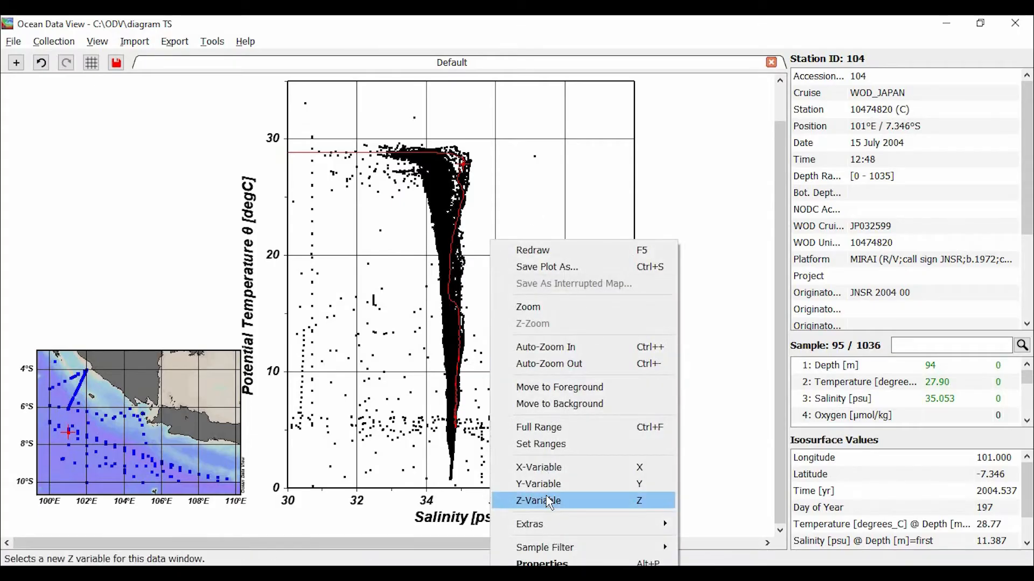
left_click(549, 502)
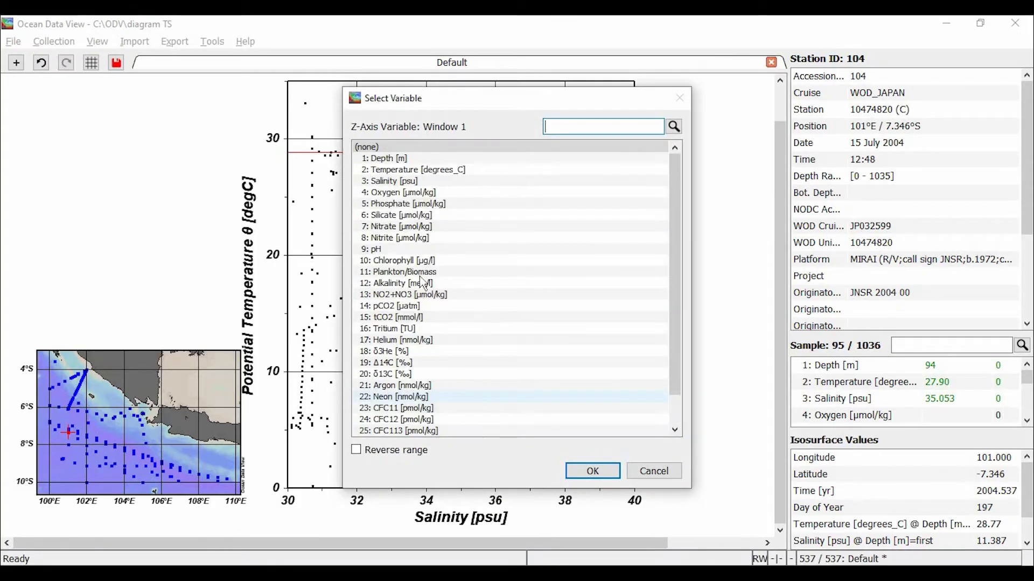
left_click(405, 160)
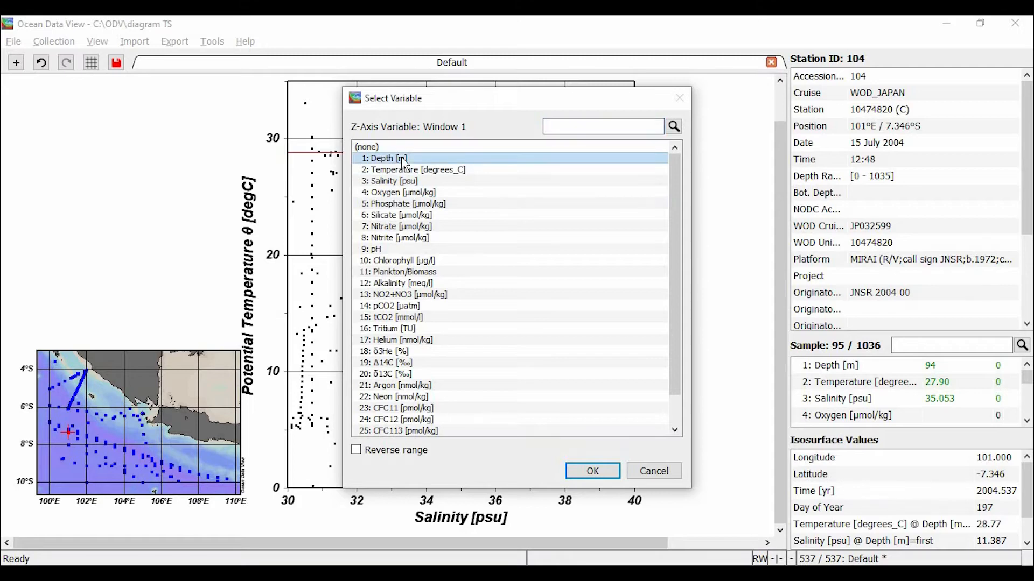
left_click(592, 472)
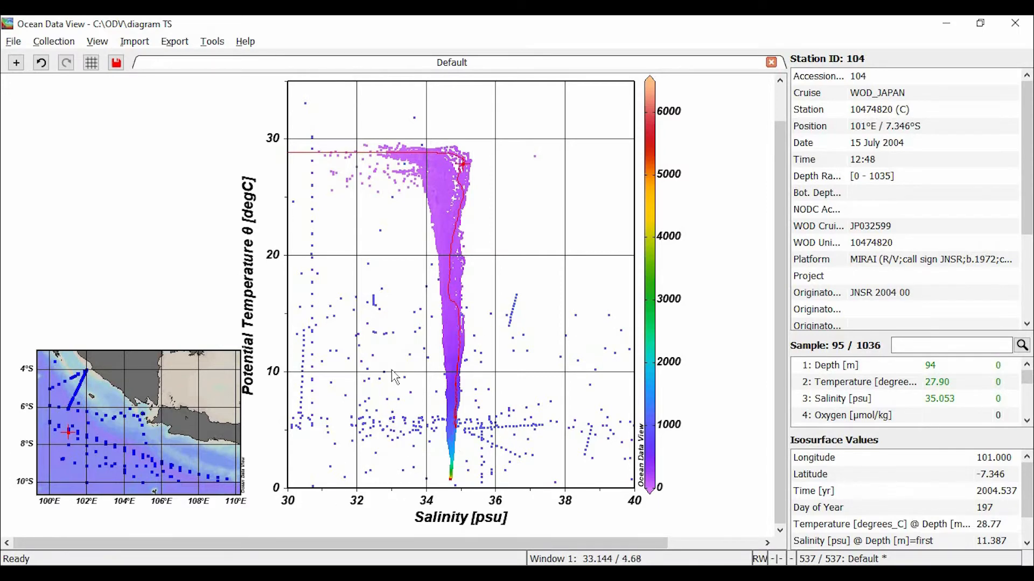
right_click(398, 302)
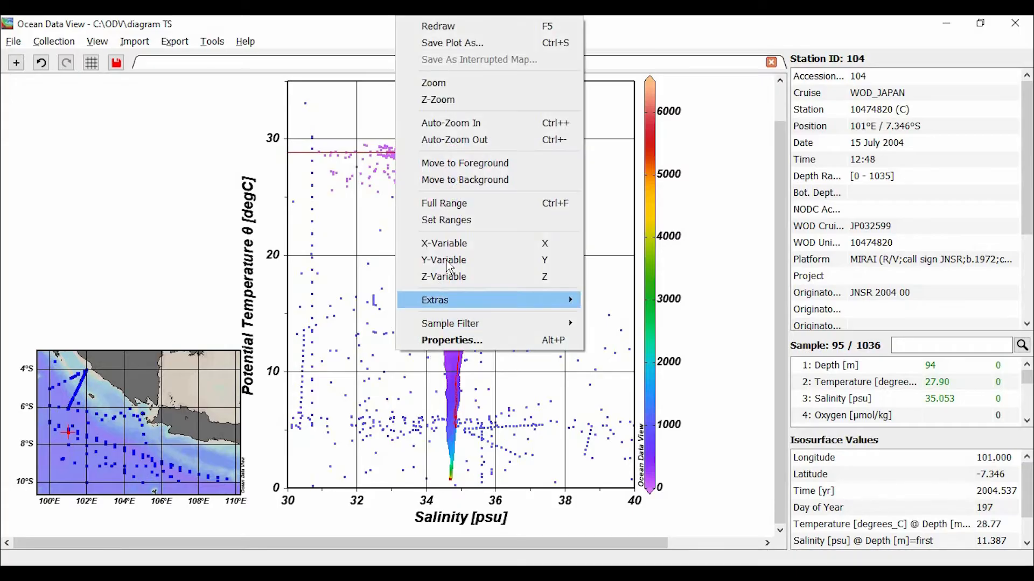
left_click(372, 331)
left_click(450, 185)
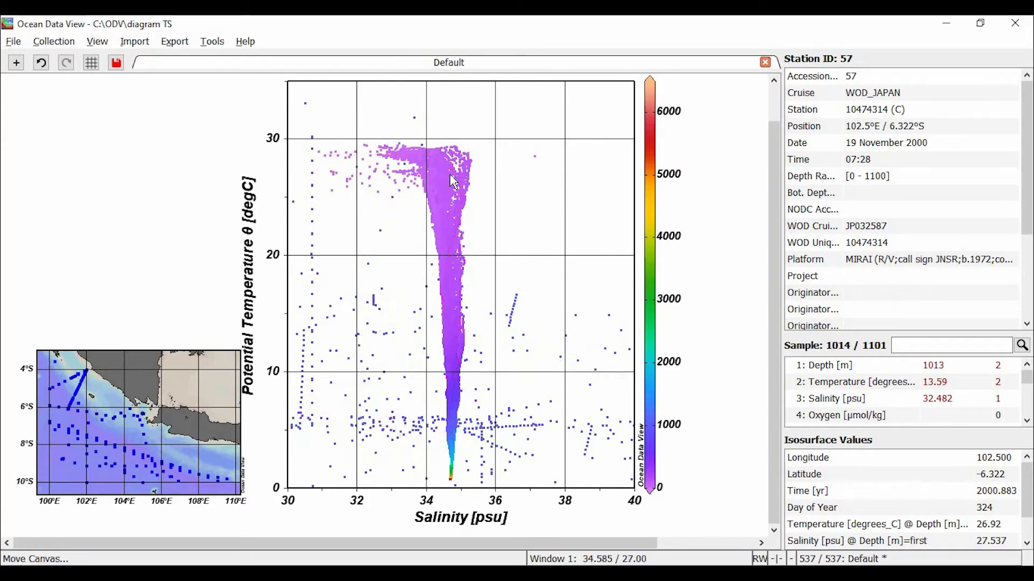
- Narrow the salinity axis range of the TS plot to 32–36 psu
right_click(420, 262)
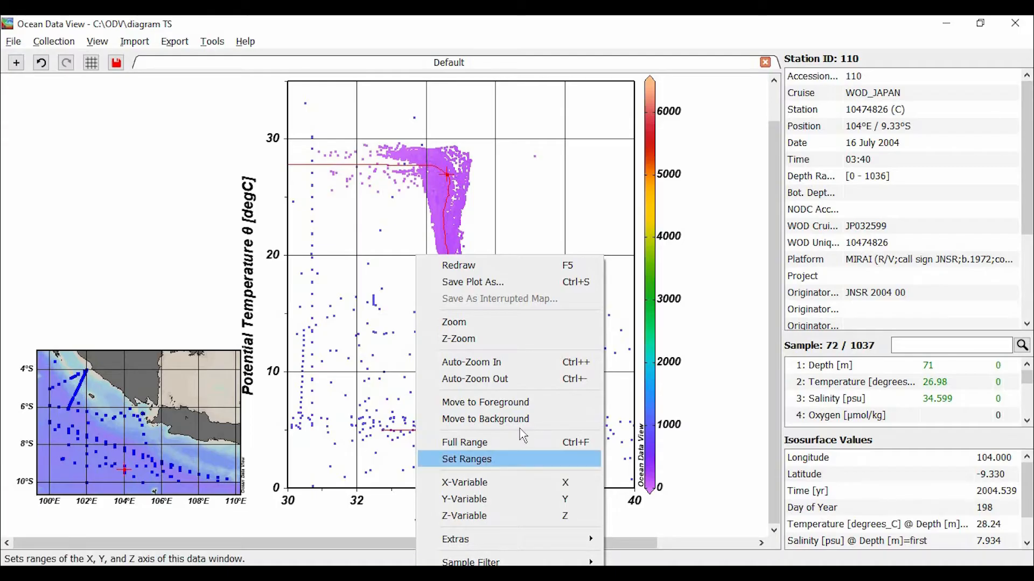
left_click(522, 456)
type("32")
key("Tab")
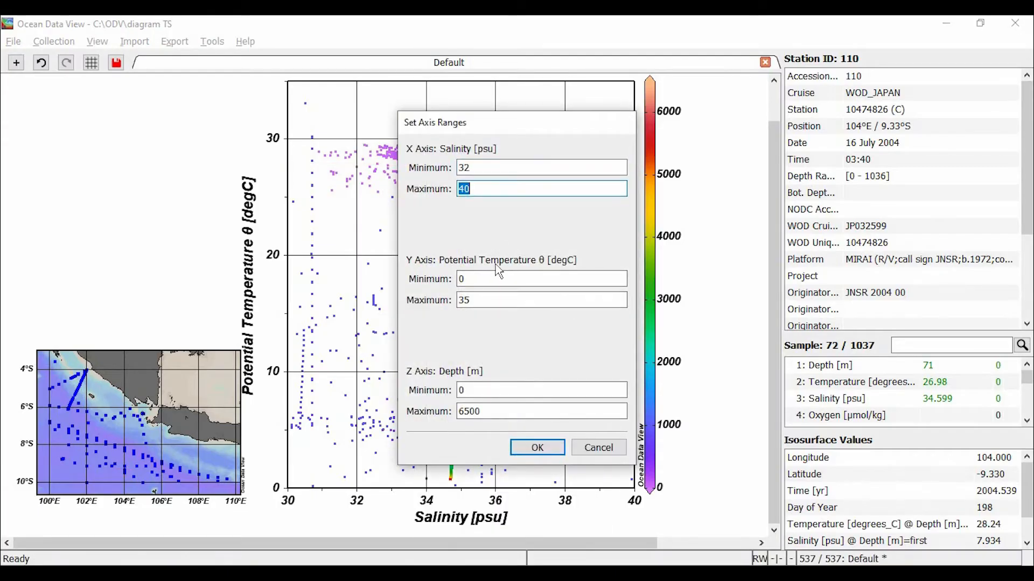
type("36")
left_click(536, 451)
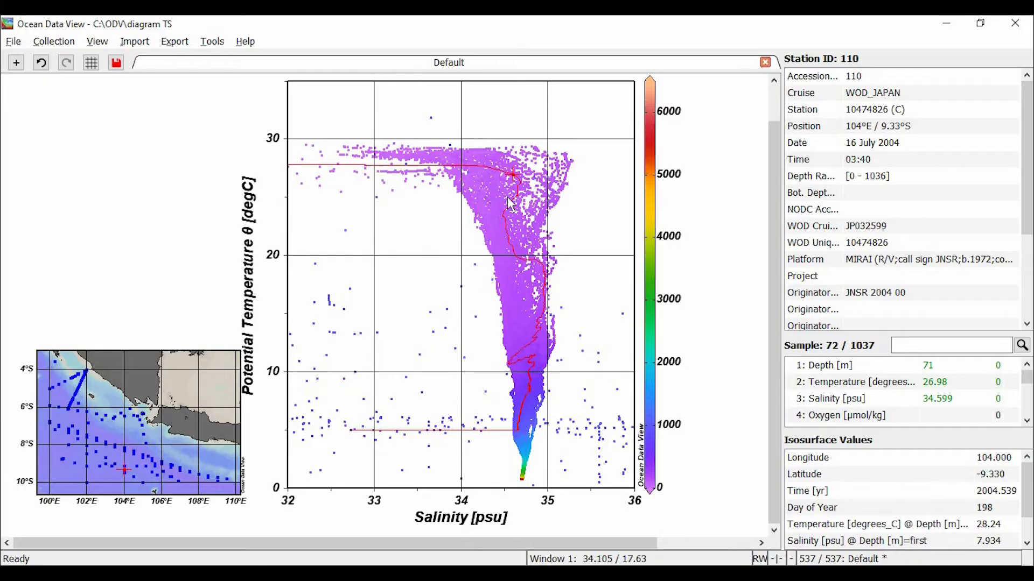
- Select samples across the warm end of the depth-coloured TS plot to compare individual station curves
left_click(489, 170)
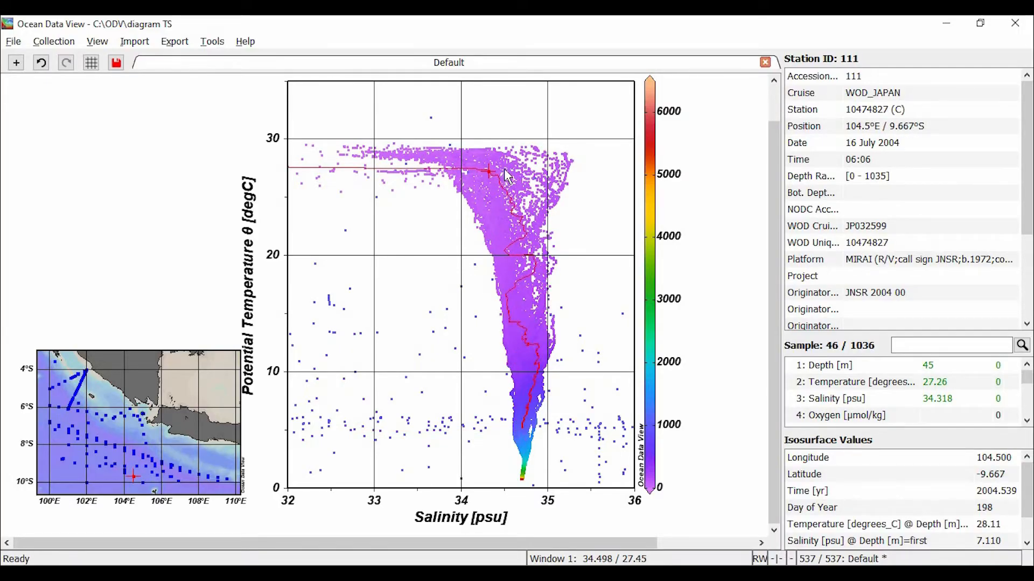
left_click(504, 169)
left_click(552, 189)
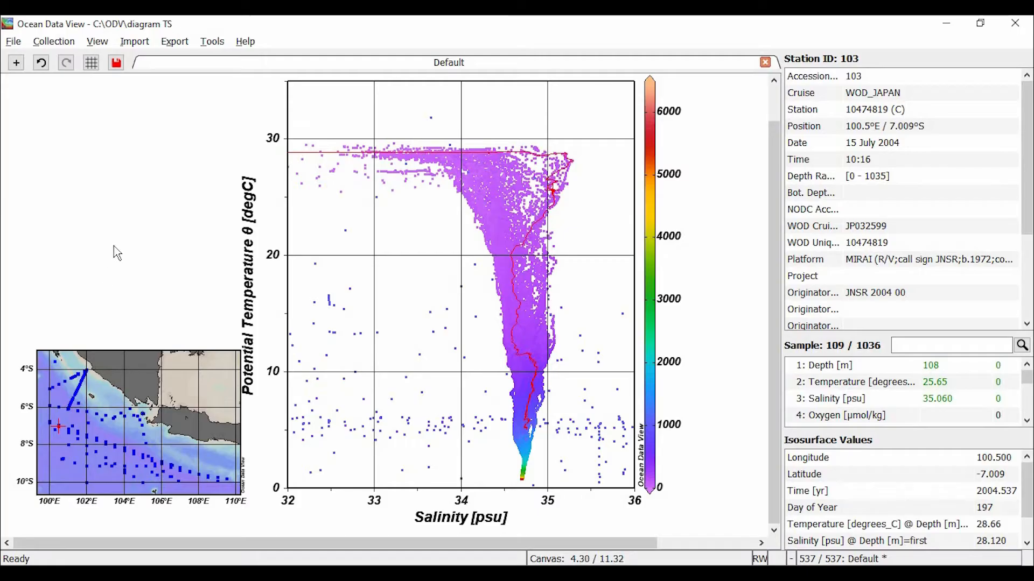
- Review the image file types offered for saving the canvas, and leave without saving
right_click(127, 223)
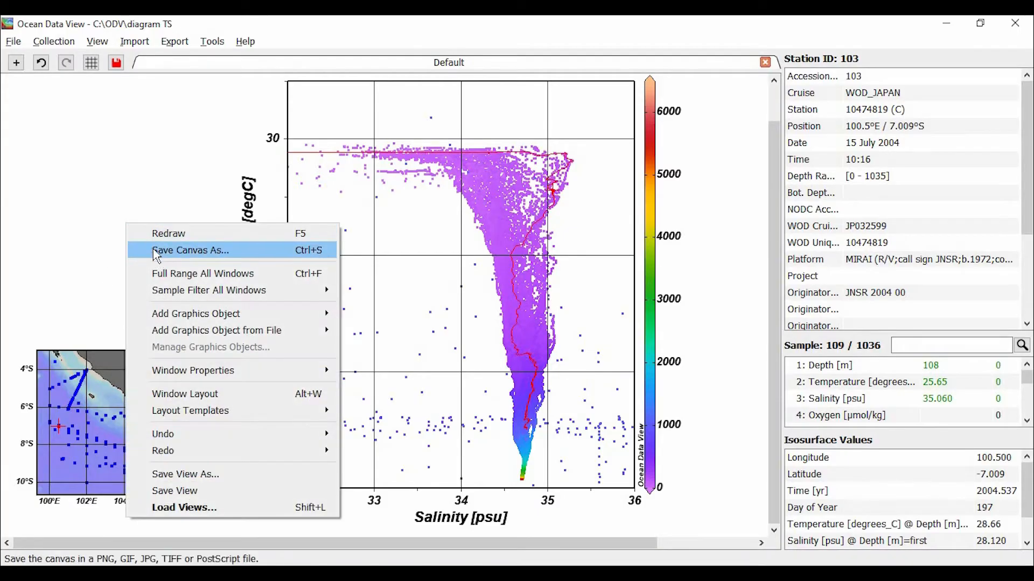
left_click(157, 252)
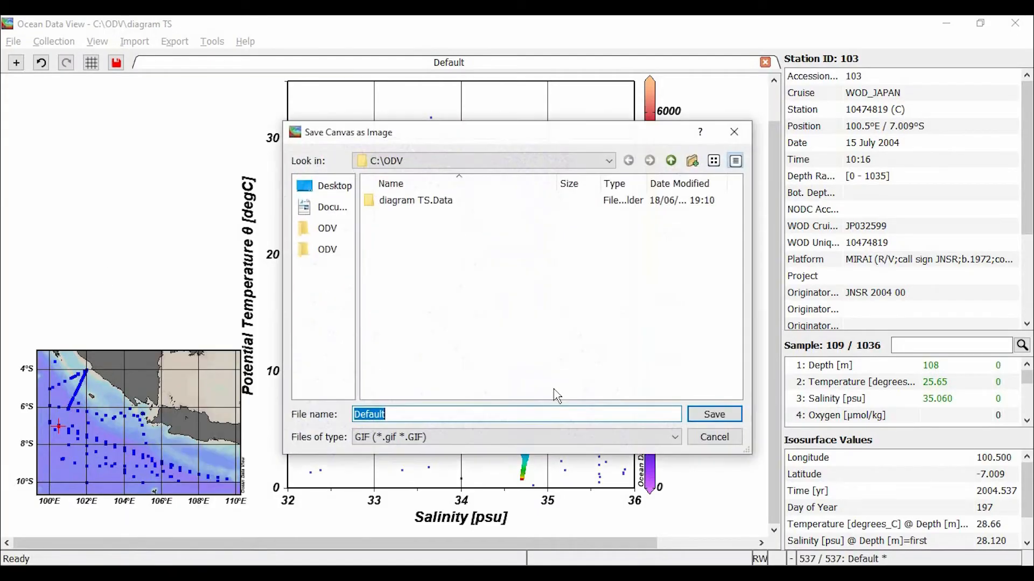
left_click(671, 434)
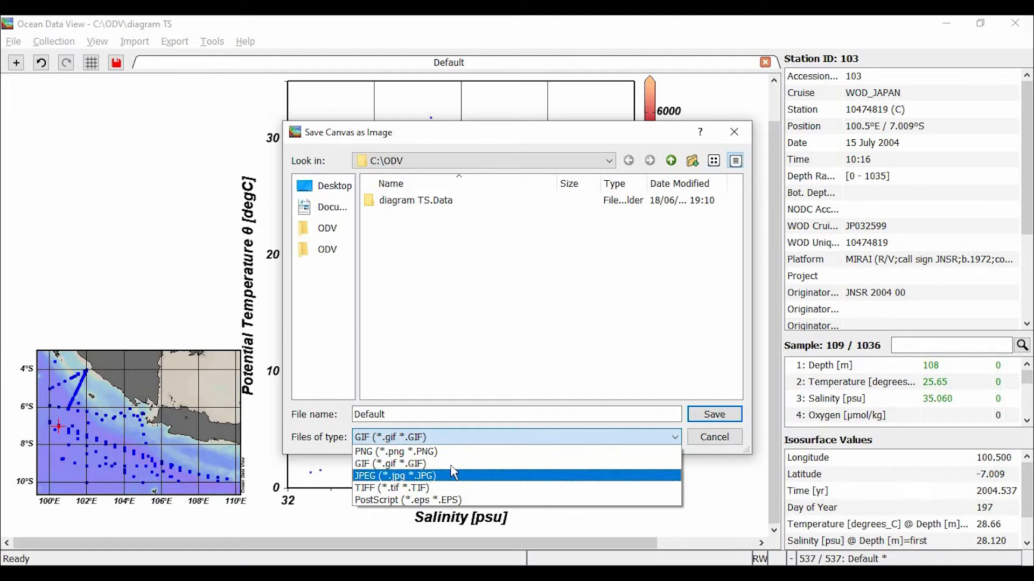
left_click(707, 442)
left_click(707, 442)
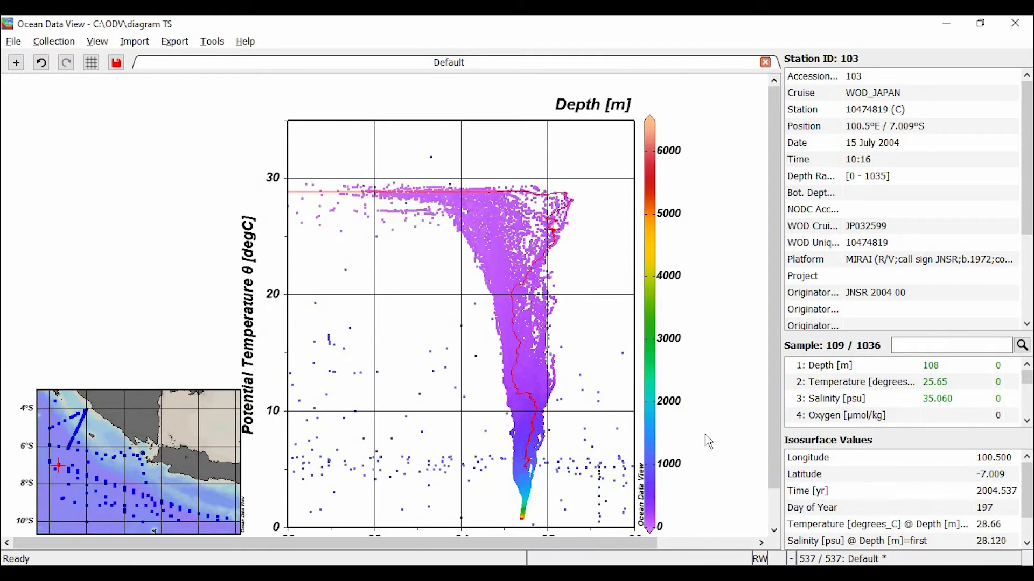
- Apply the 1 SECTION Window layout template to replace the scatter plot
scroll(708, 442, "up", 1)
scroll(708, 441, "down", 1)
scroll(707, 441, "up", 1)
right_click(713, 327)
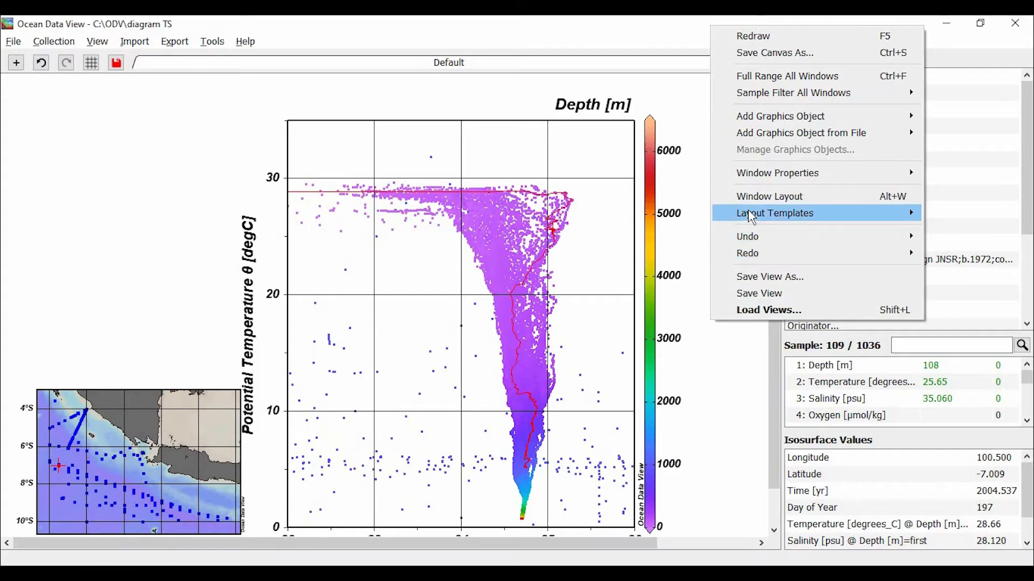
mouse_move(752, 218)
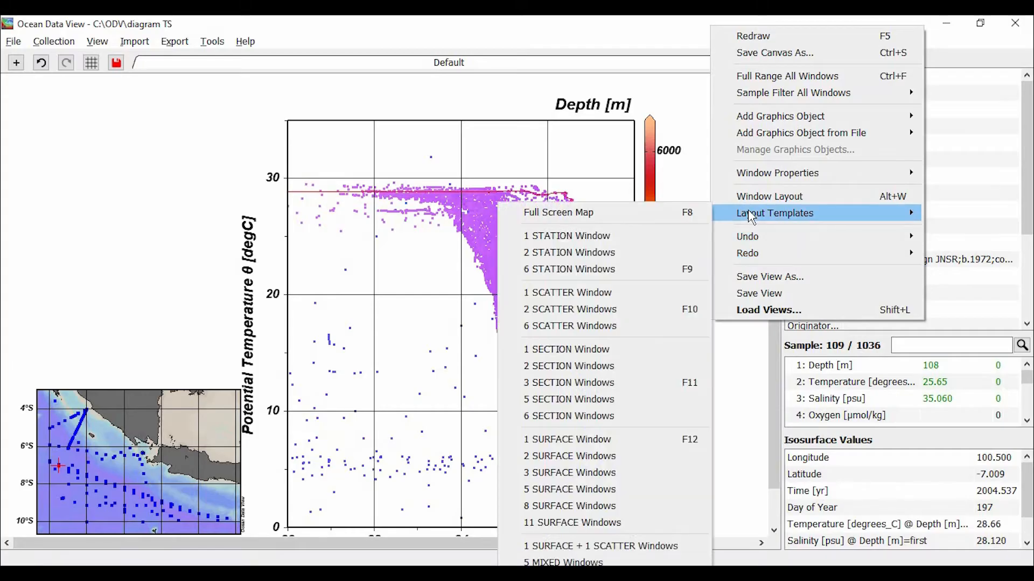
left_click(620, 355)
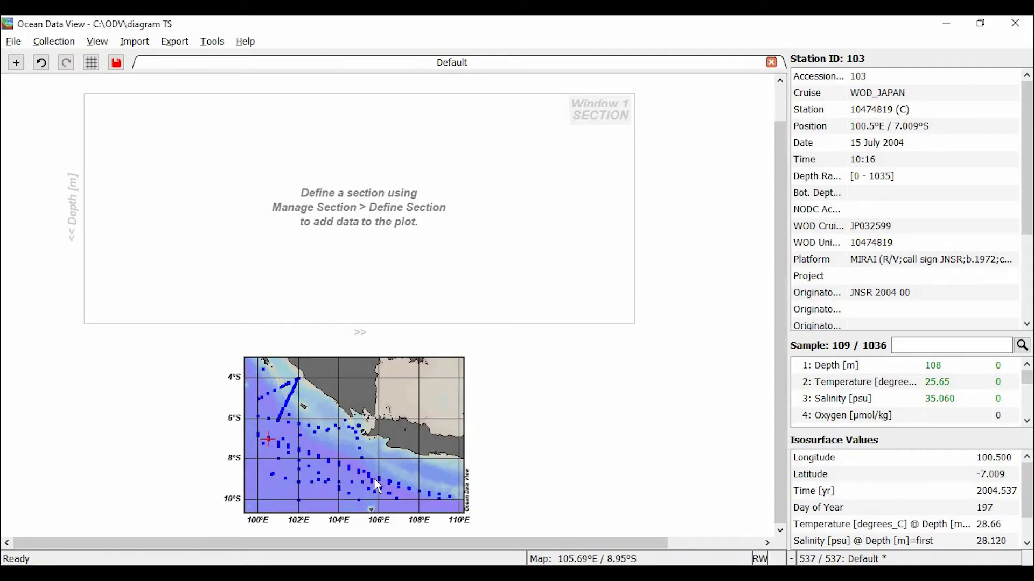
- Define a section on the station map south of Java, from about 105.3°E, 8.7°S to about 109.5°E, 10°S
right_click(368, 491)
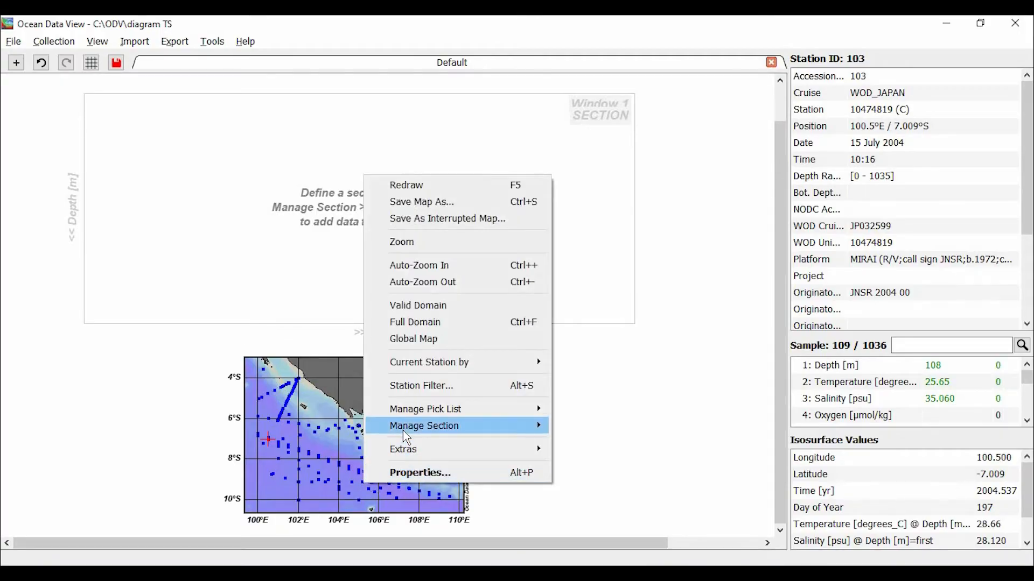
mouse_move(402, 429)
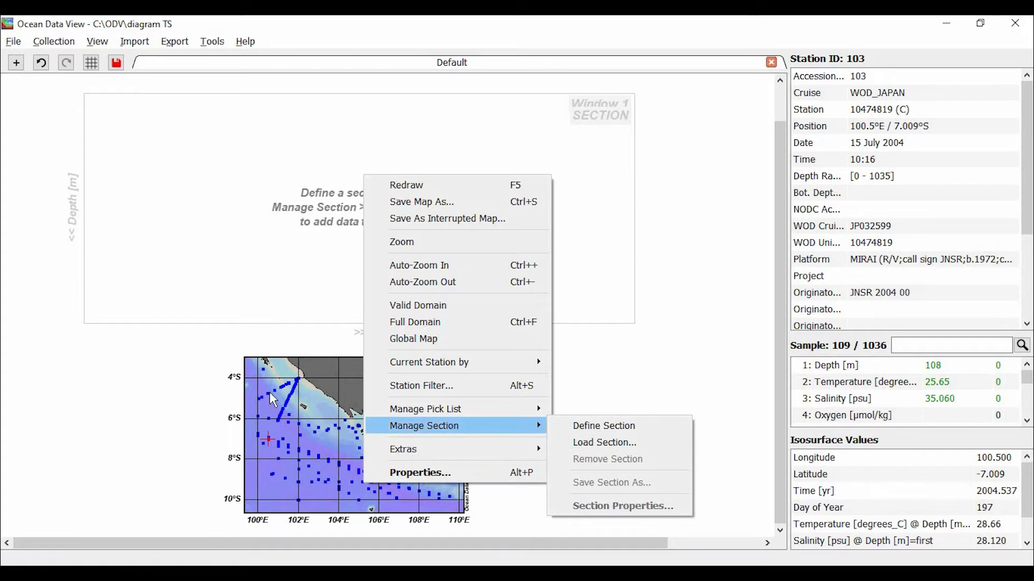
left_click(560, 429)
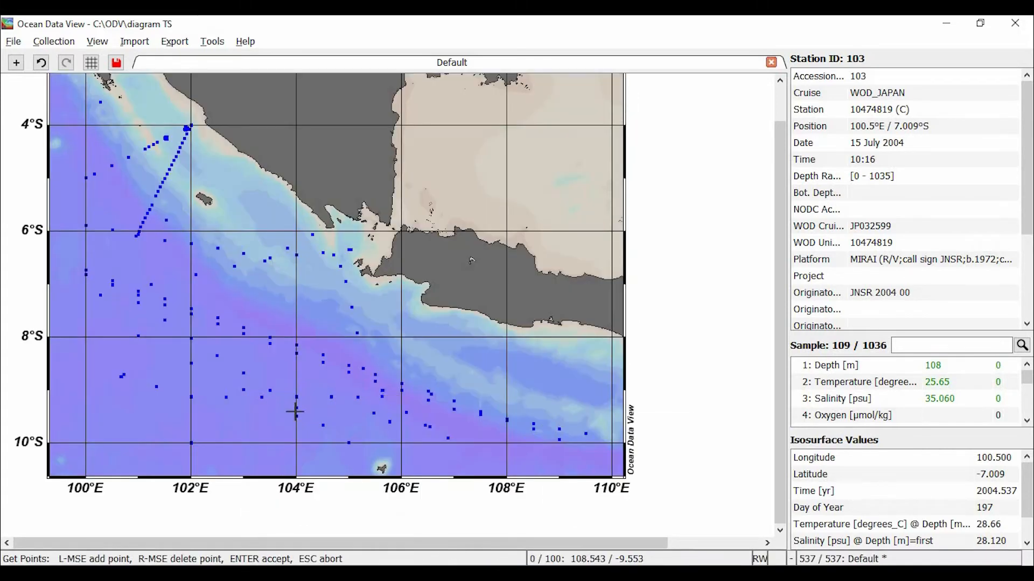
left_click(365, 372)
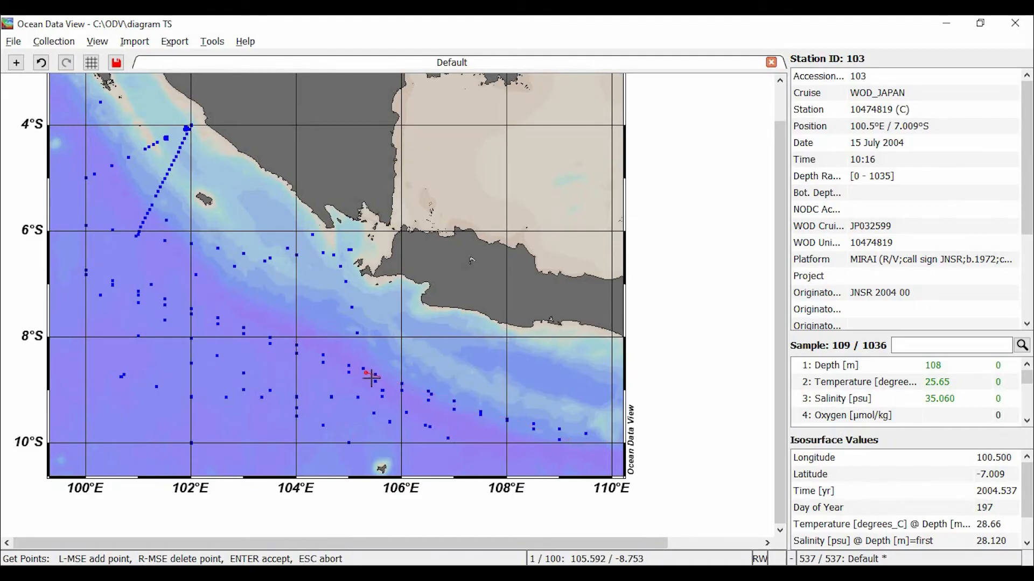
left_click(586, 444)
key("Return")
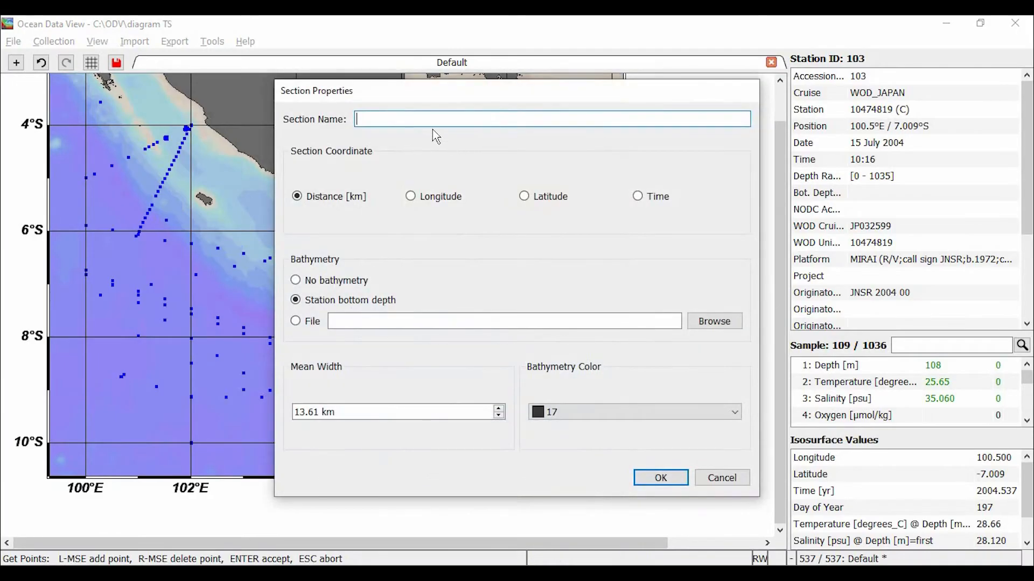
- Name the section "selatan jawa" and widen its band to a mean width of 63.61 km, keeping distance as the coordinate
mouse_move(722, 73)
left_mouse_down()
mouse_move(737, 65)
mouse_move(728, 67)
left_mouse_up()
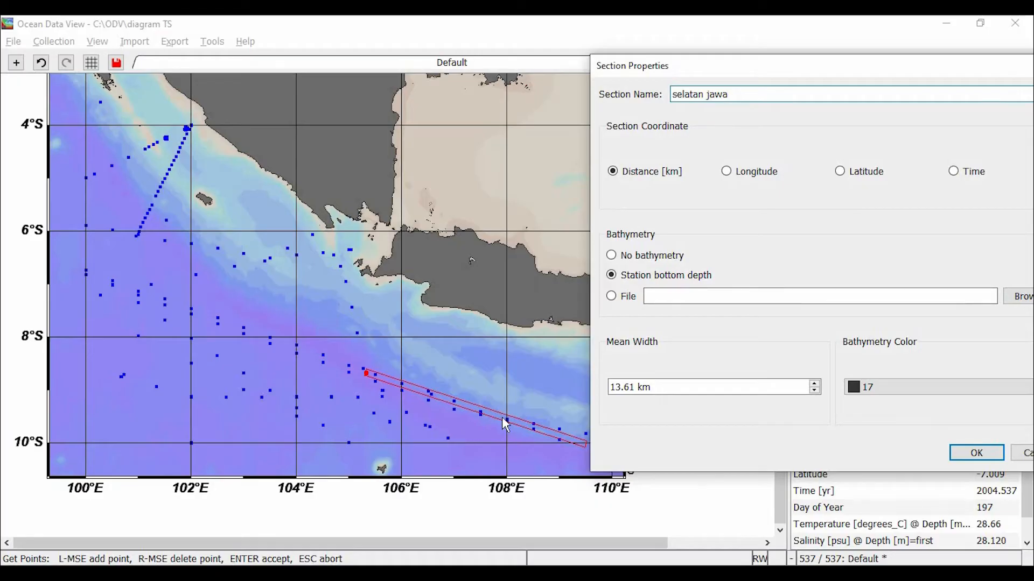
left_click_drag(725, 68, 742, 29)
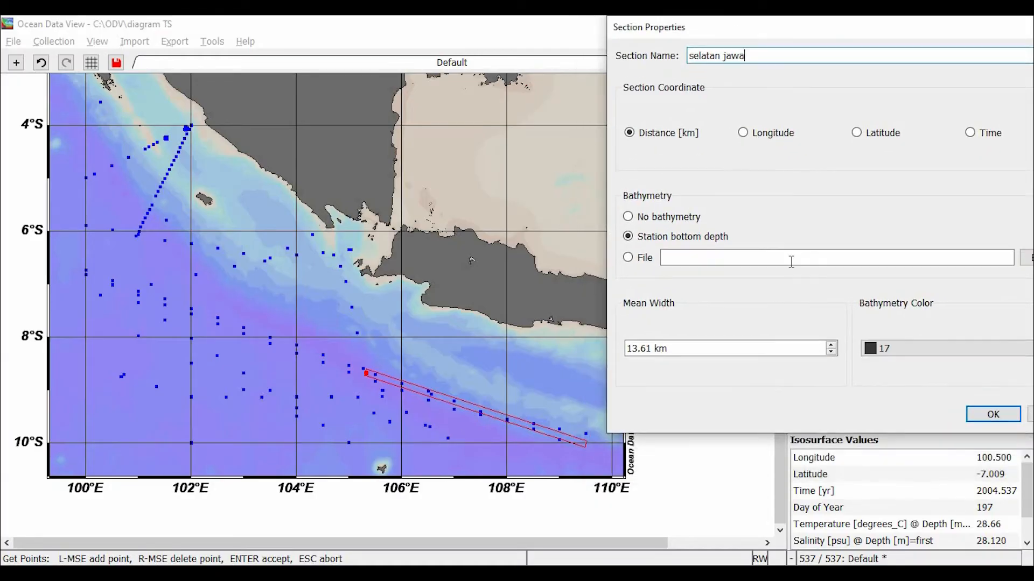
left_click(832, 344)
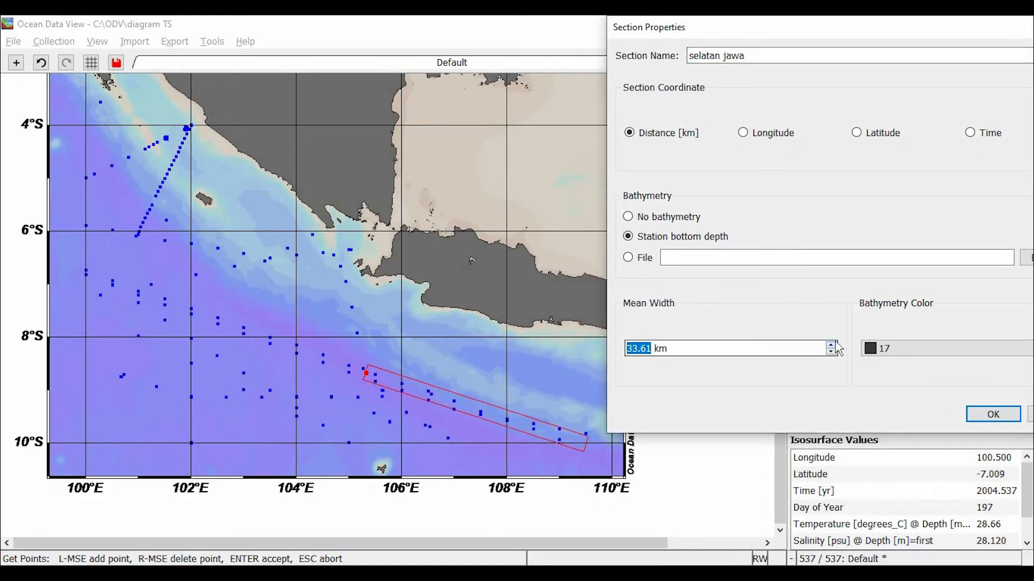
left_click(832, 345)
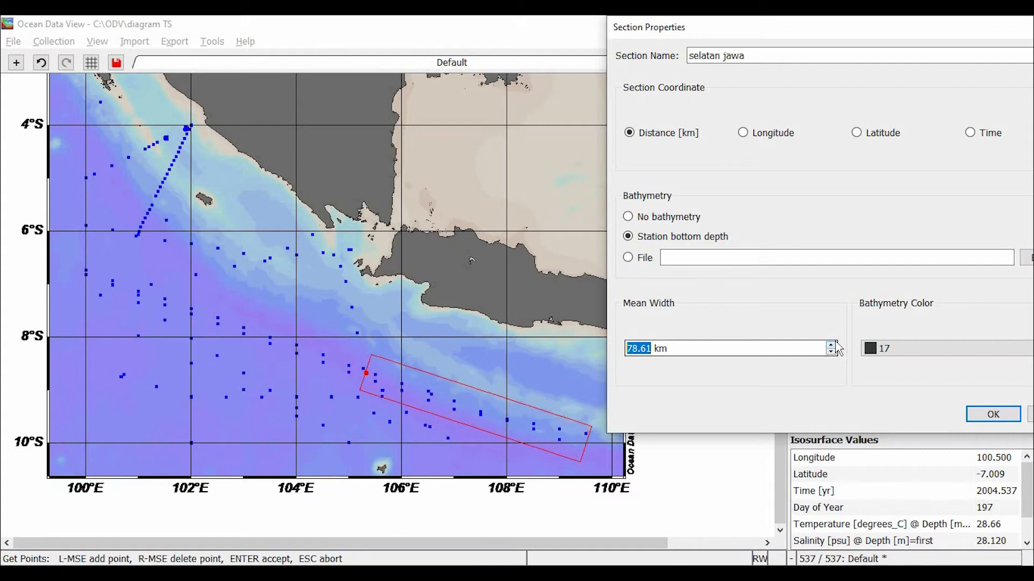
left_click(832, 351)
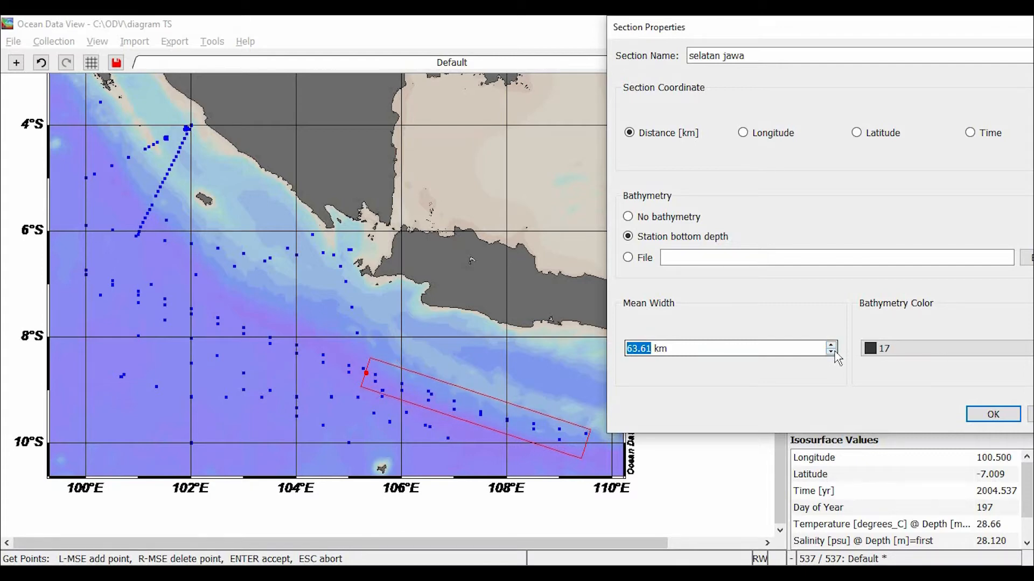
left_click(831, 346)
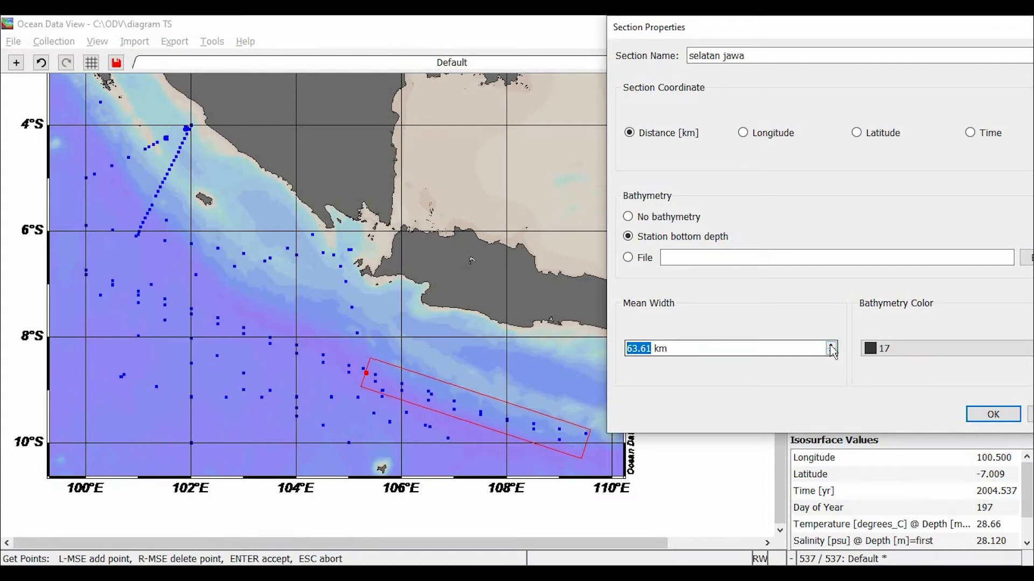
left_click(992, 414)
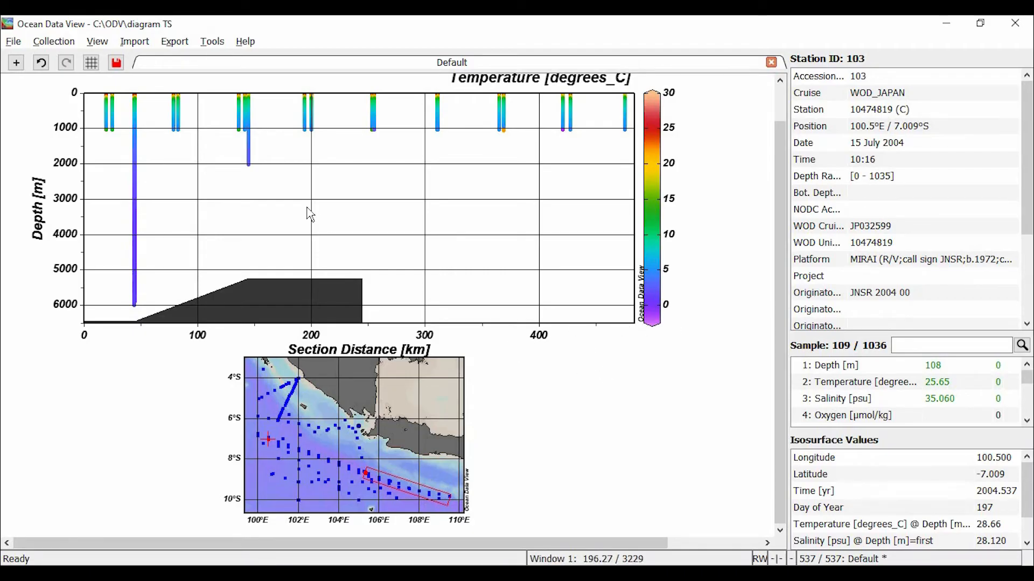
- Set the X-axis variable of the section plot to Salinity [psu]
scroll(481, 362, "up", 1)
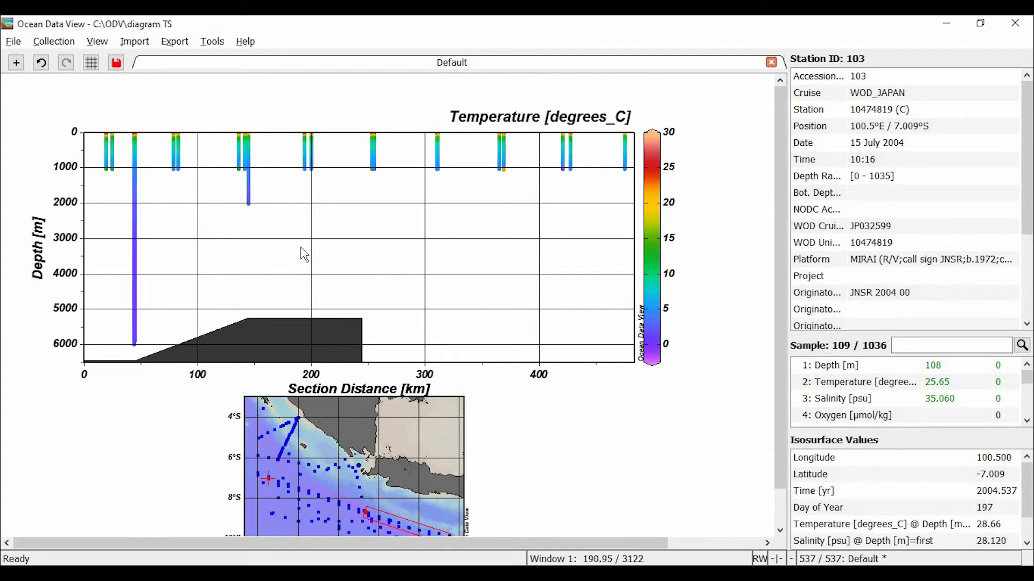
right_click(274, 279)
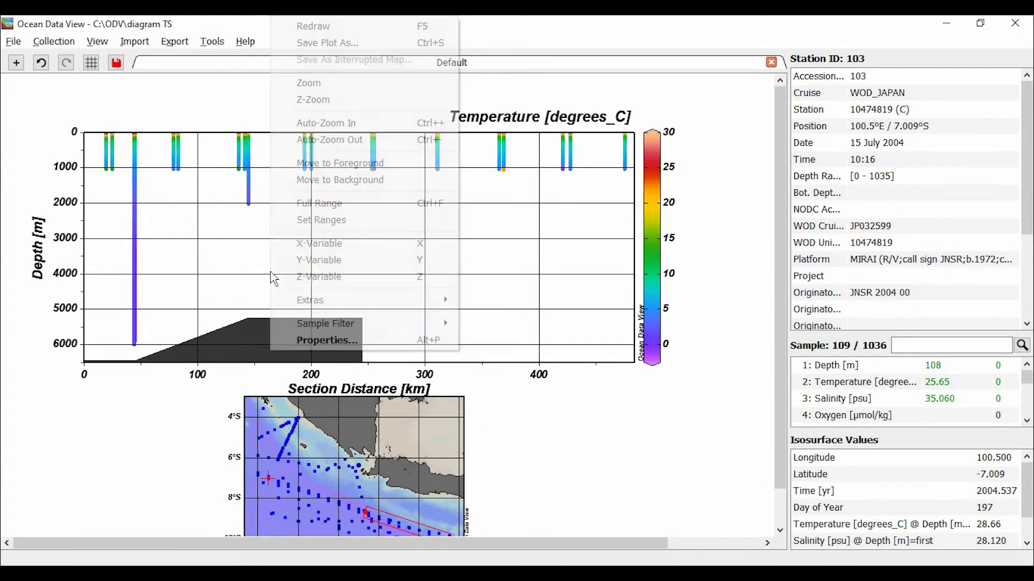
left_click(300, 241)
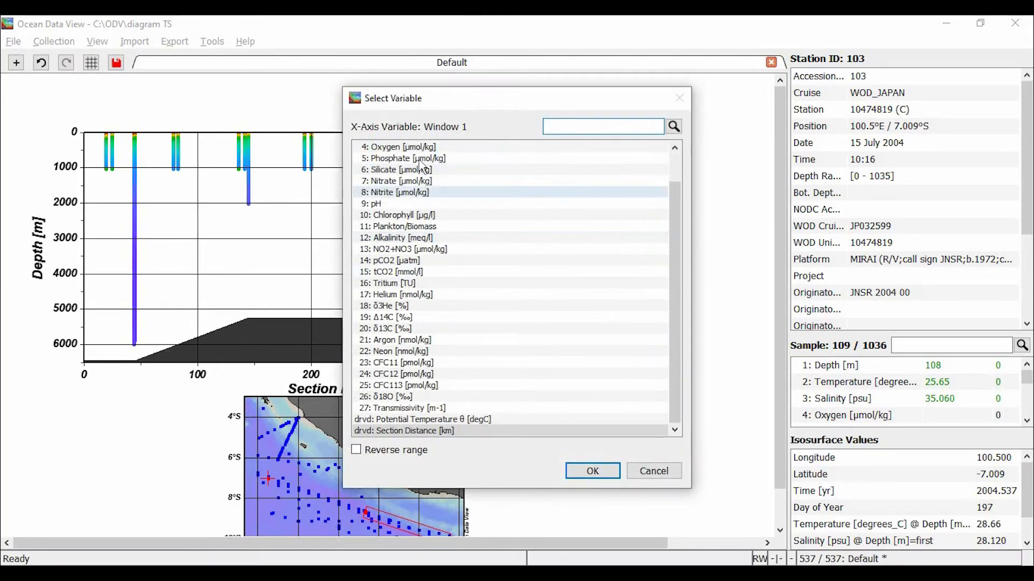
scroll(432, 194, "up", 2)
left_click(407, 171)
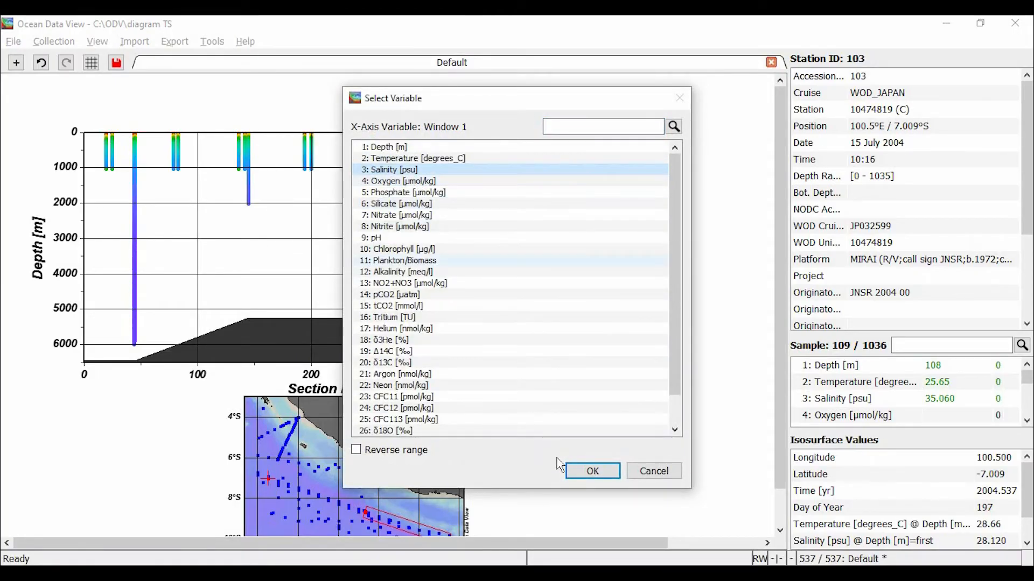
left_click(591, 471)
- Set the Y-axis variable of the section plot to the derived Potential Temperature θ [degC]
right_click(330, 296)
left_click(368, 260)
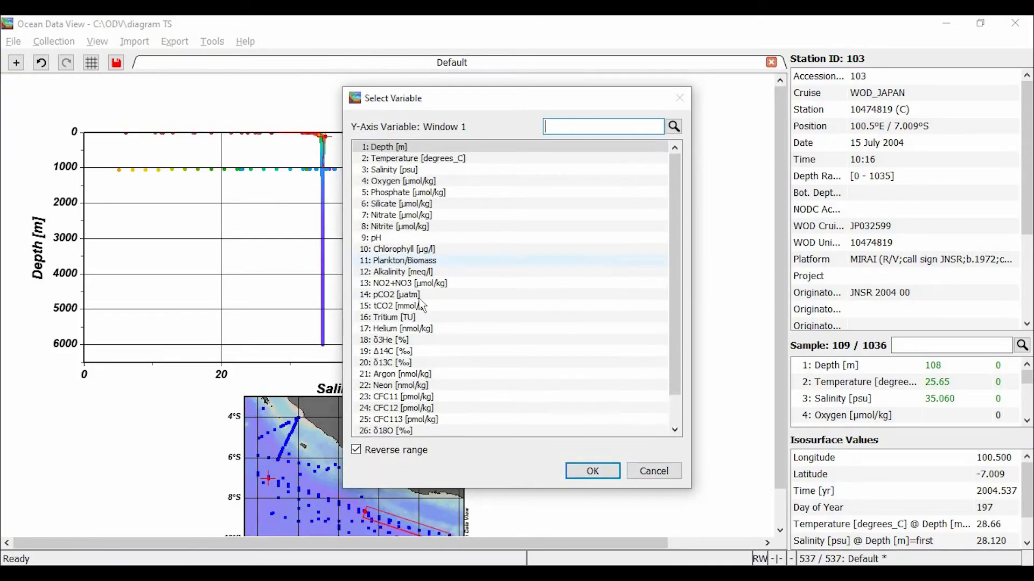
scroll(420, 323, "down", 2)
left_click(409, 415)
left_click(592, 466)
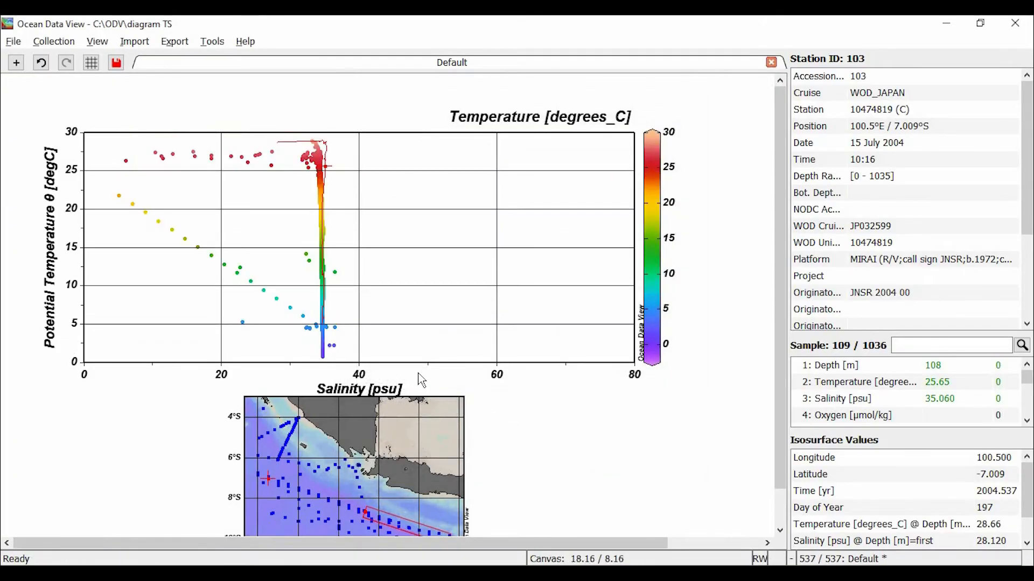
- Limit the salinity axis range of the section's TS plot to 32–36 psu
right_click(441, 281)
left_click(498, 222)
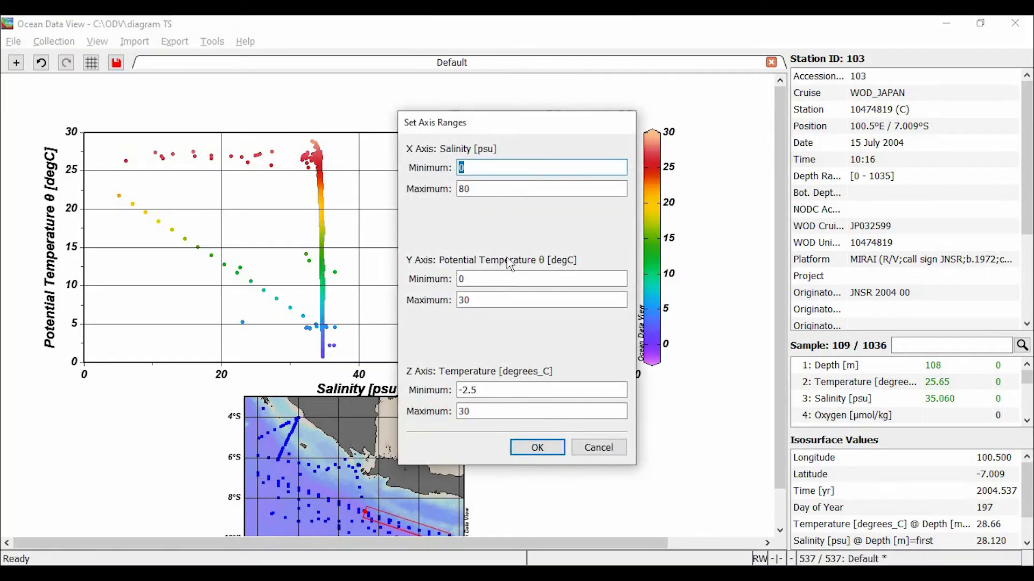
key("Tab")
key("Tab")
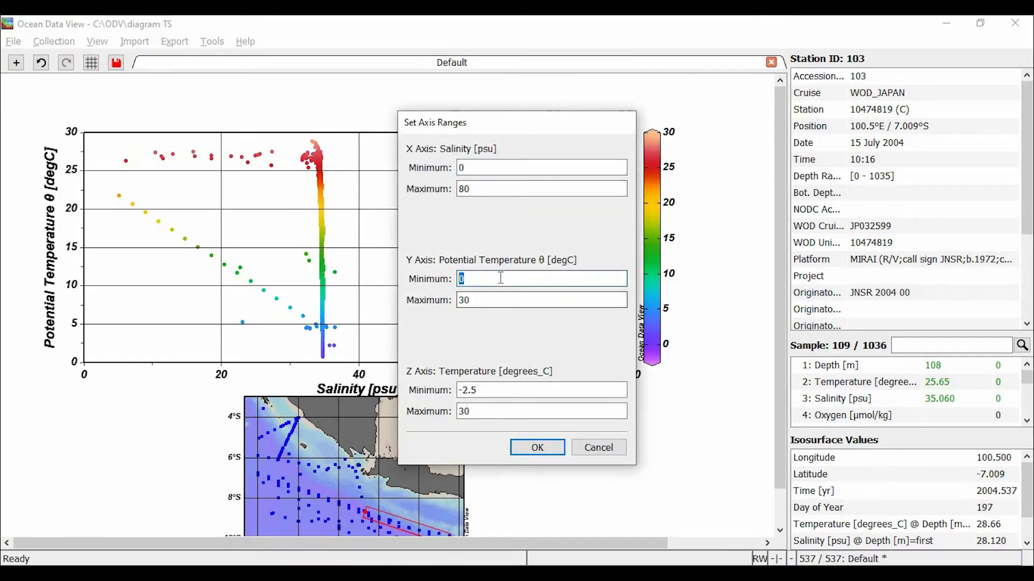
left_click_drag(518, 121, 604, 87)
double_click(572, 139)
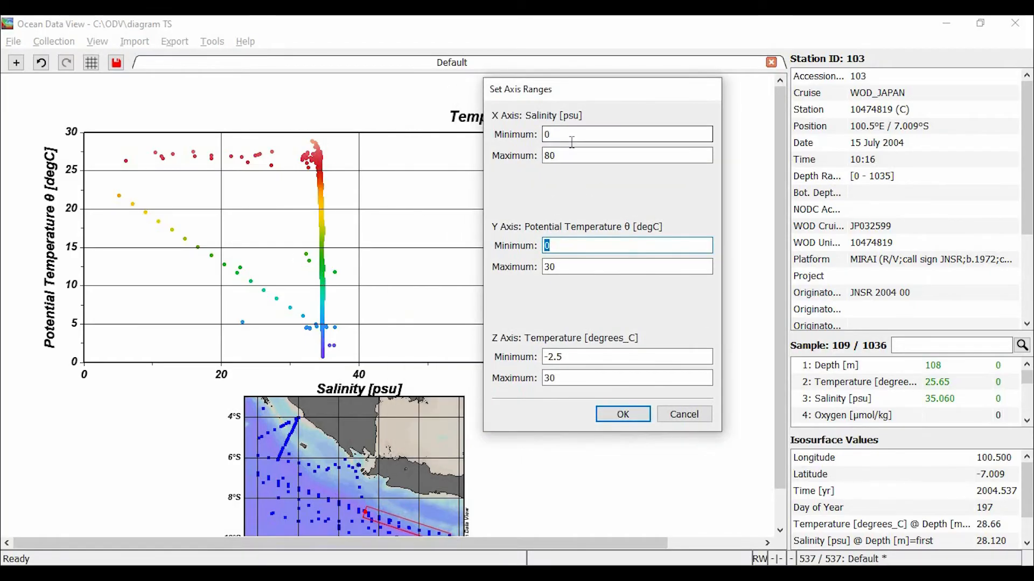
type("32")
double_click(595, 156)
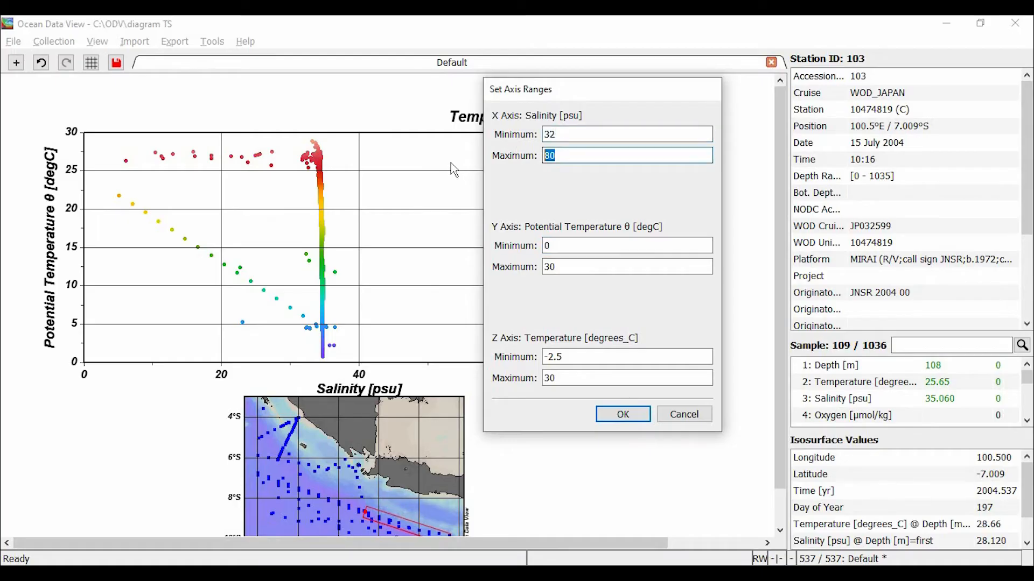
type("36")
left_click(630, 417)
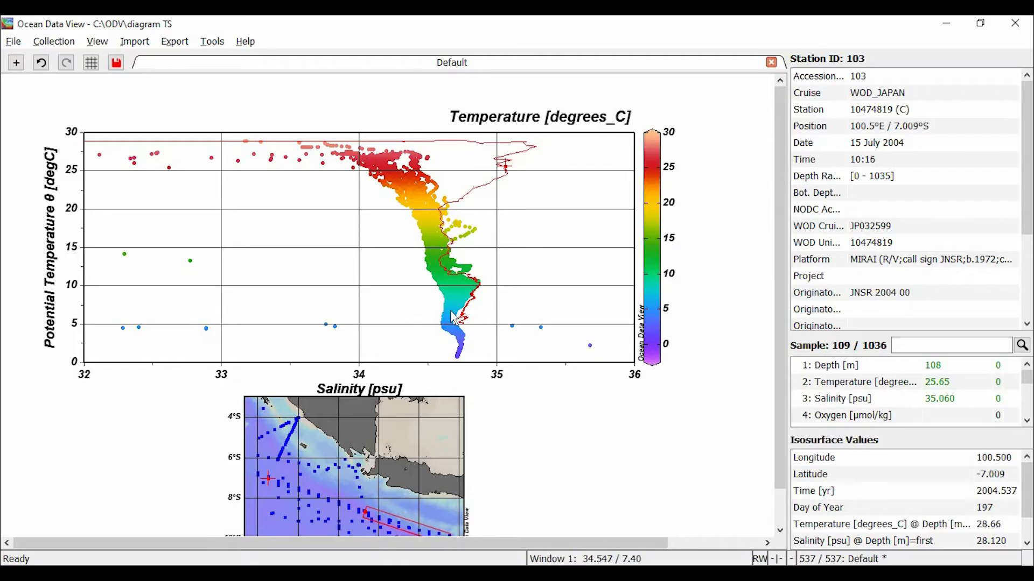
- Remove the colour variable from the section's TS plot by setting the Z-axis variable to (none)
scroll(454, 318, "down", 1)
scroll(350, 276, "up", 1)
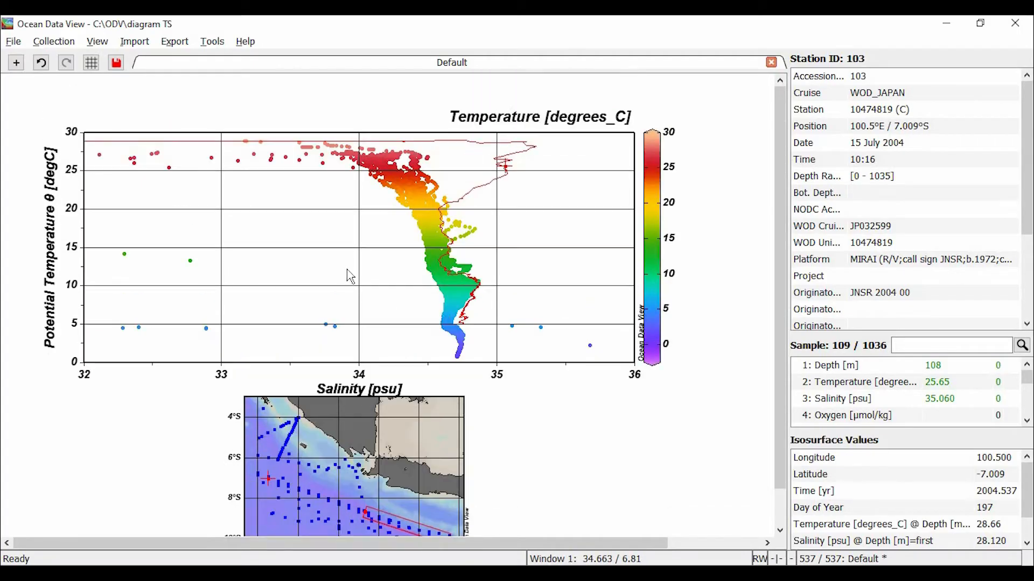
right_click(318, 229)
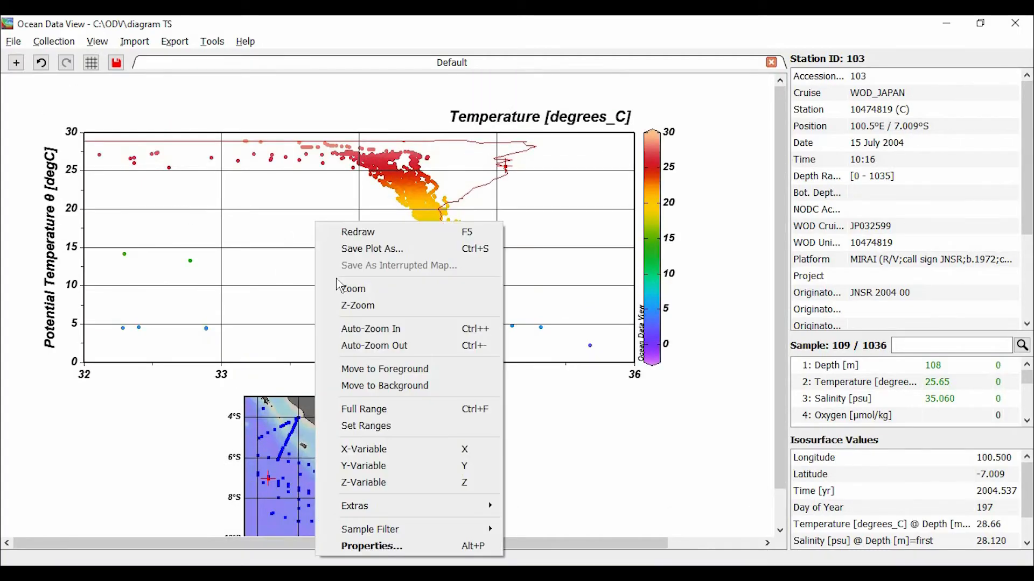
left_click(383, 485)
left_click(388, 147)
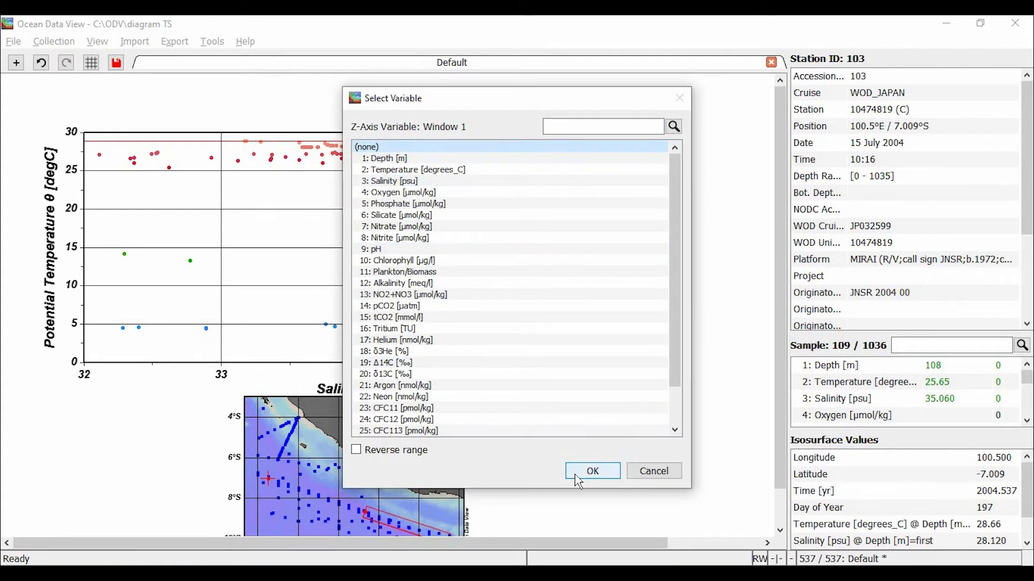
left_click(592, 472)
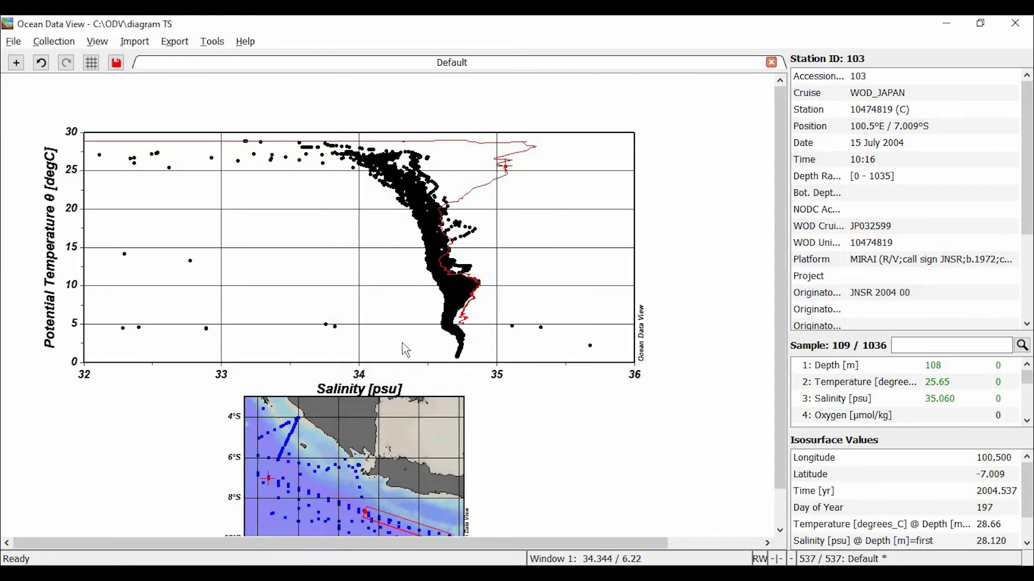
- Select the section station near 106°E / 8.88°S on the map and start adding a symbol set to the TS plot
scroll(415, 356, "down", 1)
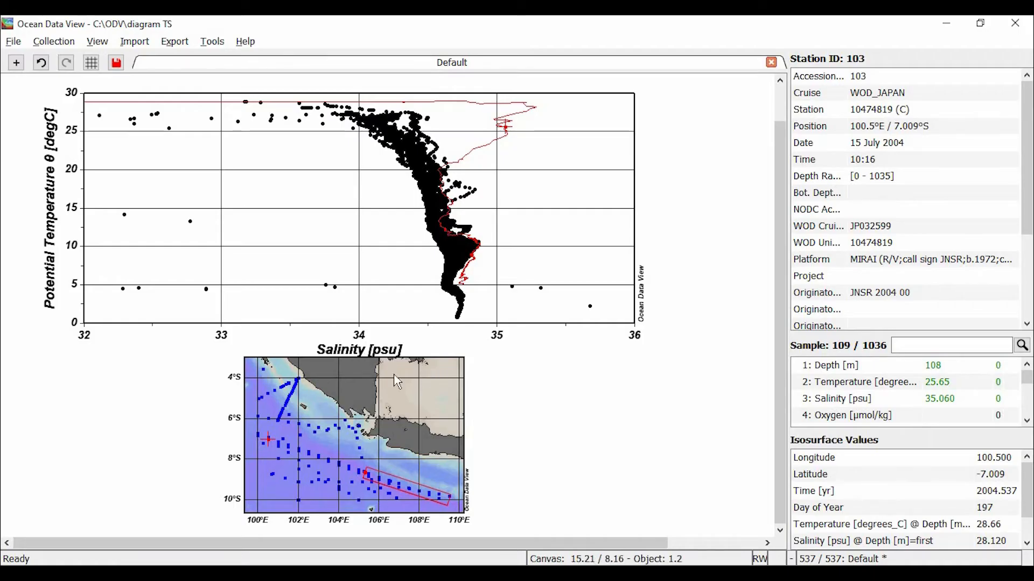
left_click(379, 476)
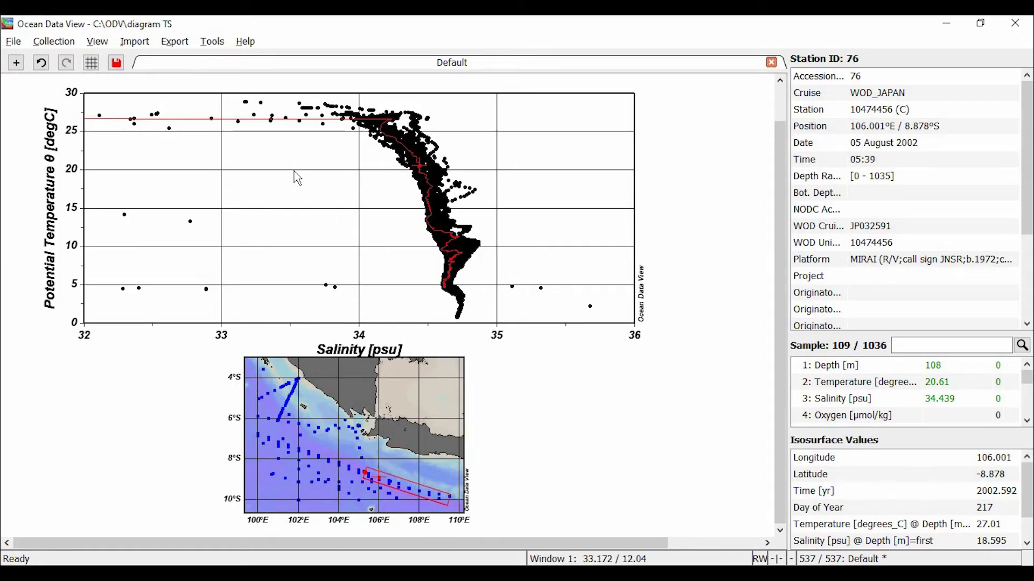
right_click(246, 182)
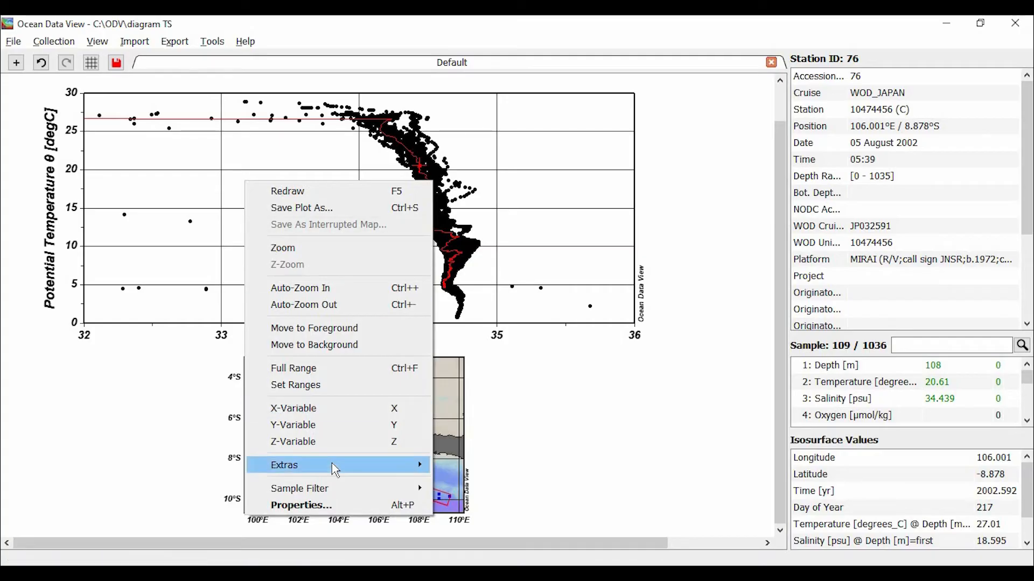
mouse_move(333, 465)
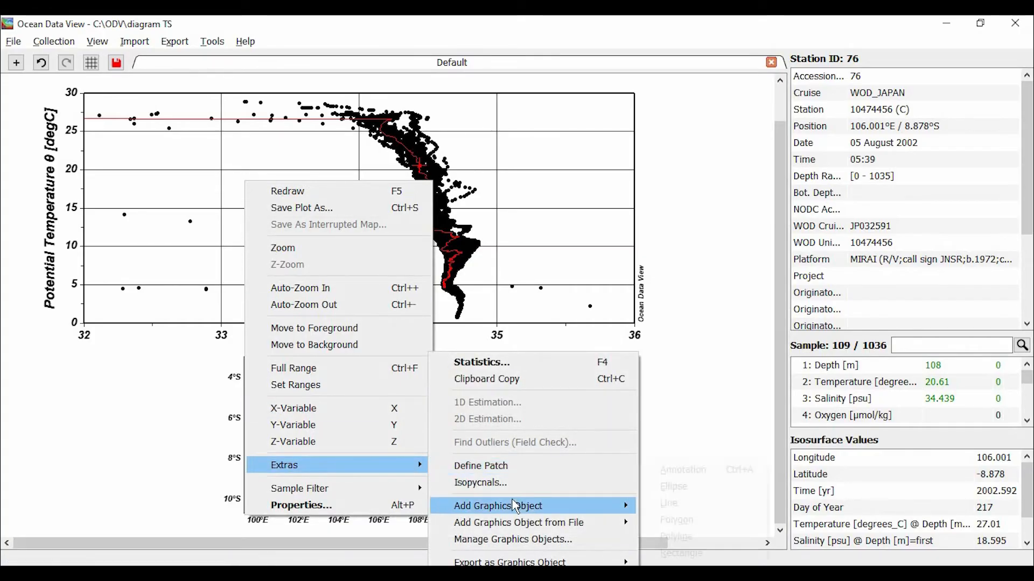
mouse_move(517, 506)
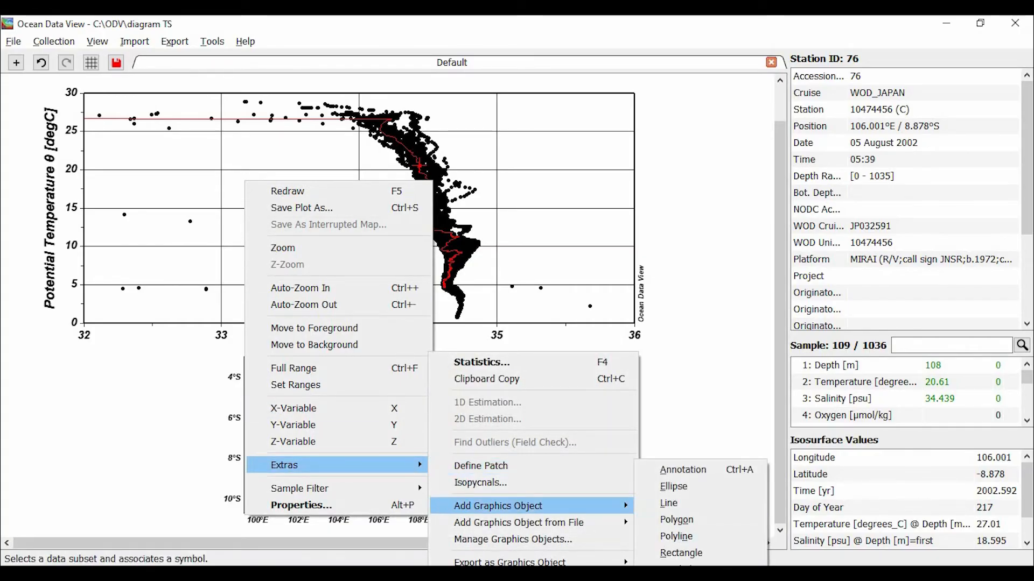
left_click(678, 580)
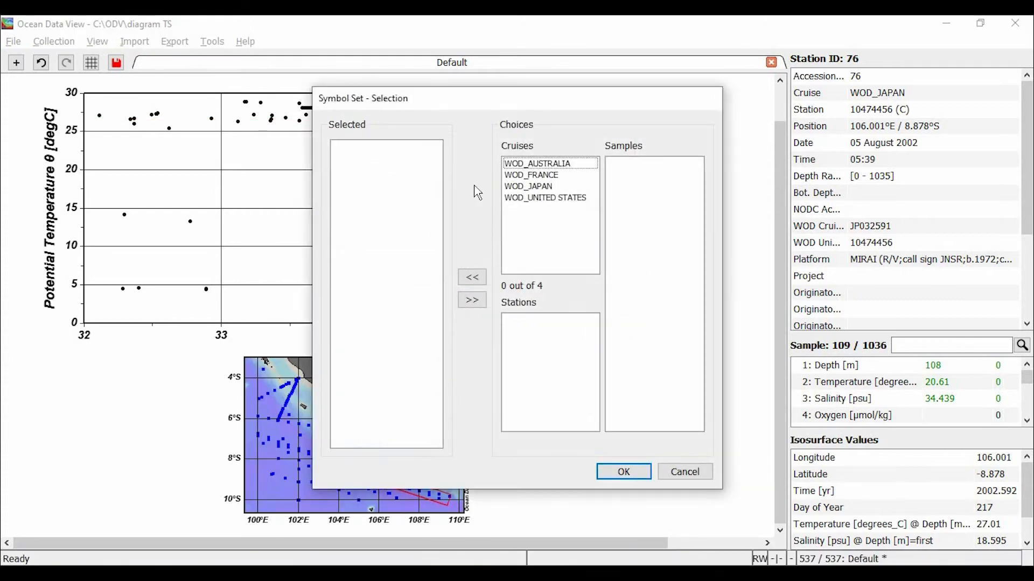
left_click_drag(471, 110, 253, 60)
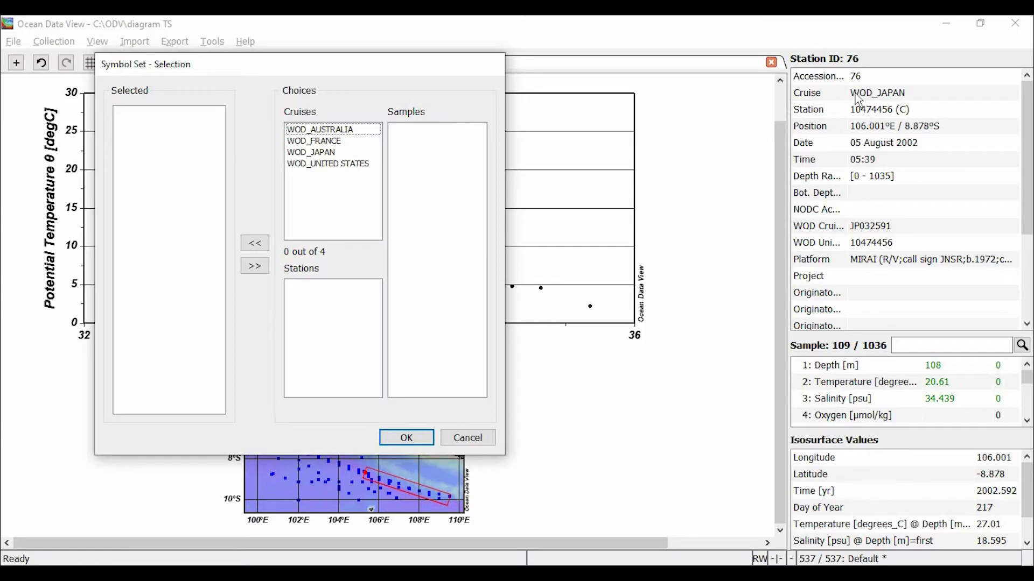
- Add station 10474456 (C) ID=76 of cruise WOD_JAPAN to the symbol set selection and accept it
left_click(332, 155)
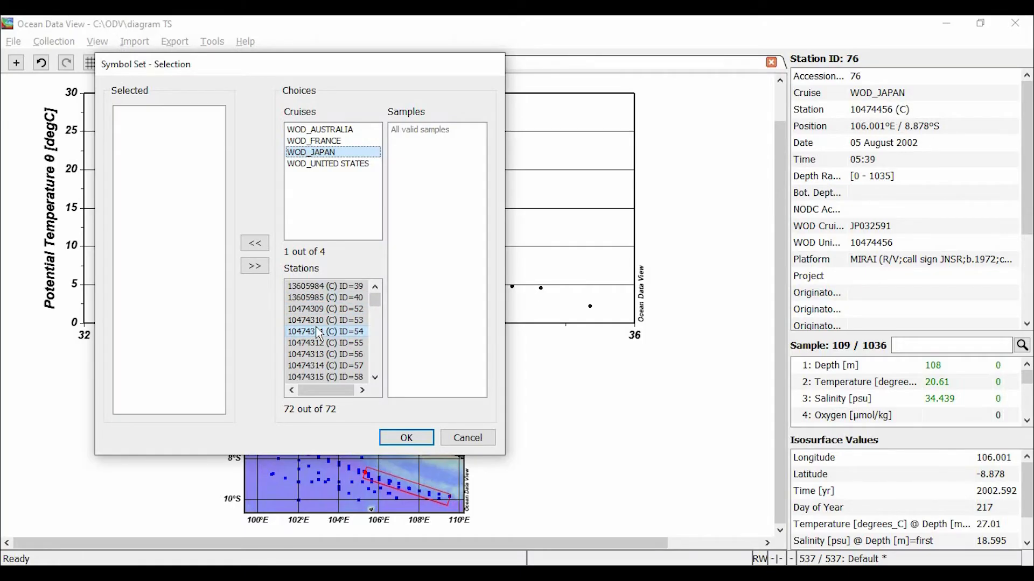
scroll(326, 349, "down", 4)
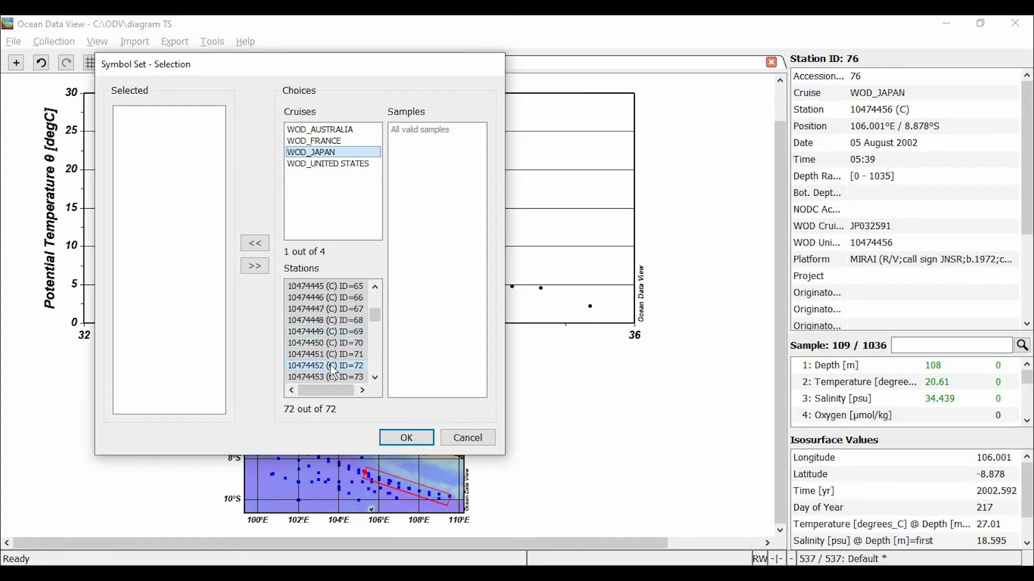
scroll(334, 371, "down", 3)
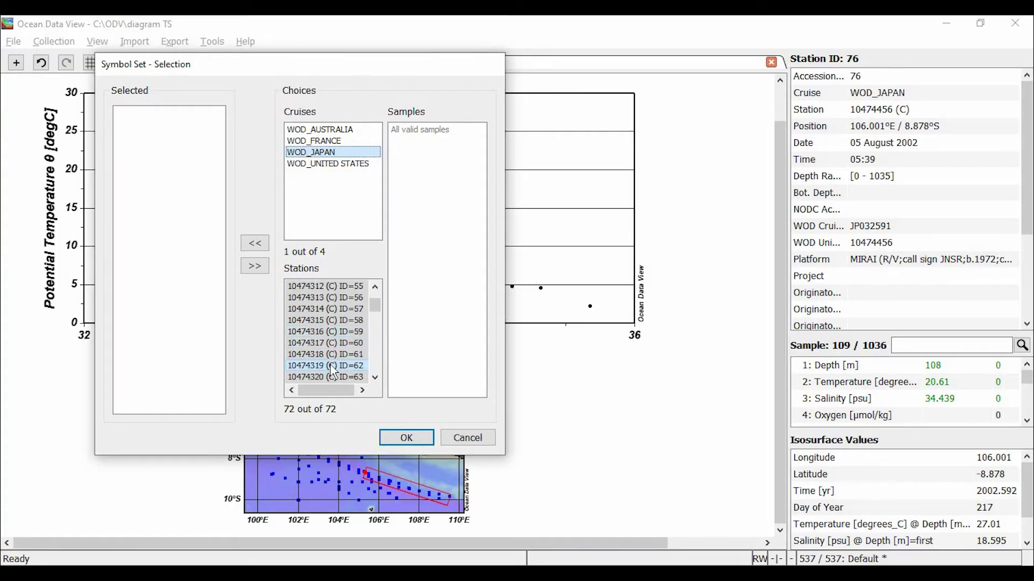
left_click(334, 356)
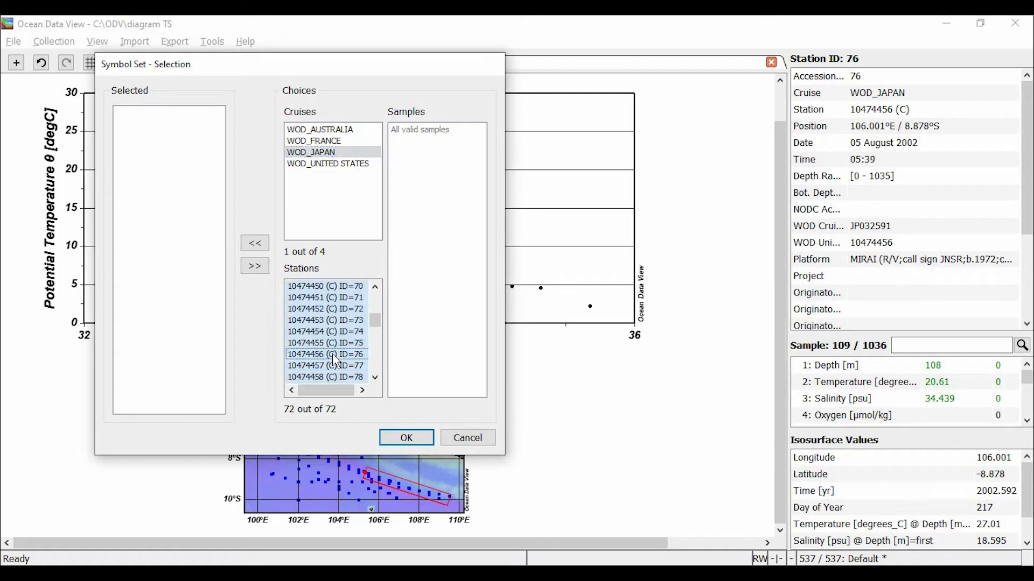
left_click(258, 247)
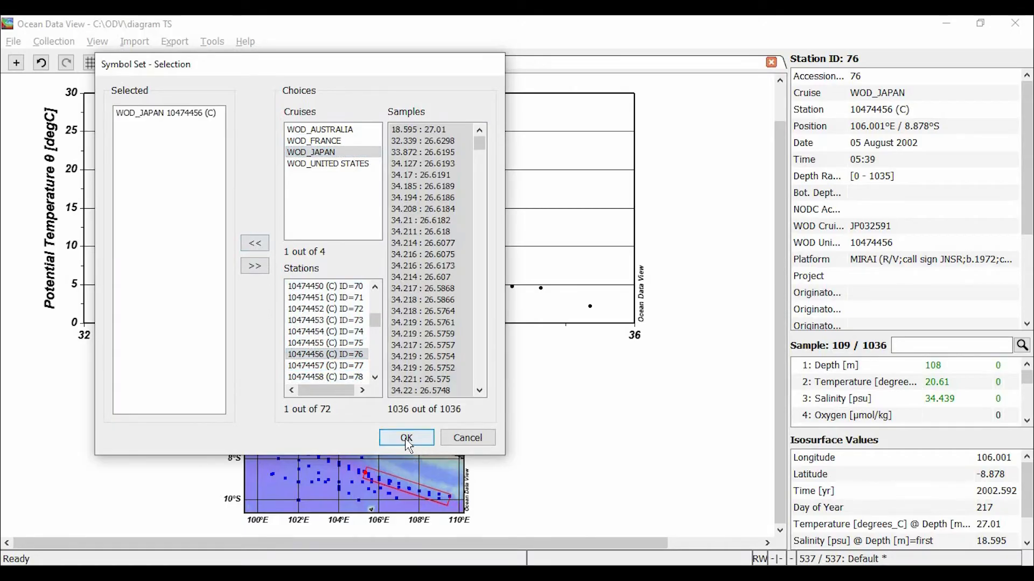
left_click(406, 437)
- Set the fill color and border width of the WOD_JAPAN 10474456 (C) symbol set to (none)
left_click_drag(522, 172, 677, 137)
left_click(764, 195)
scroll(767, 226, "up", 2)
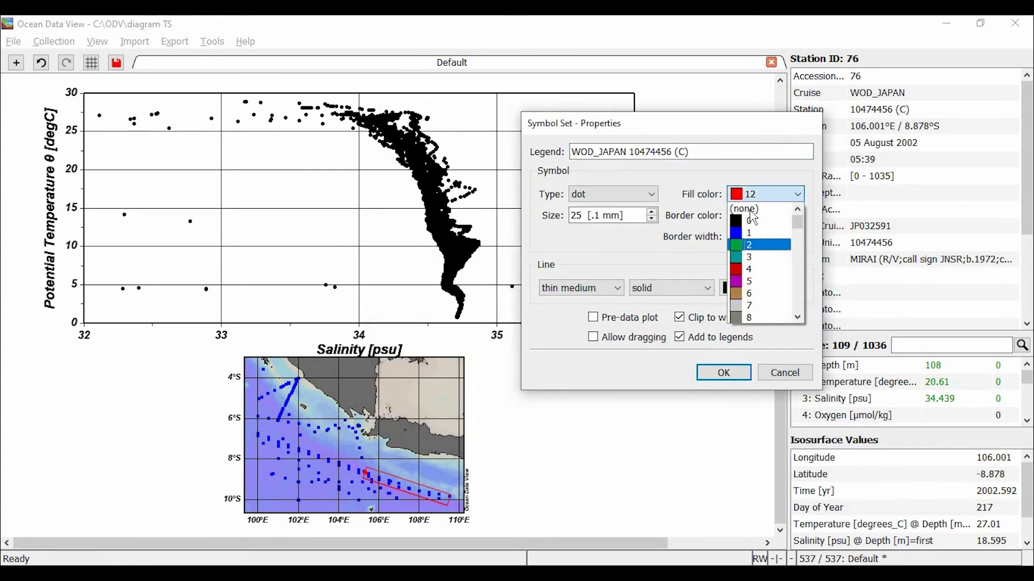
left_click(754, 208)
left_click(759, 240)
left_click(753, 246)
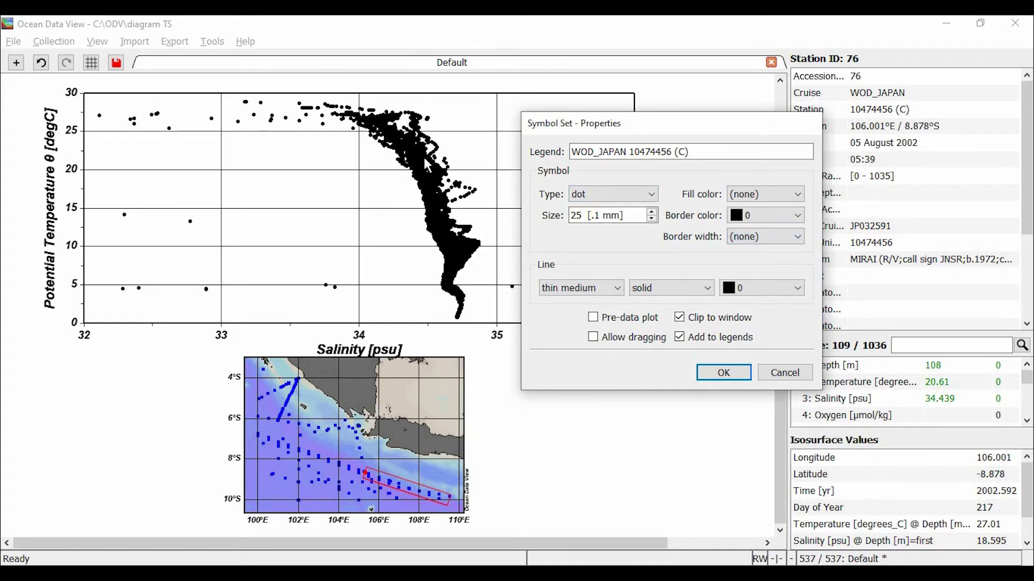
left_click_drag(590, 123, 518, 149)
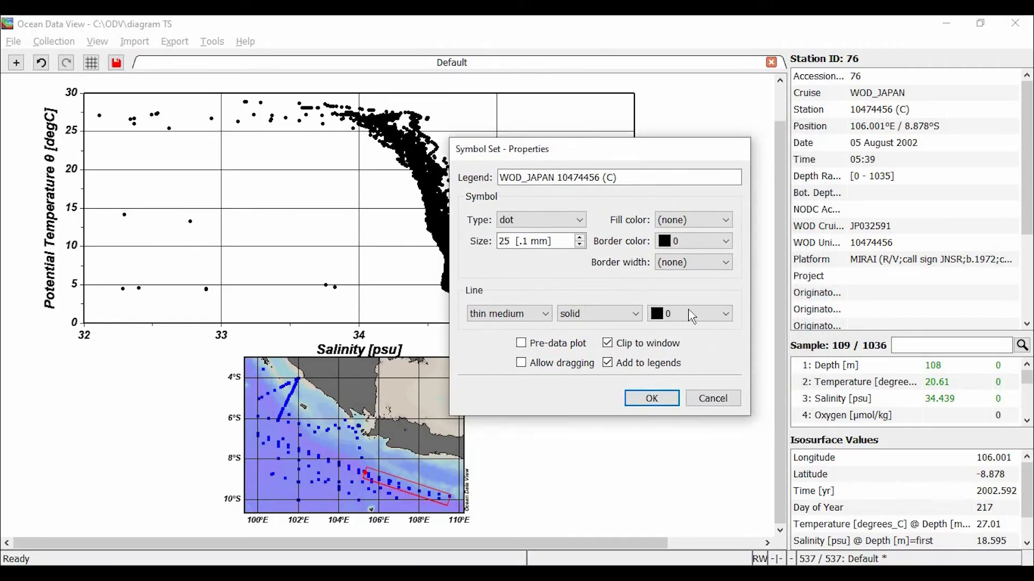
- Set the line width of the WOD_JAPAN symbol set to medium thick
left_click(539, 319)
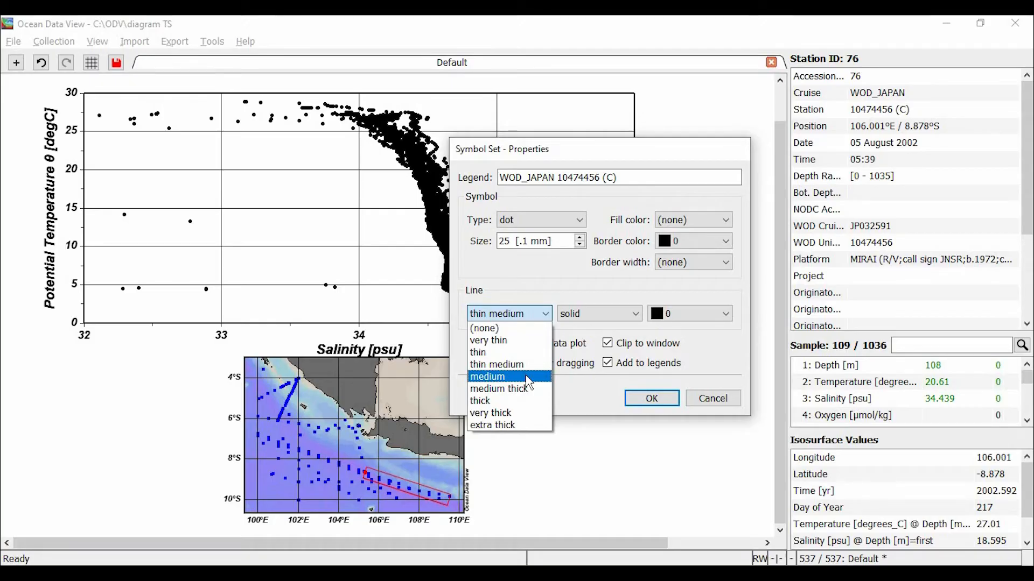
left_click(528, 382)
left_click(526, 313)
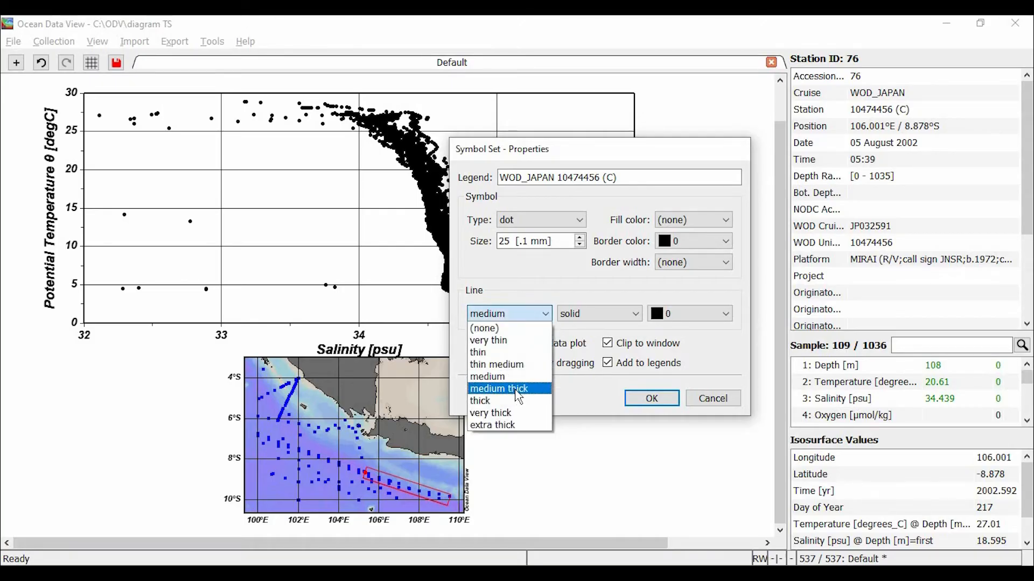
left_click(519, 397)
left_click(523, 314)
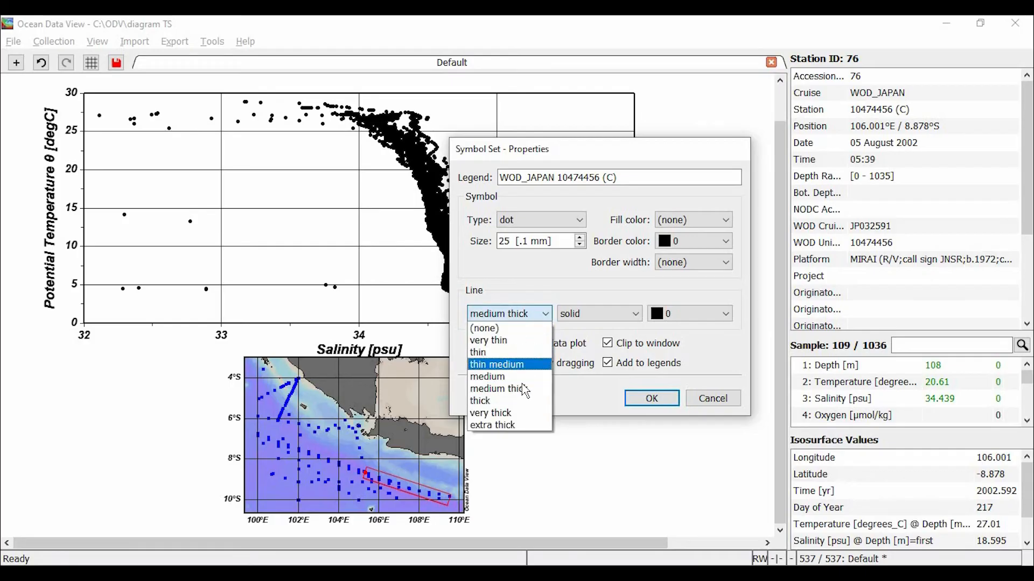
left_click(525, 388)
- Keep the WOD_JAPAN symbol set's line solid, color it blue (1), and apply the symbol set to the TS plot
left_click(616, 315)
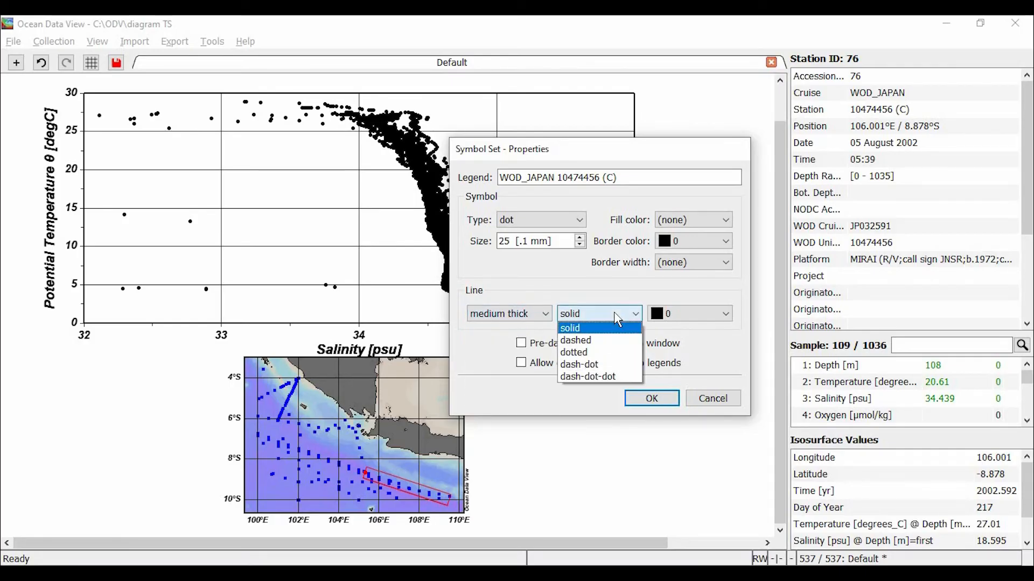
left_click(689, 329)
left_click(679, 316)
left_click(680, 345)
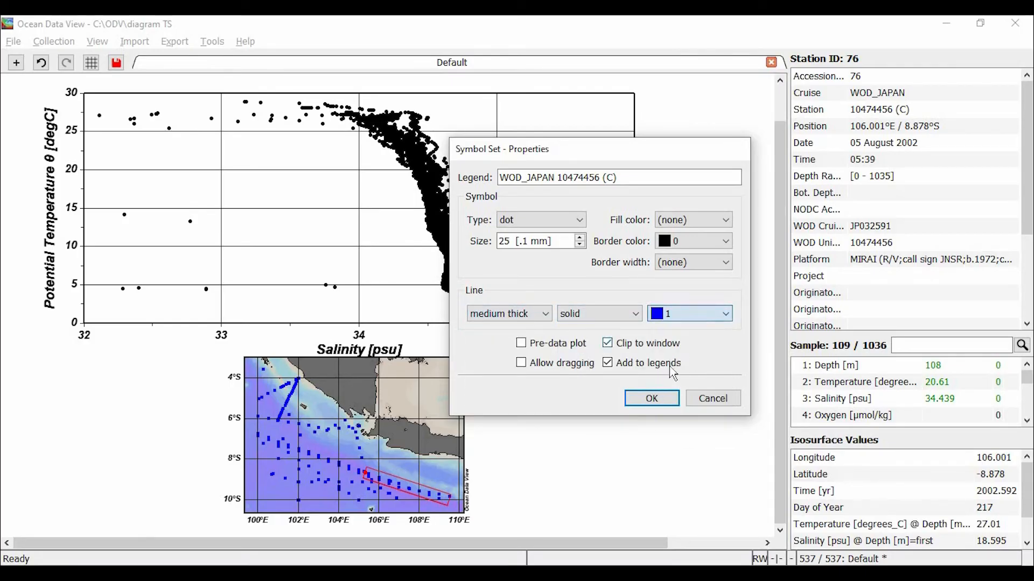
left_click(652, 399)
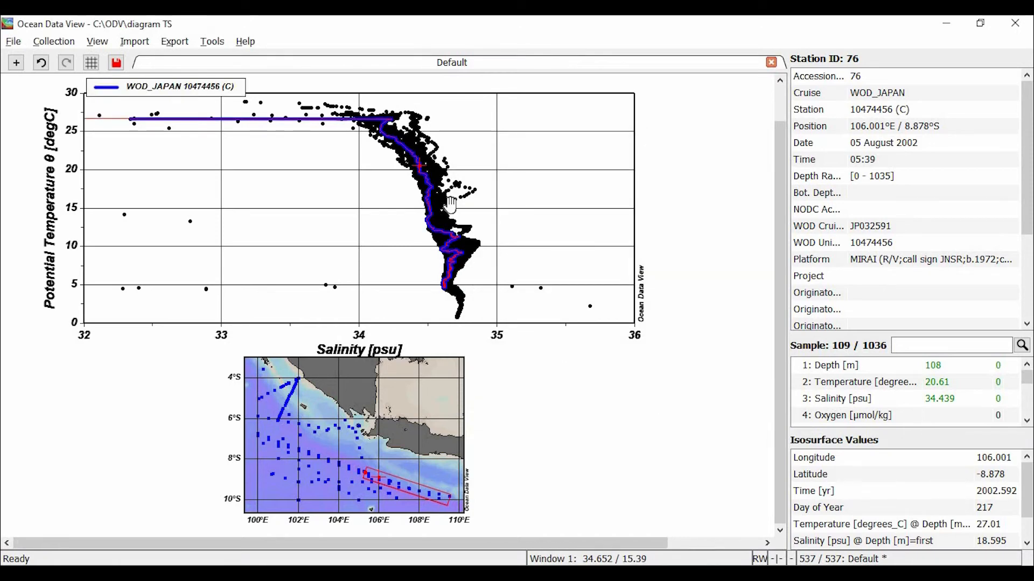
- Move the WOD_JAPAN 10474456 (C) legend out of the TS plot to the blank area beside the map
left_click(450, 205)
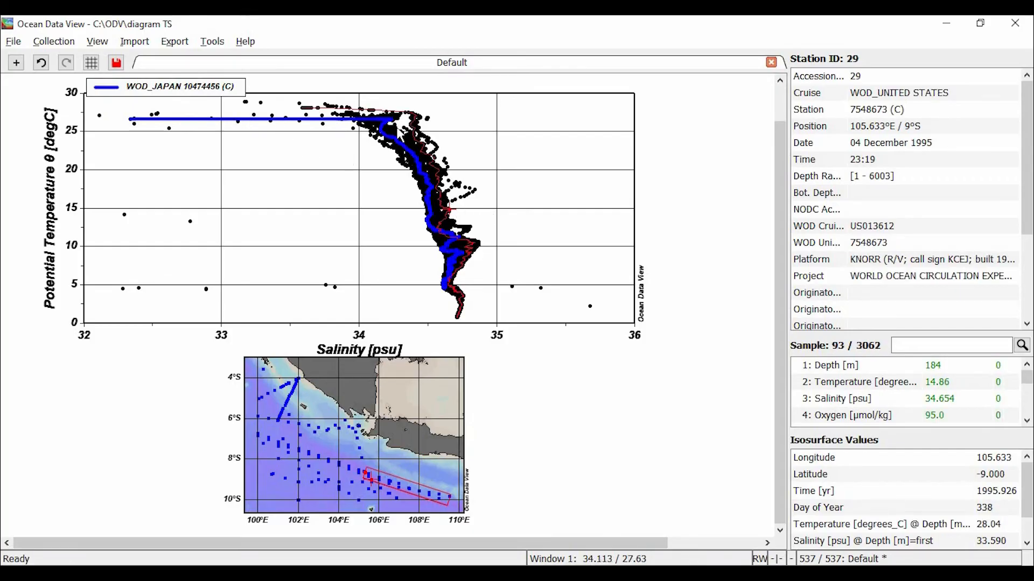
left_click(186, 99)
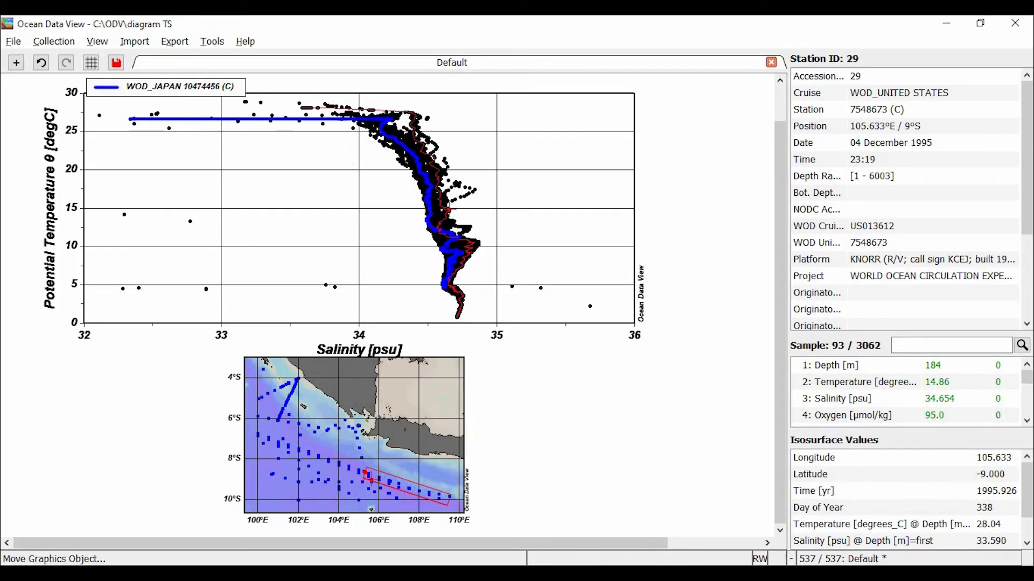
left_click(572, 375)
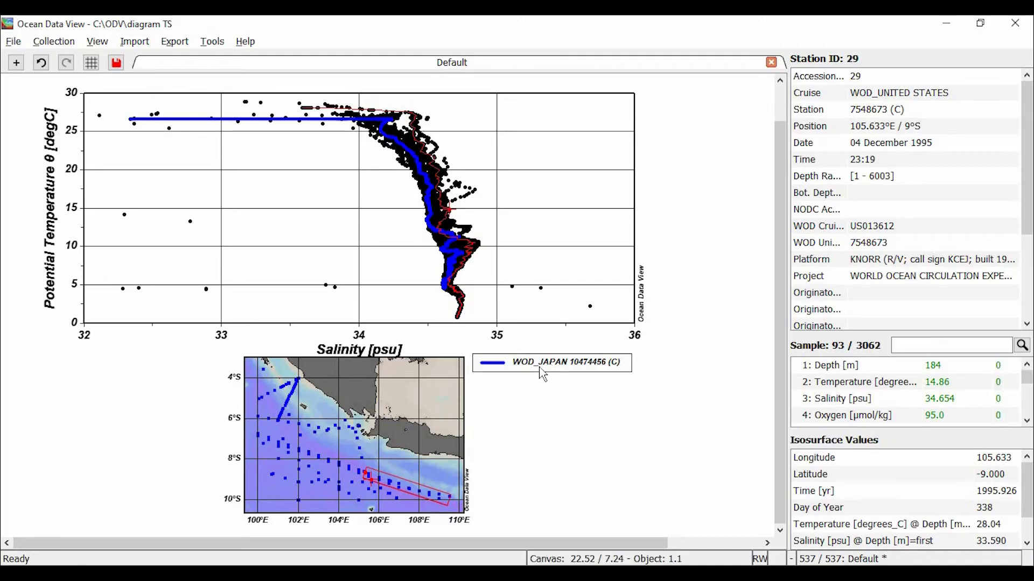
left_click(543, 371)
left_click(543, 368)
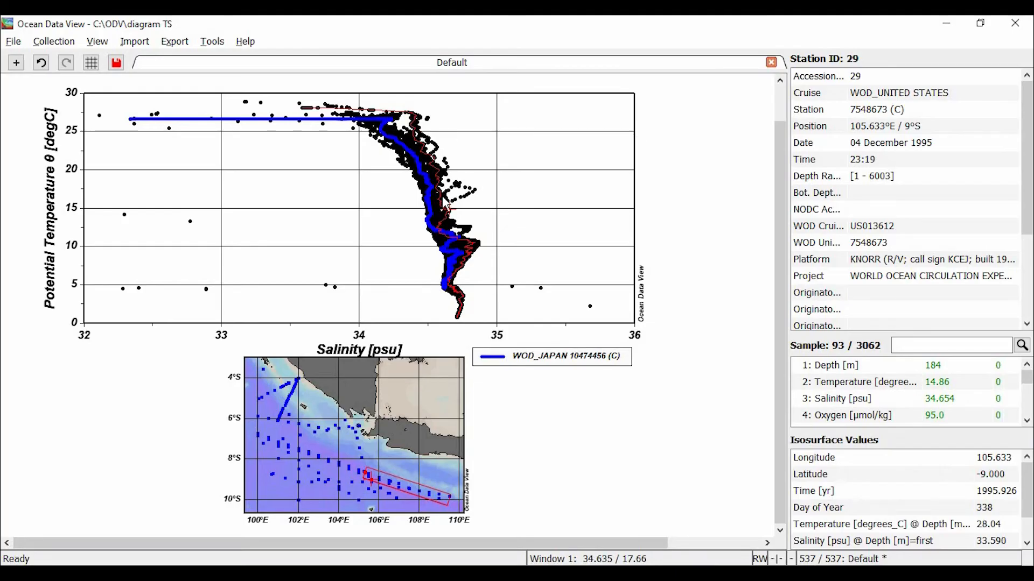
- Examine the TS curves of other stations in the section by selecting points in the plot and on the map
left_click(437, 211)
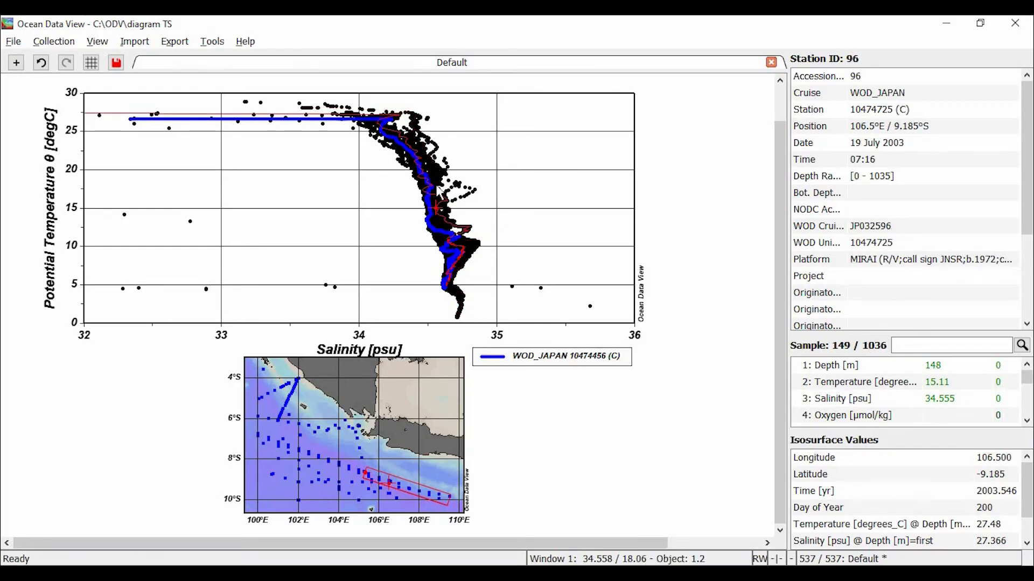
left_click(435, 184)
left_click(436, 169)
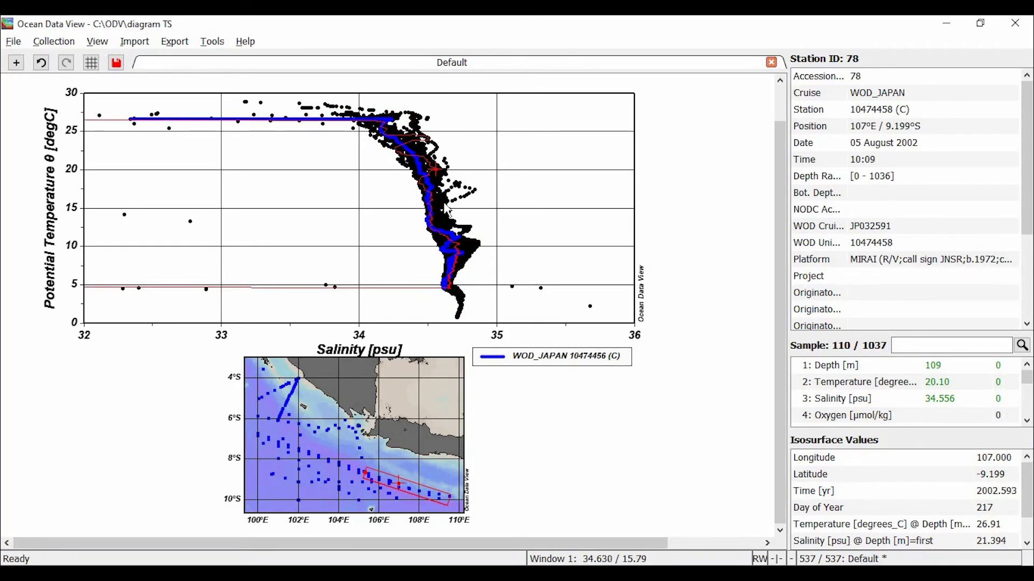
left_click(447, 210)
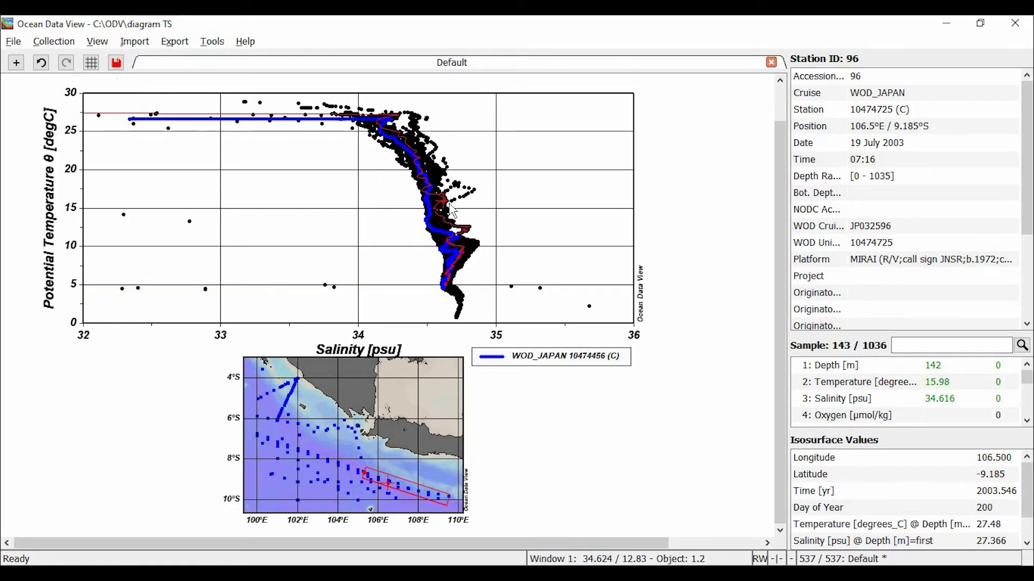
left_click(436, 183)
left_click(442, 207)
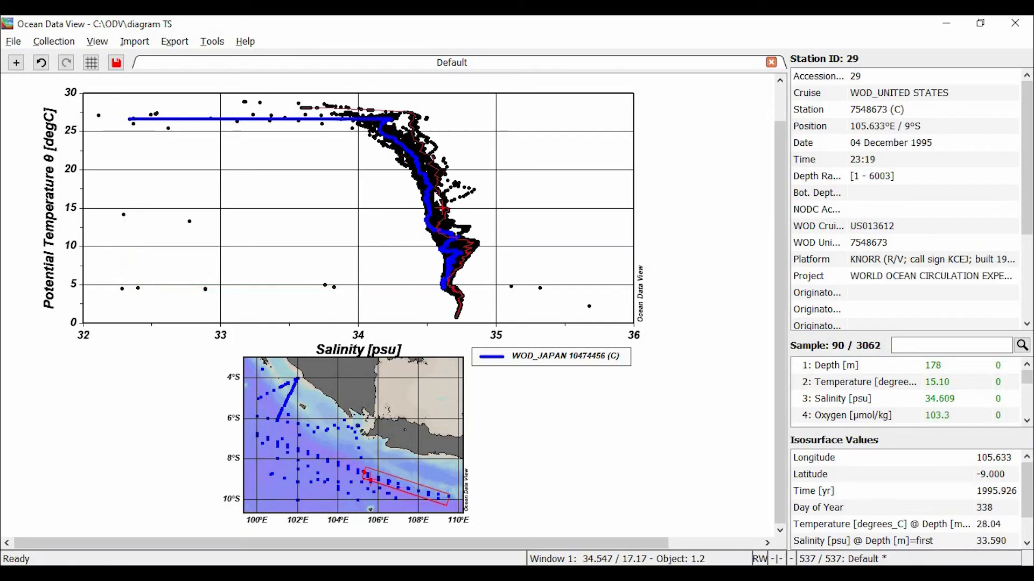
left_click(439, 497)
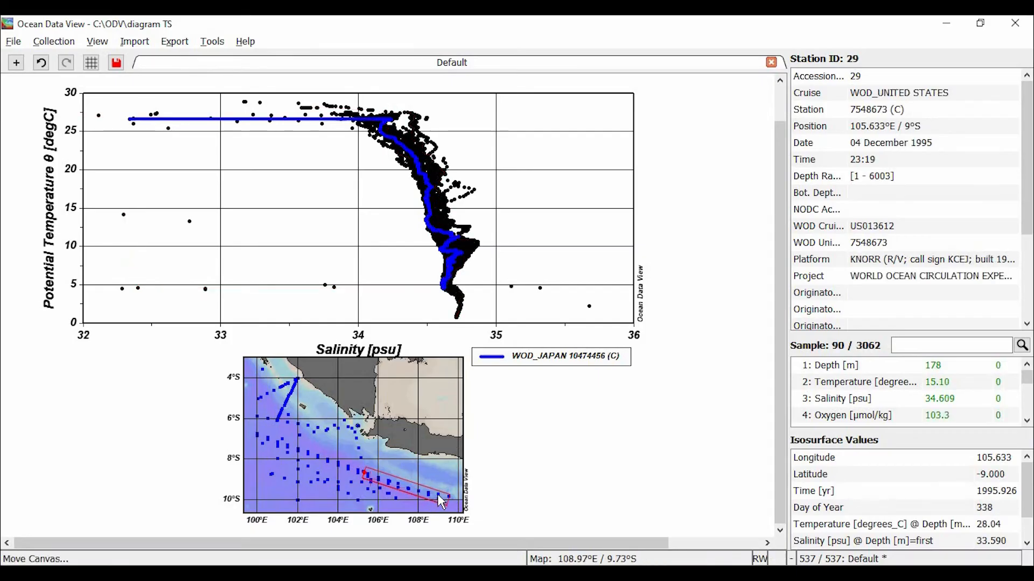
left_click(395, 483)
left_click(383, 486)
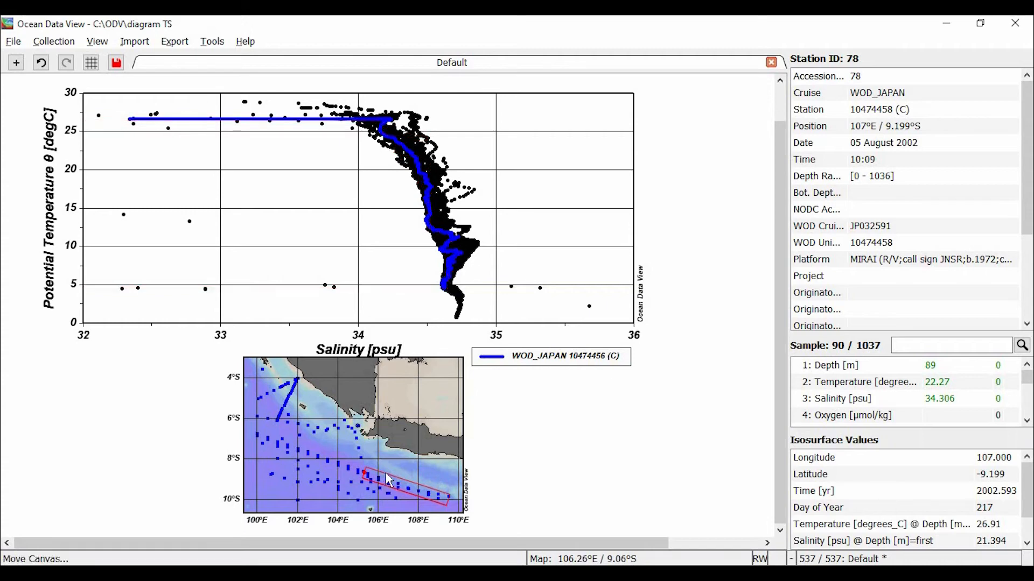
- Select WOD_UNITED STATES station 8078578 (C) in the TS plot and start adding another symbol set
left_click(441, 207)
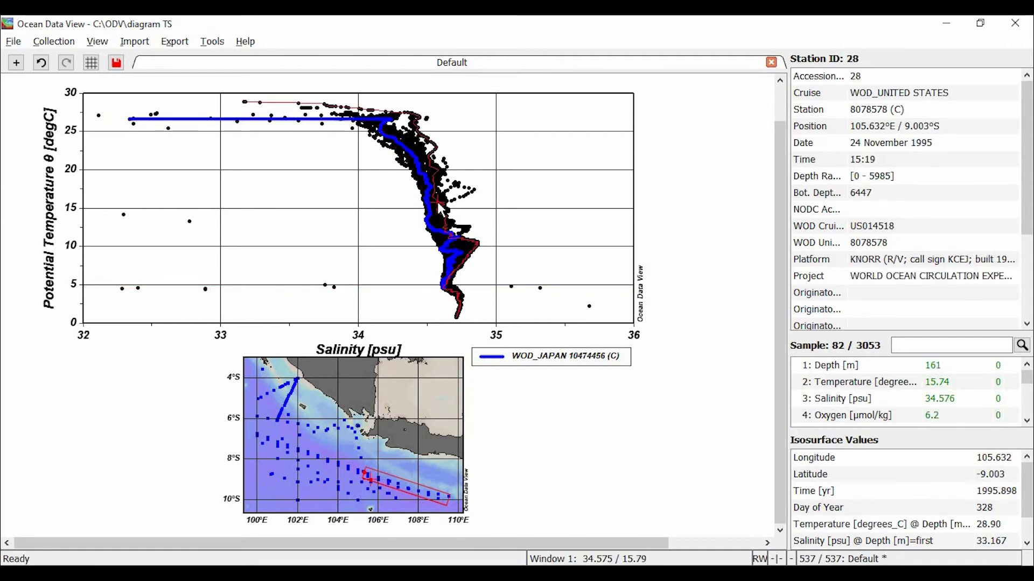
right_click(439, 203)
right_click(248, 205)
right_click(245, 200)
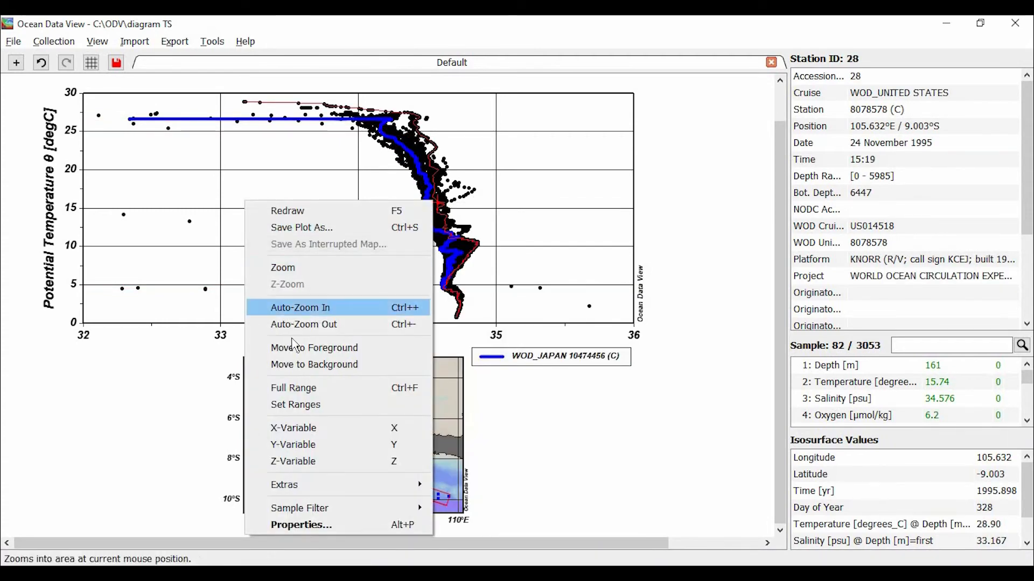
mouse_move(293, 485)
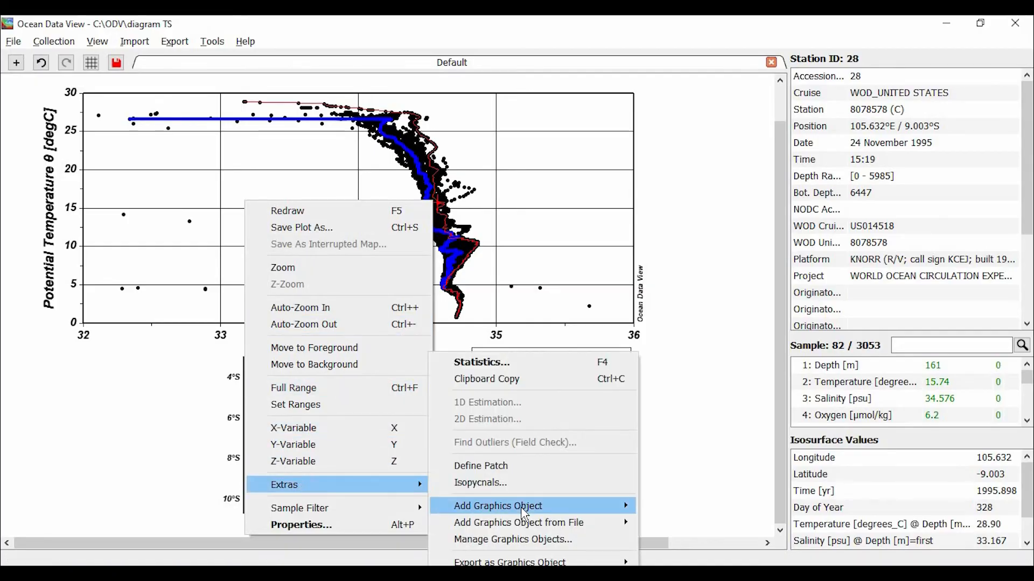
mouse_move(501, 506)
left_click(695, 521)
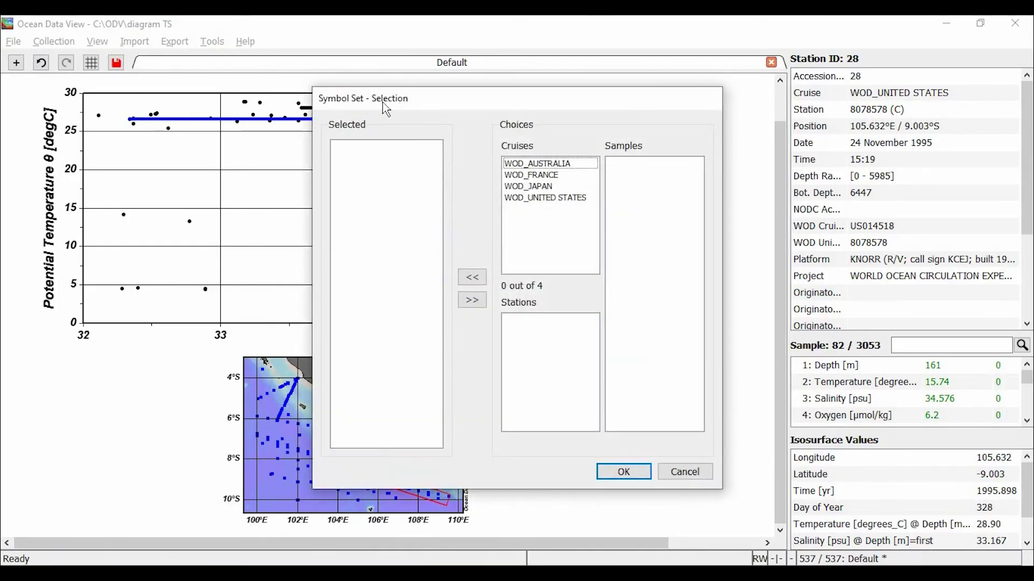
- Include all samples of WOD_UNITED STATES station 8078578 (C) in the new symbol set and confirm the selection
left_click(343, 172)
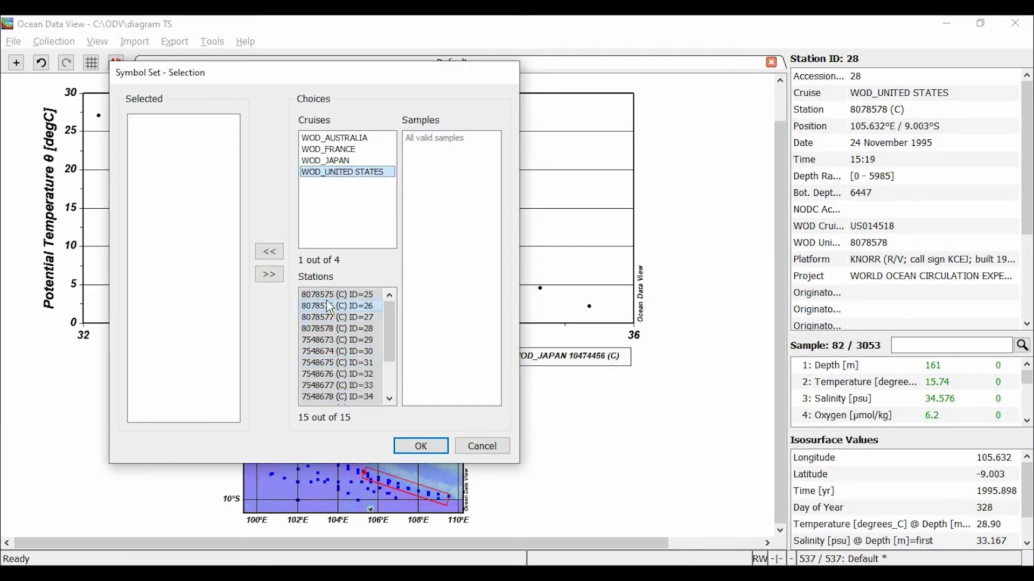
left_click(336, 329)
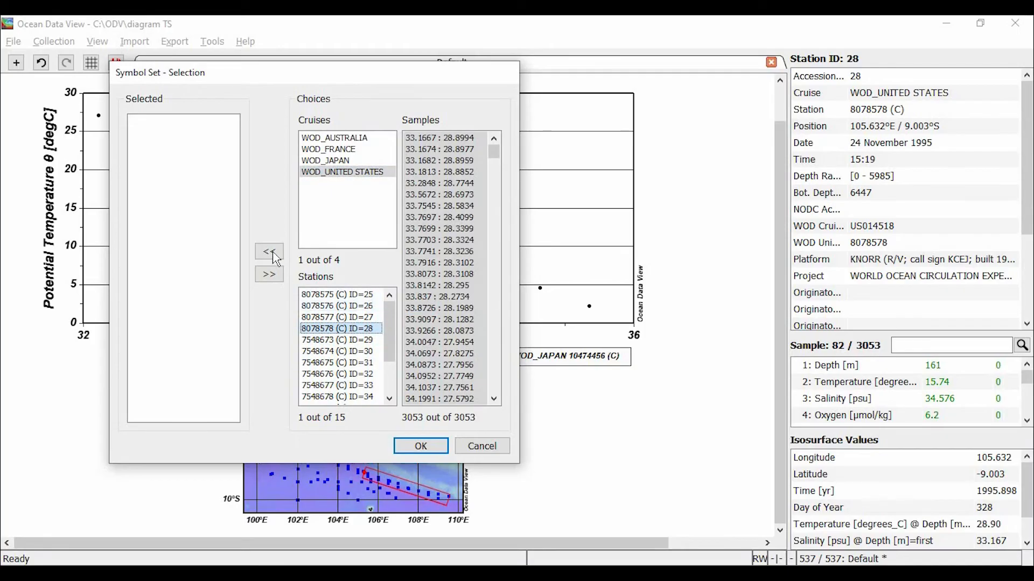
left_click(269, 252)
left_click(421, 446)
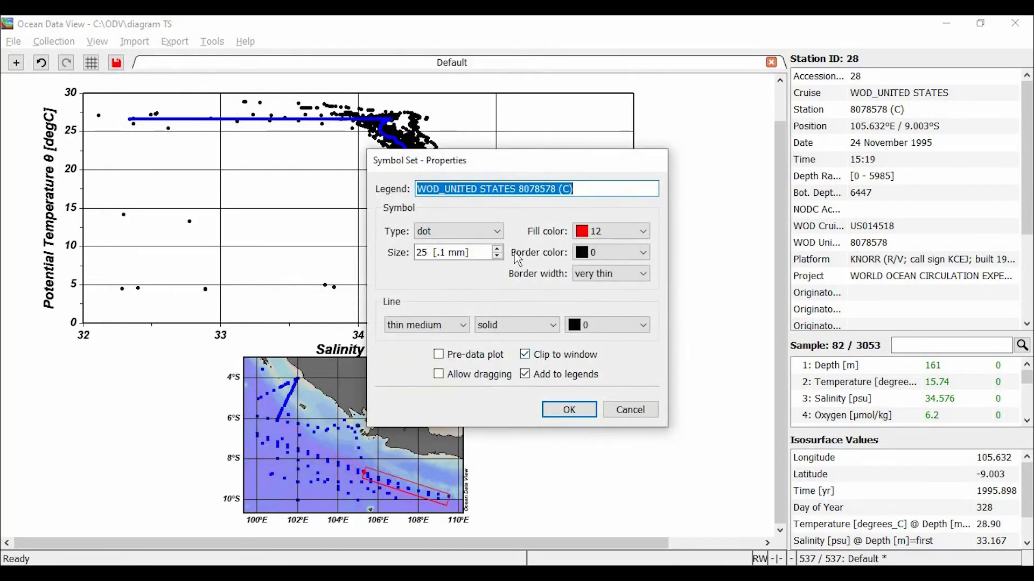
- Set the WOD_UNITED STATES symbol set's fill color and border width to (none)
left_click(610, 231)
left_click(590, 245)
left_click(611, 274)
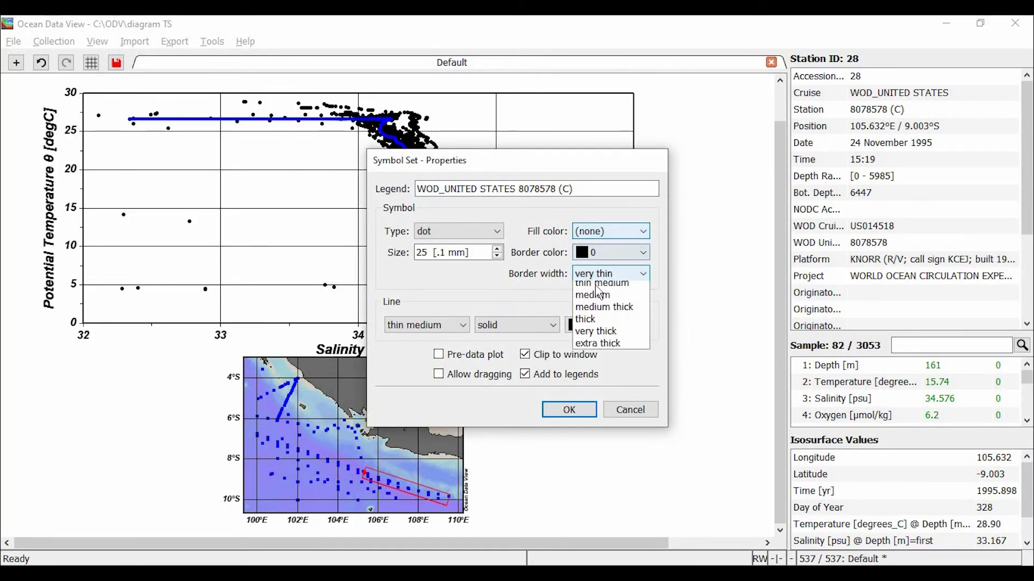
left_click(592, 286)
- Keep the WOD_UNITED STATES symbol set's line solid, color it red (4), and apply the symbol set to the TS plot
left_click(515, 328)
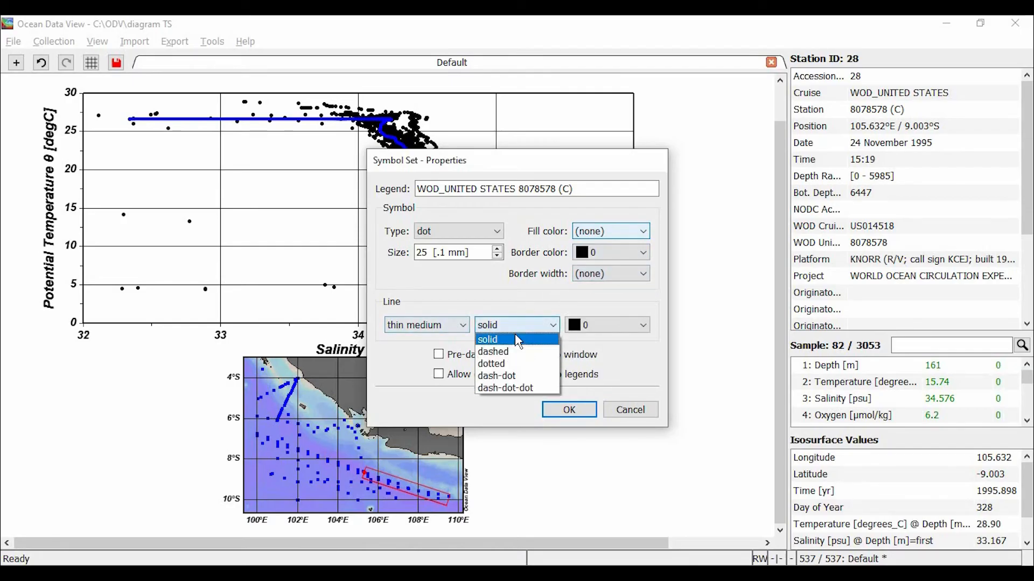
left_click(517, 334)
left_click(591, 331)
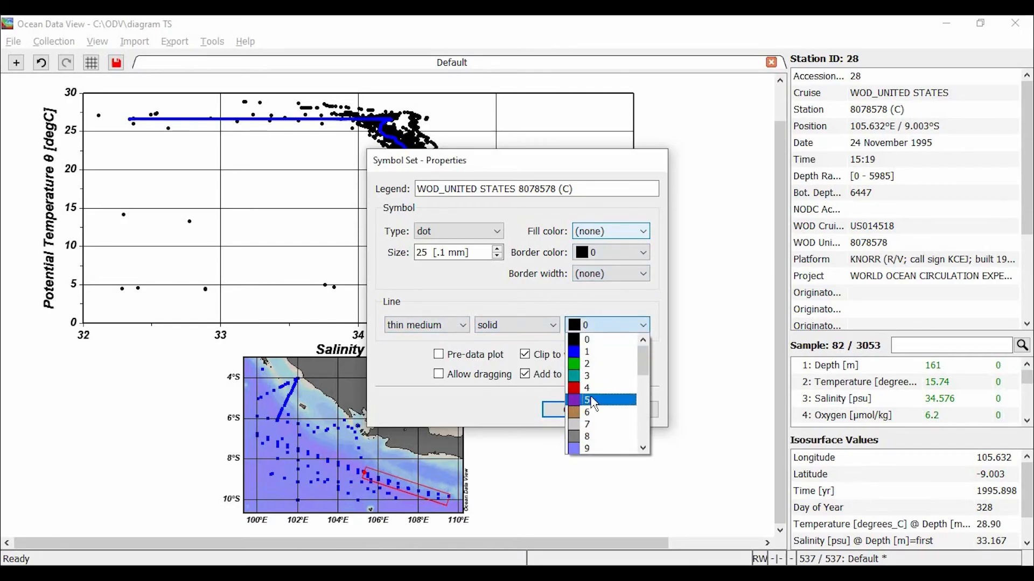
left_click(591, 390)
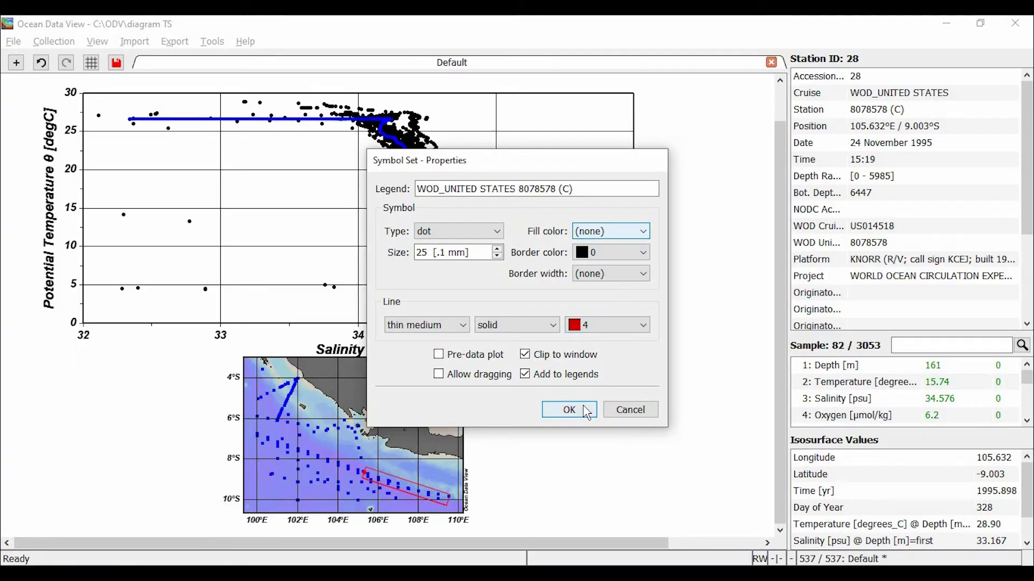
left_click(569, 410)
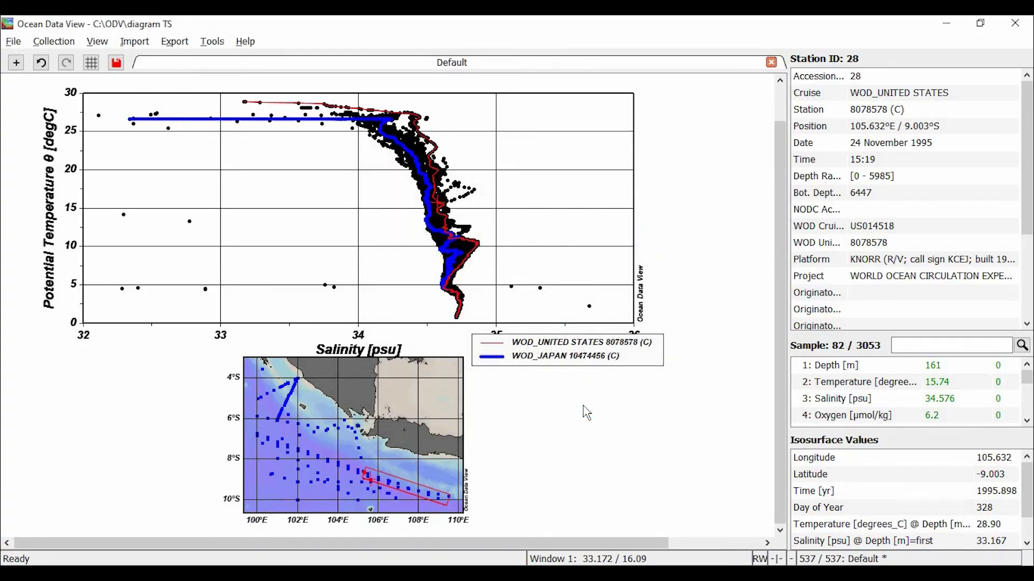
- Move the two-station legend clear of the TS plot's lower edge, into the blank area beside the map
left_click(447, 320)
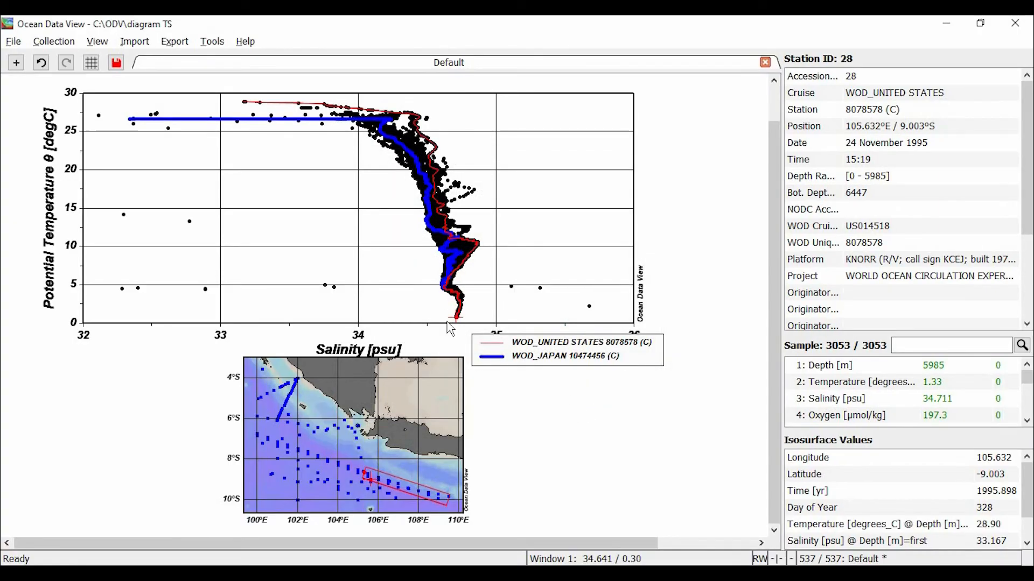
left_click(522, 363)
left_click_drag(526, 391, 526, 392)
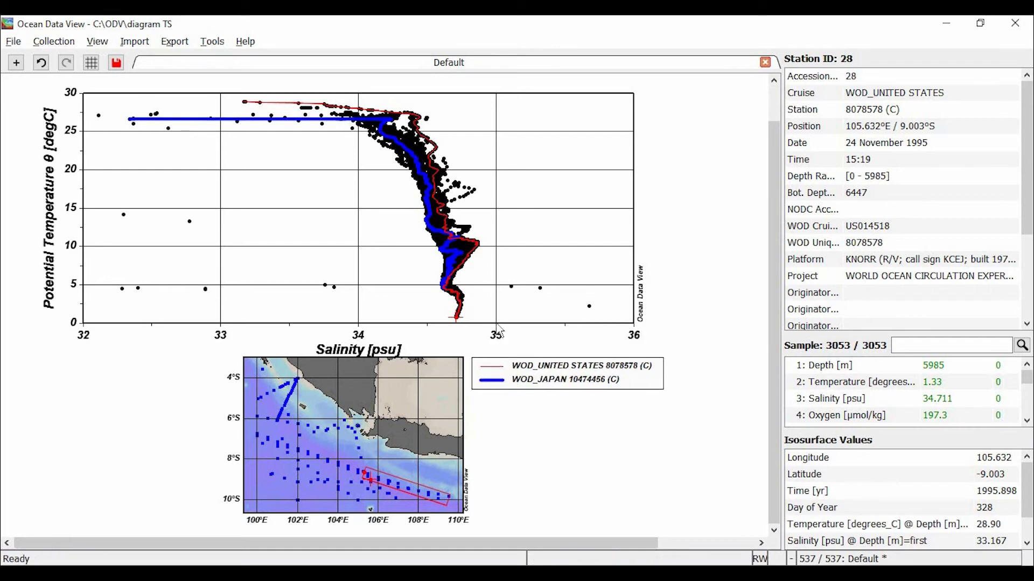
right_click(530, 397)
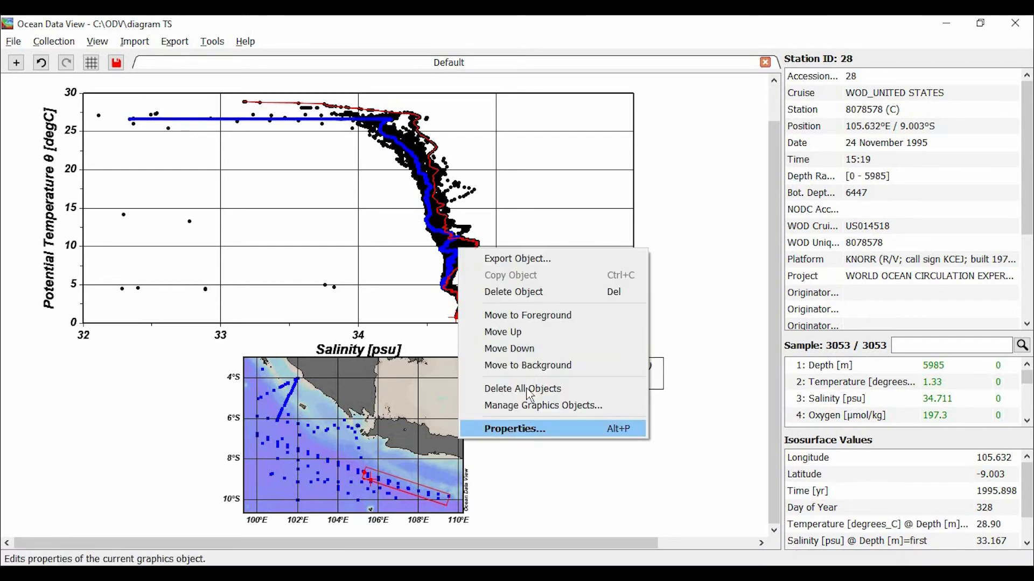
right_click(404, 253)
mouse_move(477, 535)
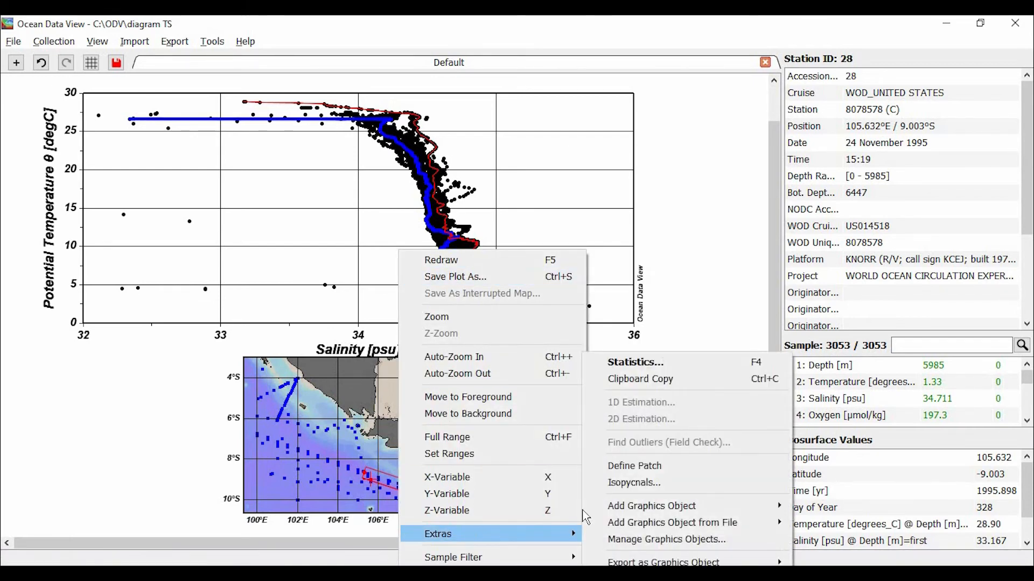
left_click(638, 539)
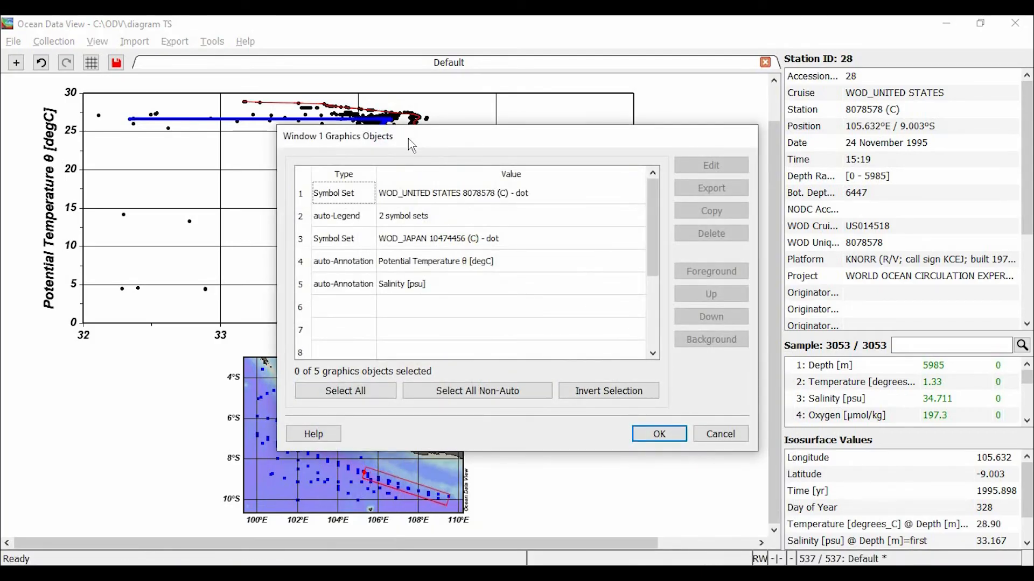
left_click_drag(412, 145, 190, 124)
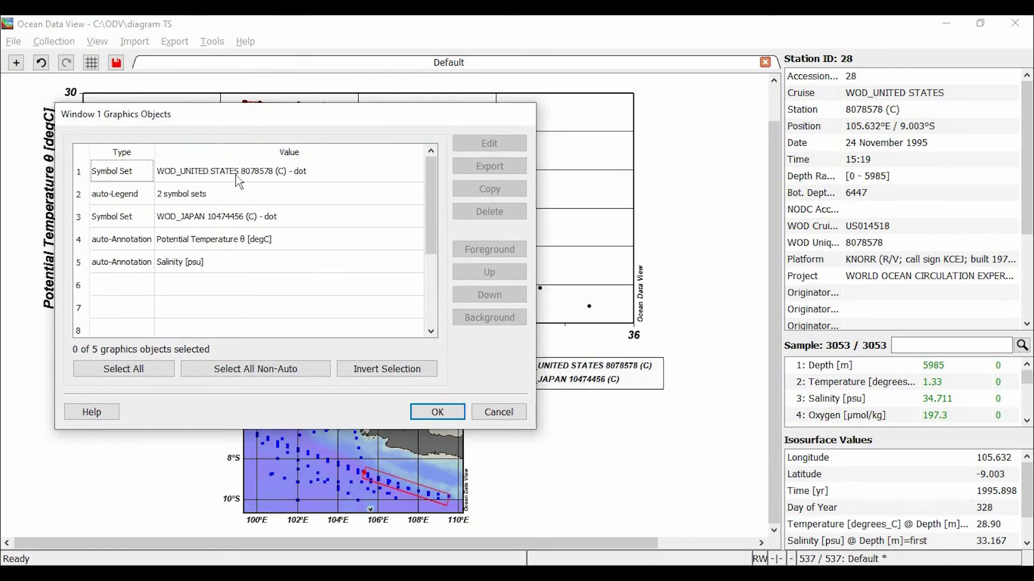
left_click(239, 182)
left_click(491, 145)
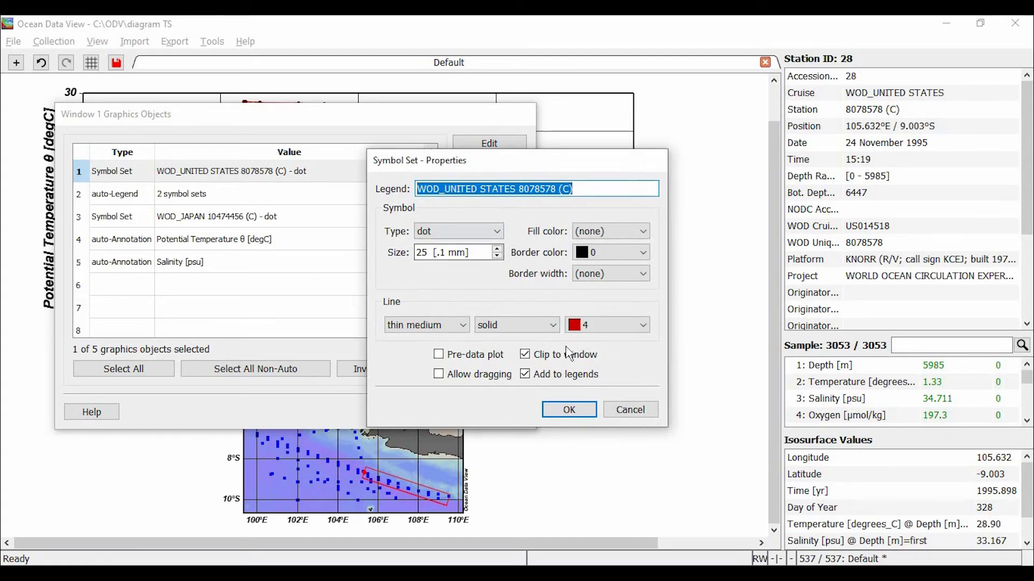
left_click_drag(507, 162, 536, 297)
left_click_drag(524, 235, 458, 217)
left_click(594, 472)
key("Return")
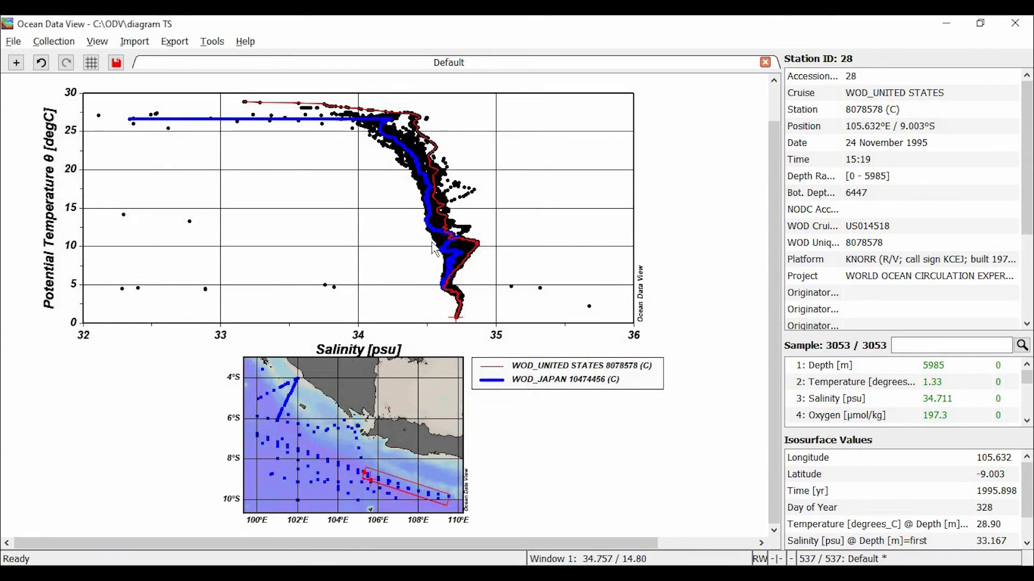
- Change the WOD_UNITED STATES 8078578 (C) symbol set's line width to medium thick through the TS plot's graphics objects
right_click(289, 215)
right_click(251, 194)
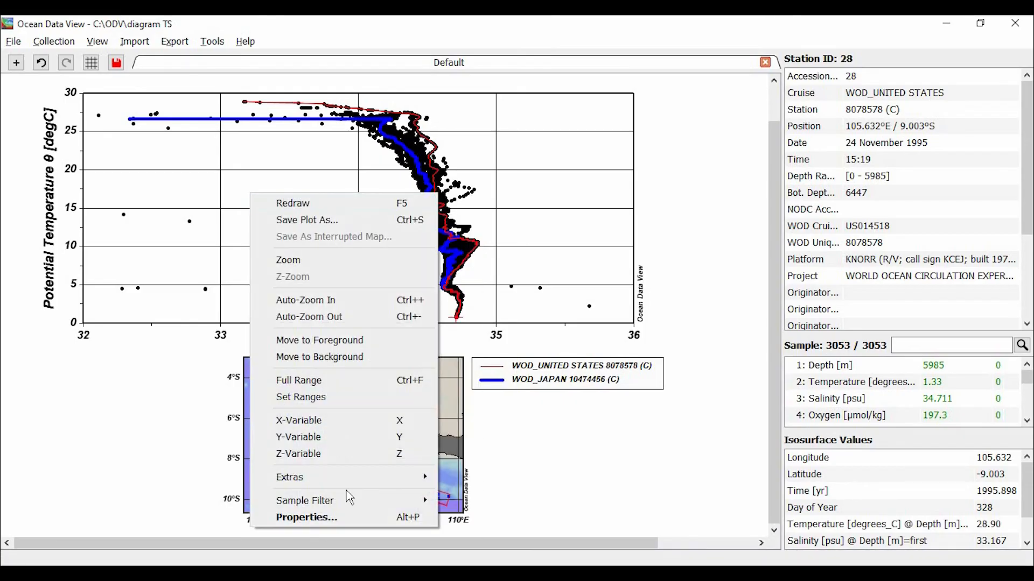
mouse_move(342, 478)
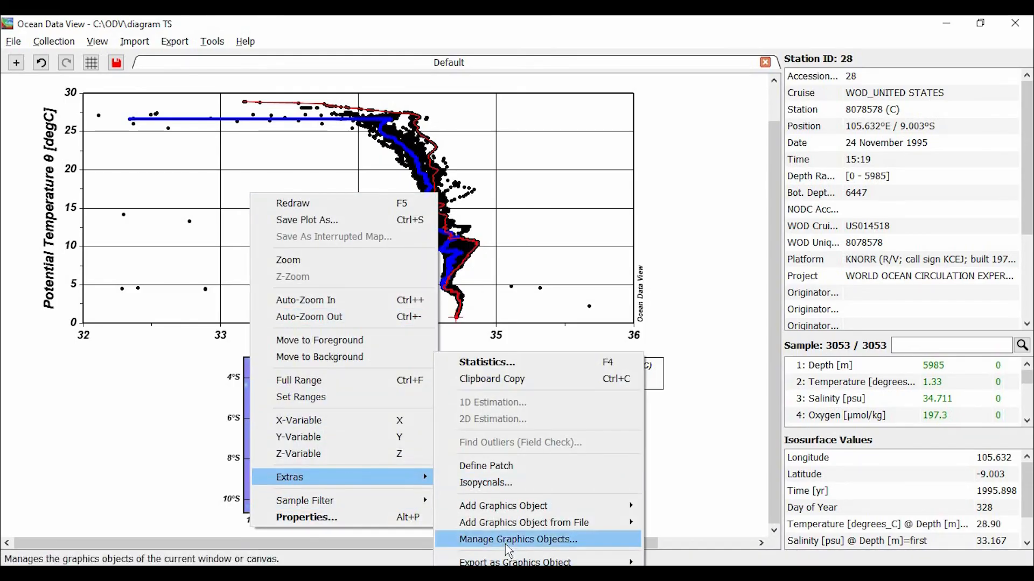
left_click(511, 540)
left_click_drag(399, 143, 245, 130)
left_click(306, 187)
left_click(546, 156)
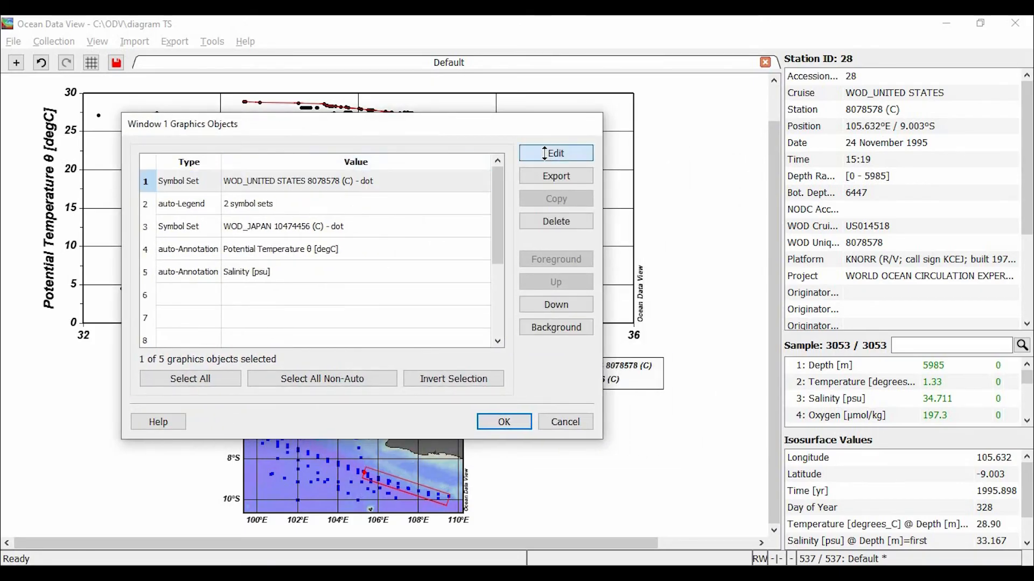
left_click(447, 325)
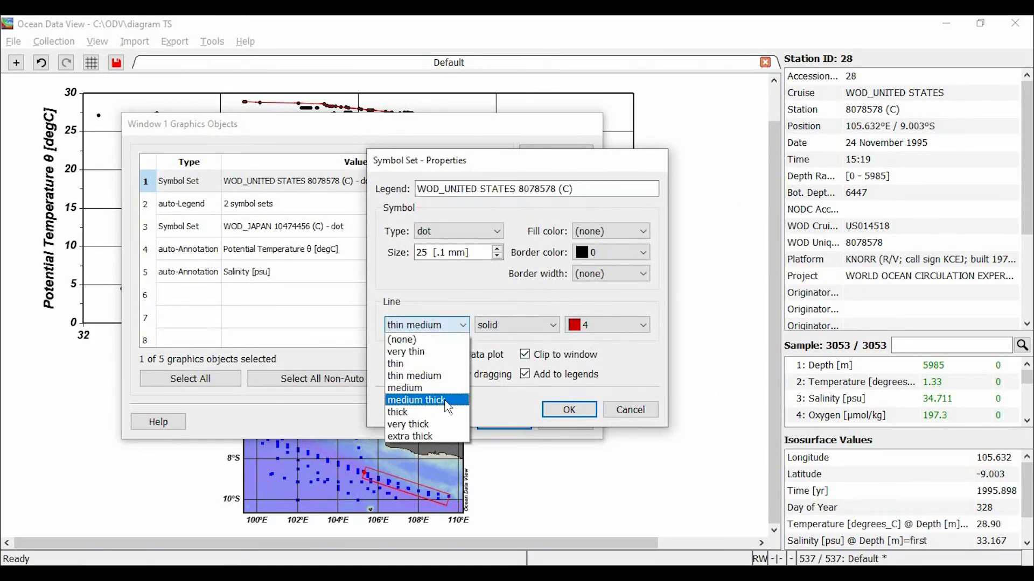
left_click(437, 402)
left_click(566, 409)
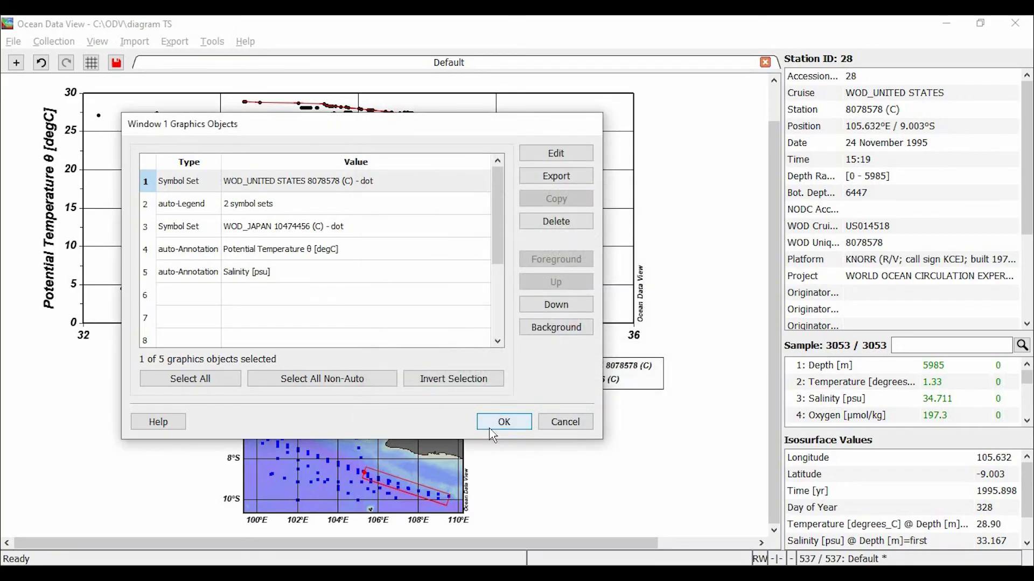
left_click(503, 422)
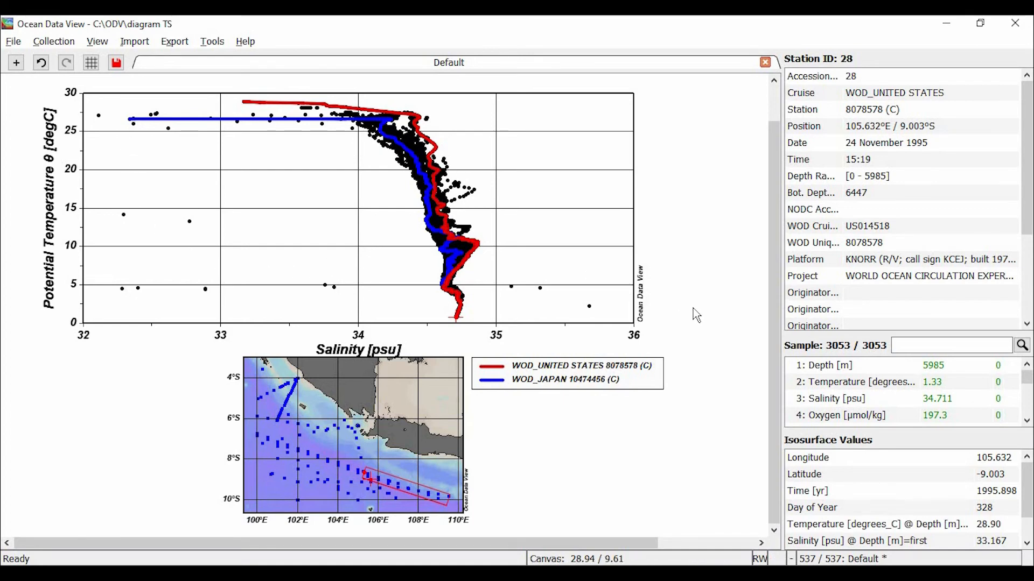
- Move the legend into the TS plot's empty low-salinity area, between about 10 and 15 degC
left_click(549, 378)
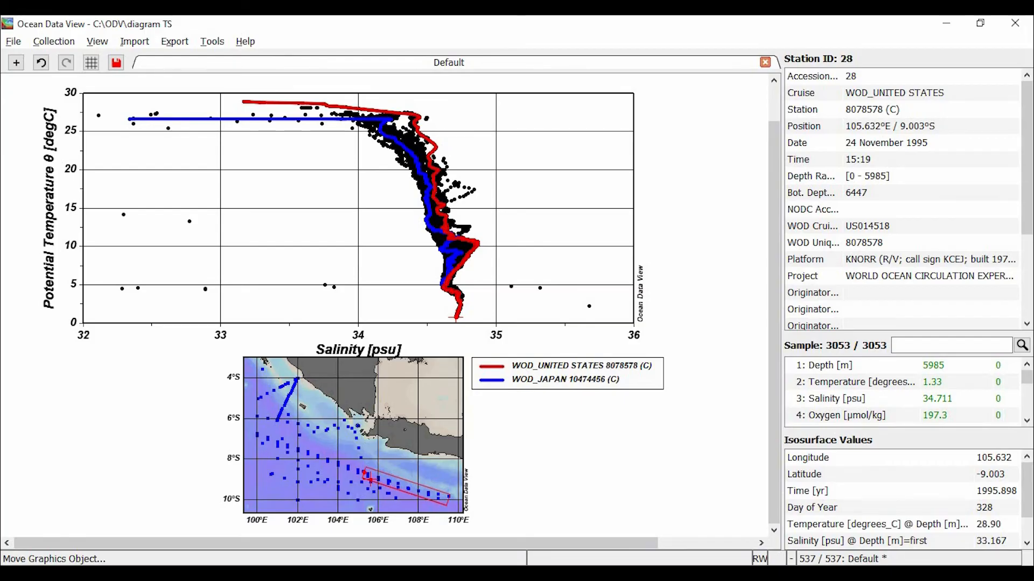
left_click_drag(548, 375, 180, 222)
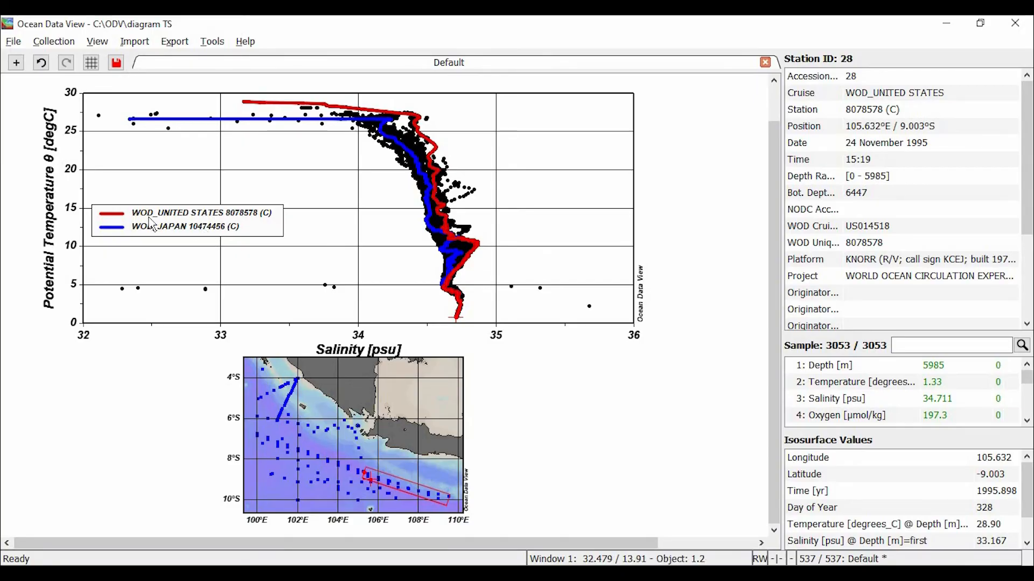
left_click_drag(151, 224, 151, 220)
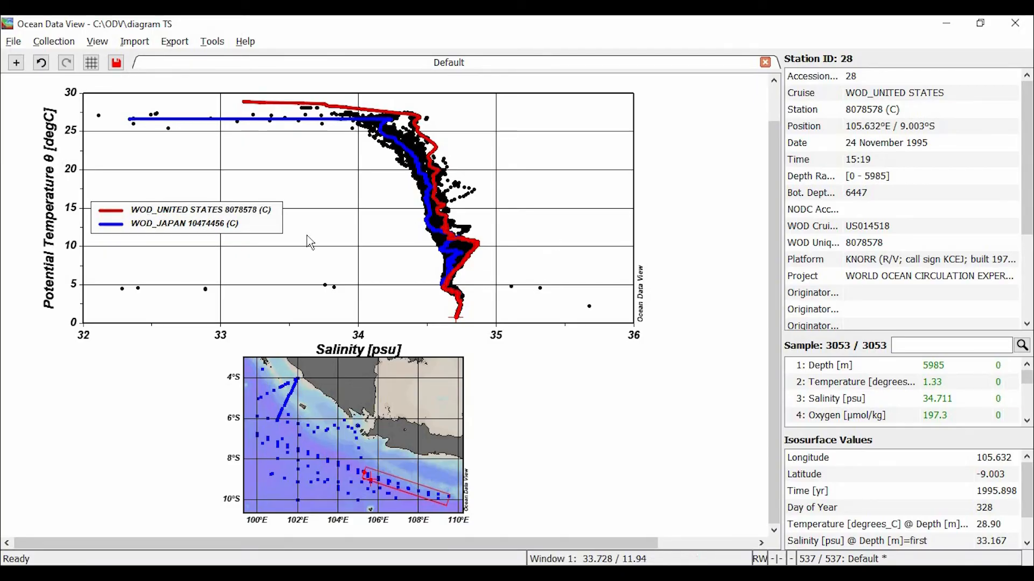
- Set the TS plot's salinity axis maximum to 35
right_click(323, 227)
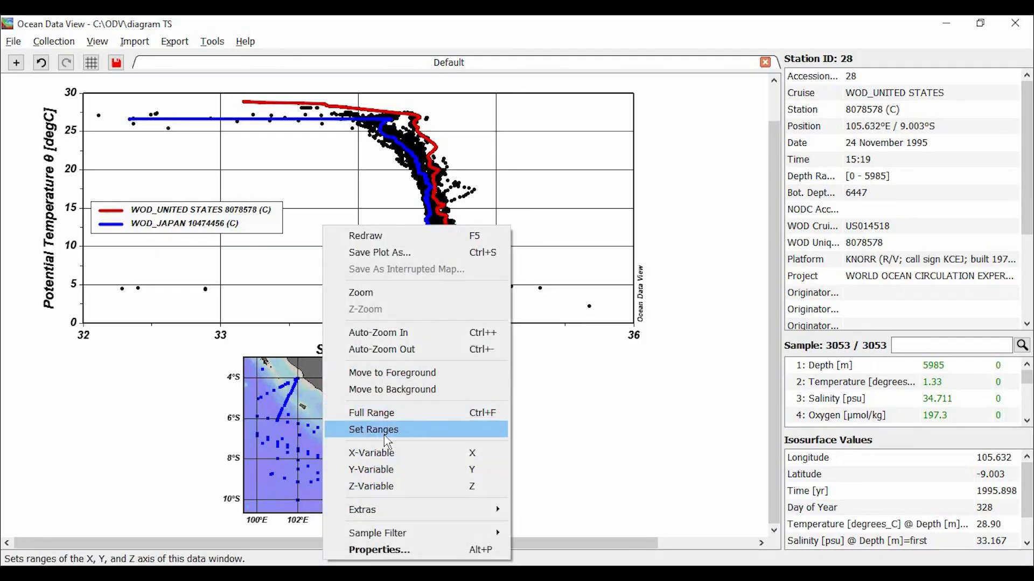
left_click(457, 430)
left_click_drag(491, 124, 710, 96)
double_click(684, 161)
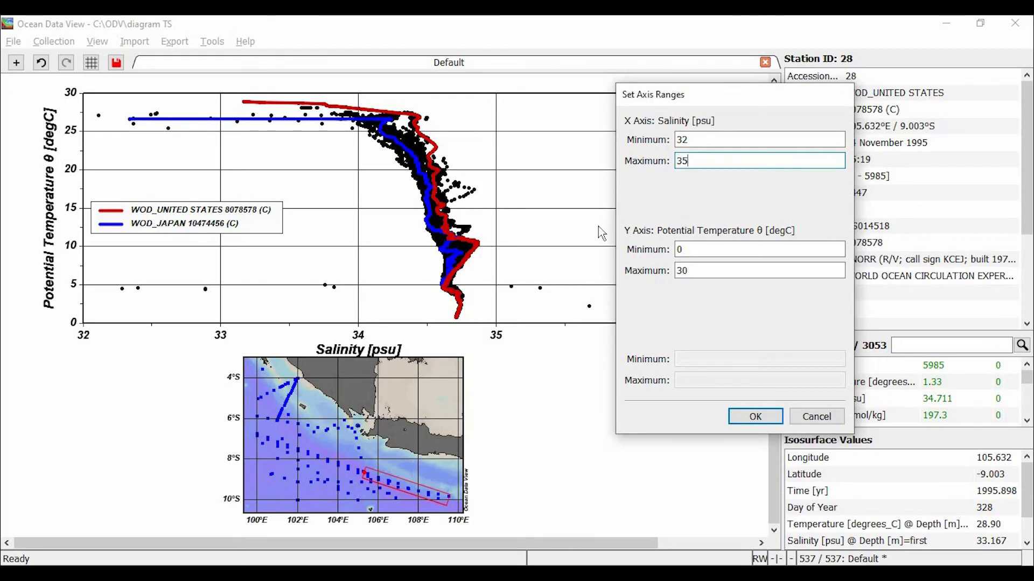
type("35")
left_click(750, 416)
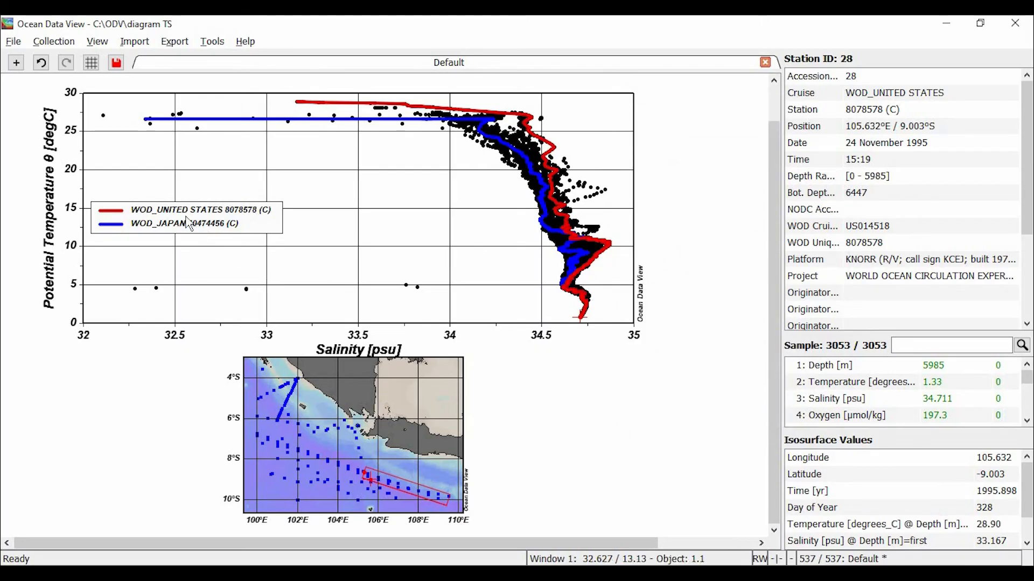
- Save the whole canvas to C:\ODV as a JPEG image named "diagram TS"
right_click(527, 402)
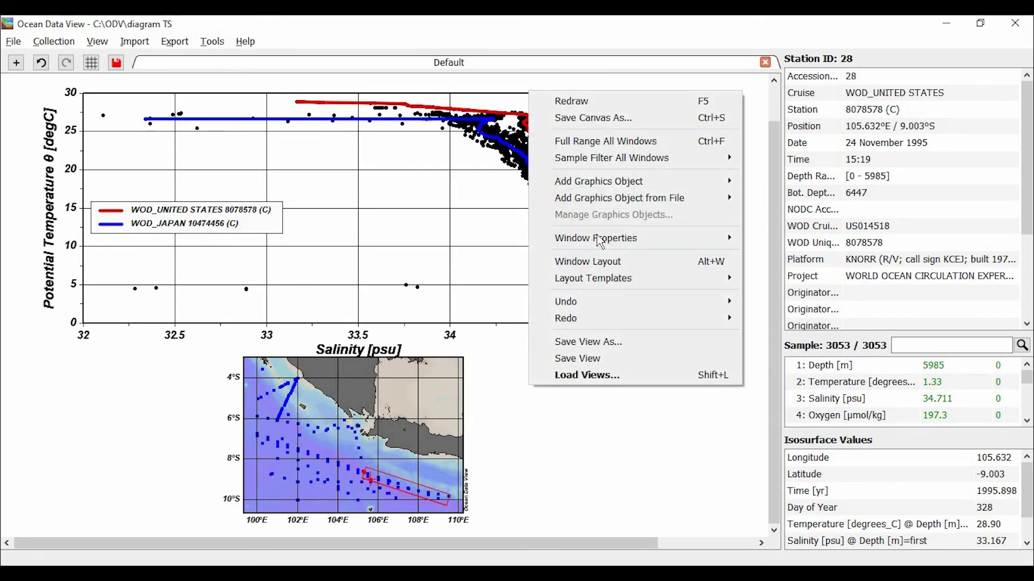
left_click(588, 118)
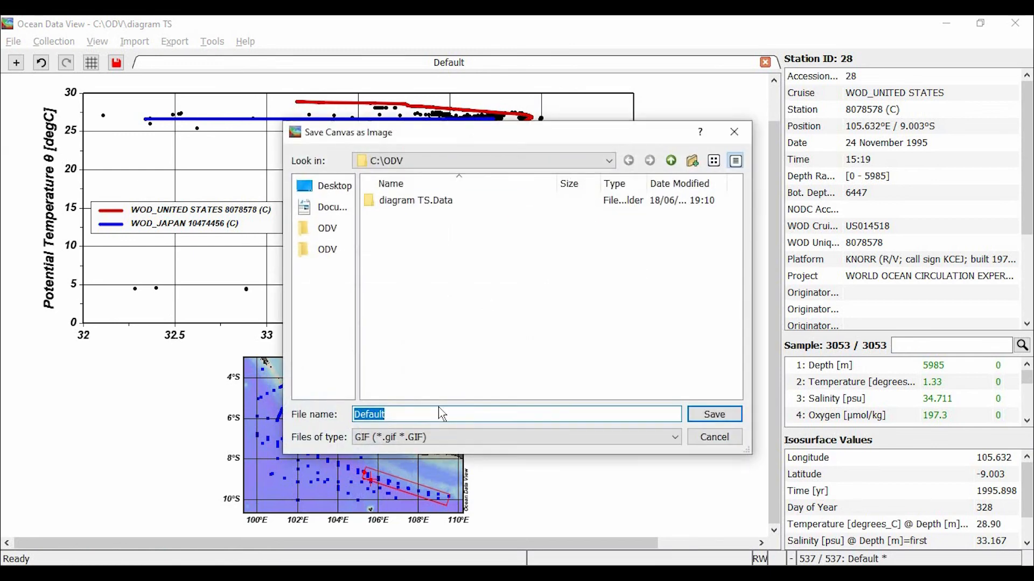
type("diag")
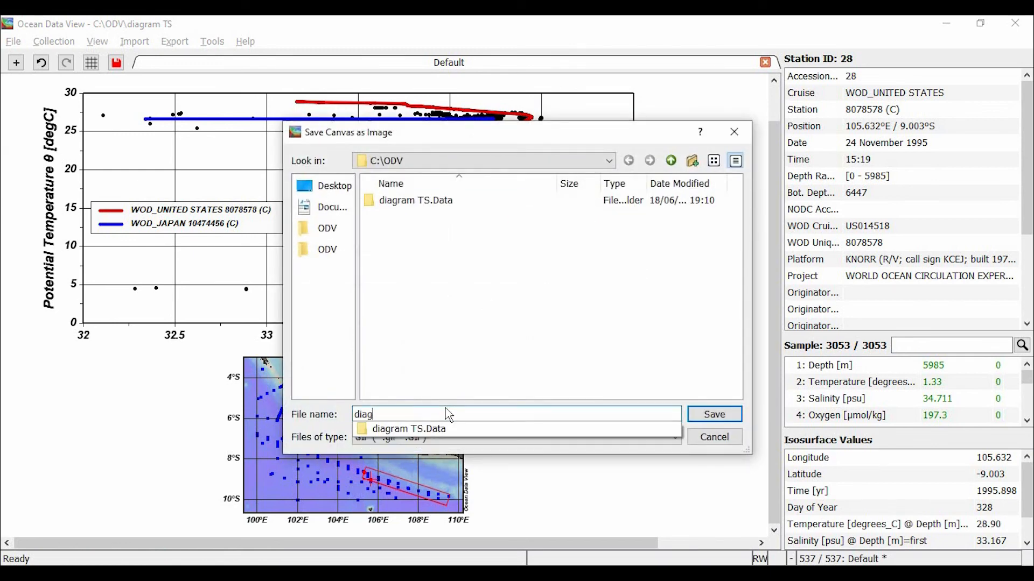
type("ram TS")
left_click(438, 437)
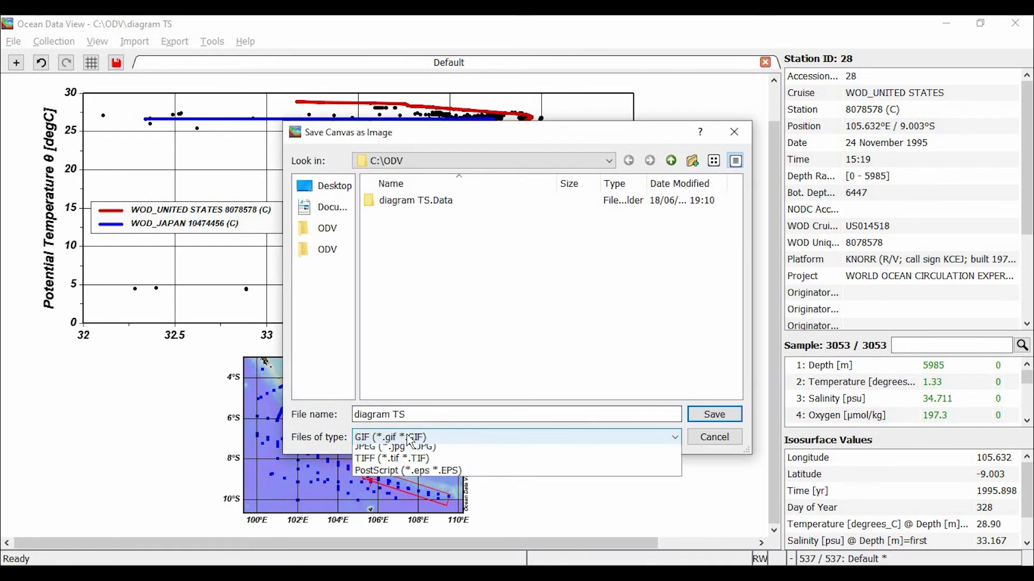
left_click(431, 469)
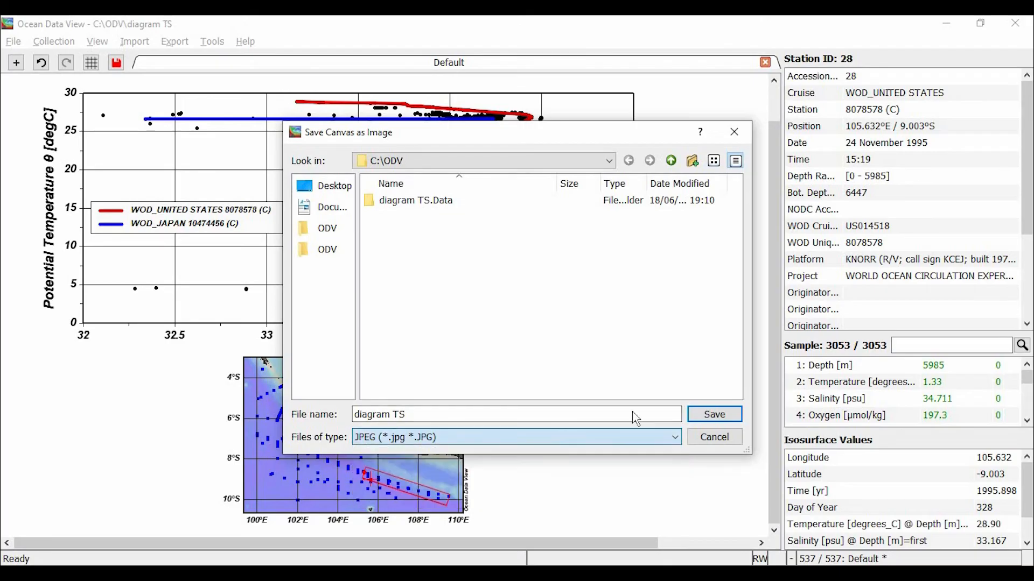
left_click(701, 421)
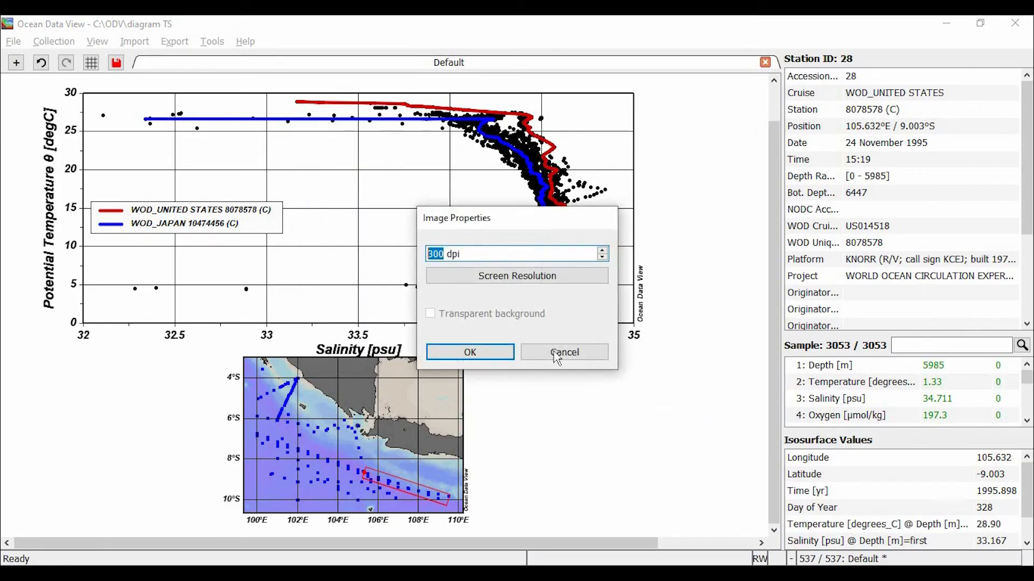
- Set the exported image's resolution to 499 dpi and finish writing the file
left_click_drag(462, 257, 405, 261)
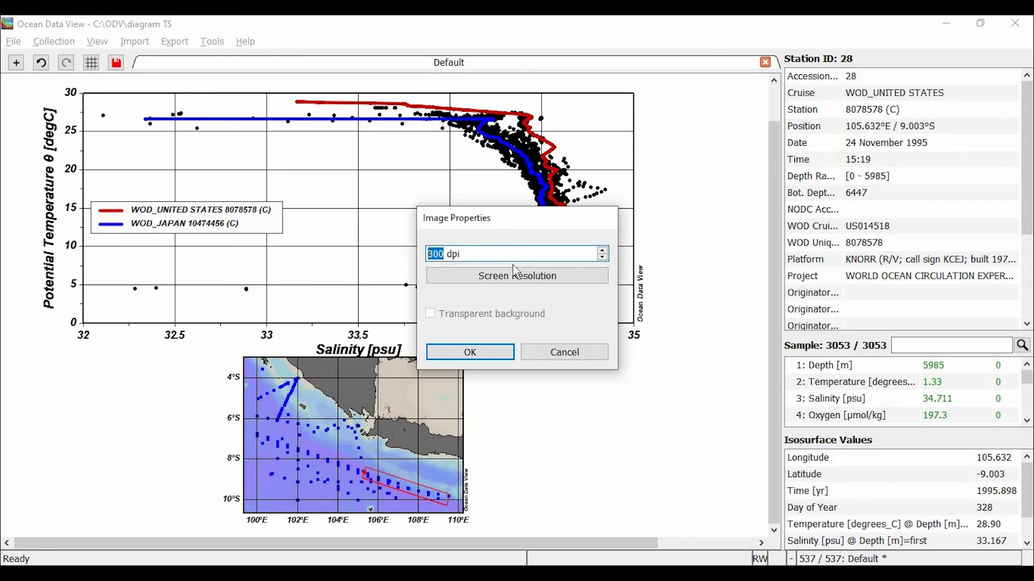
type("499")
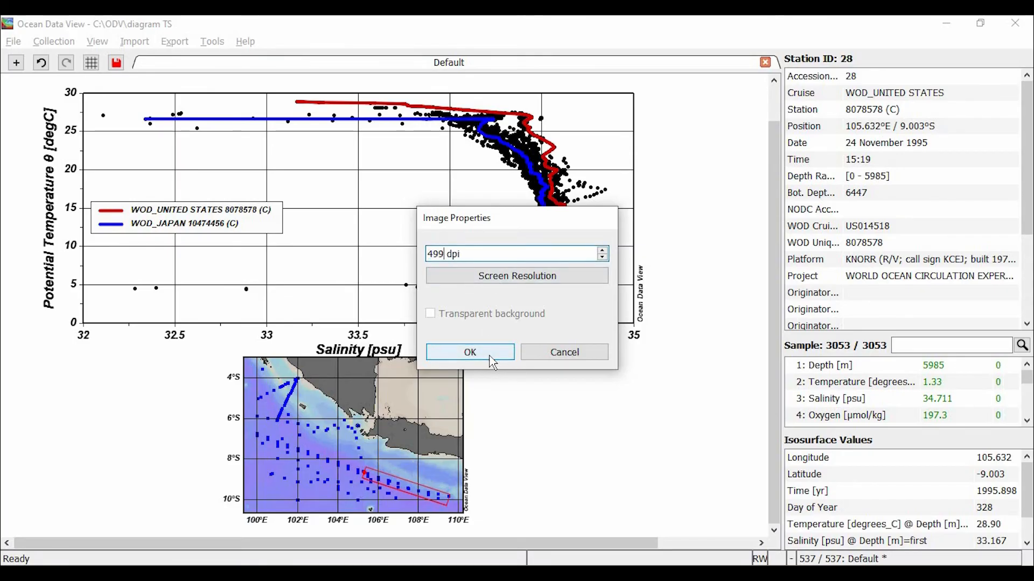
left_click(490, 357)
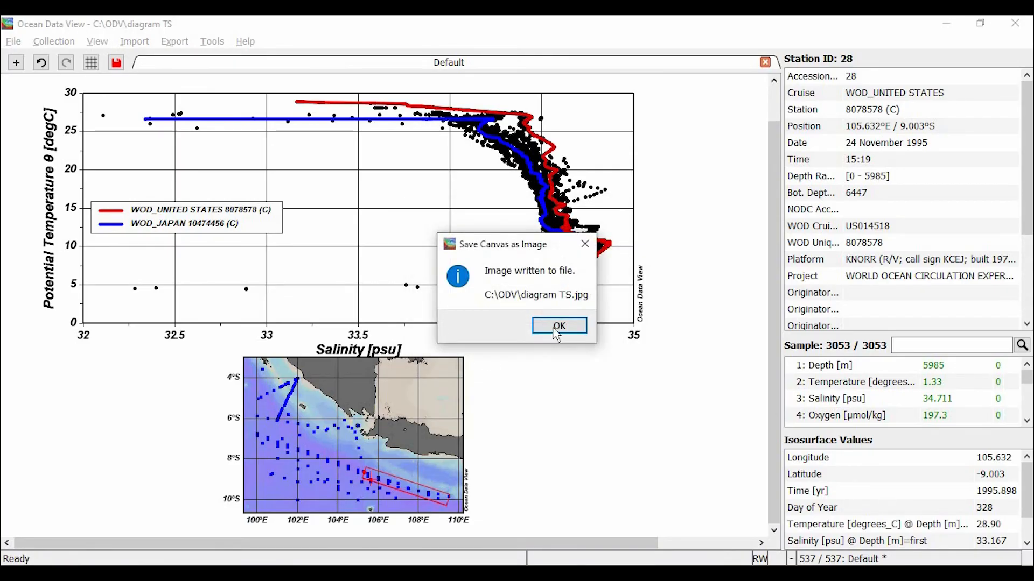
left_click(559, 326)
- Switch to the ODV folder in File Explorer and open the exported diagram TS JPG image
mouse_move(351, 577)
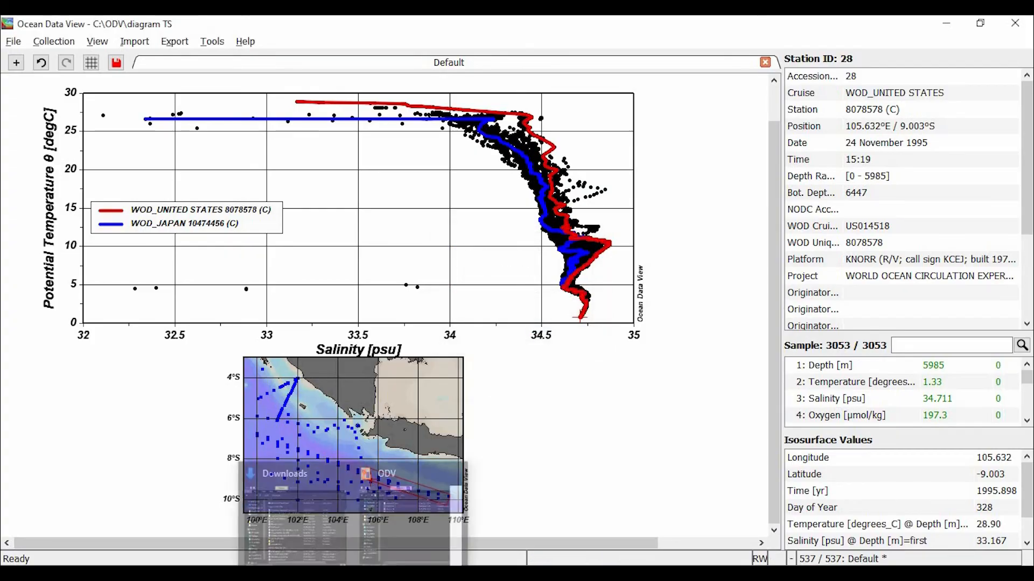
left_click(379, 535)
left_click(685, 180)
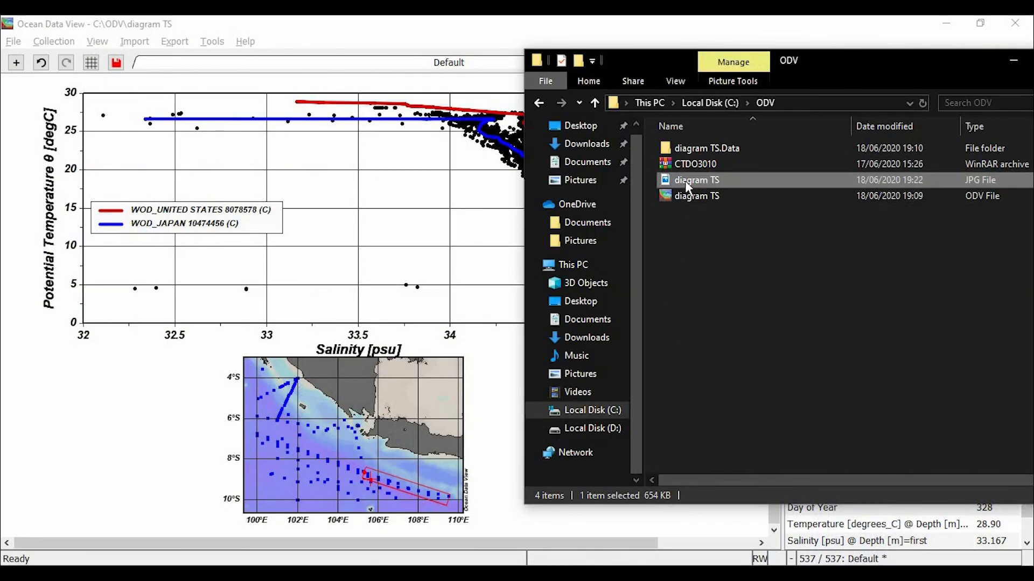
double_click(685, 180)
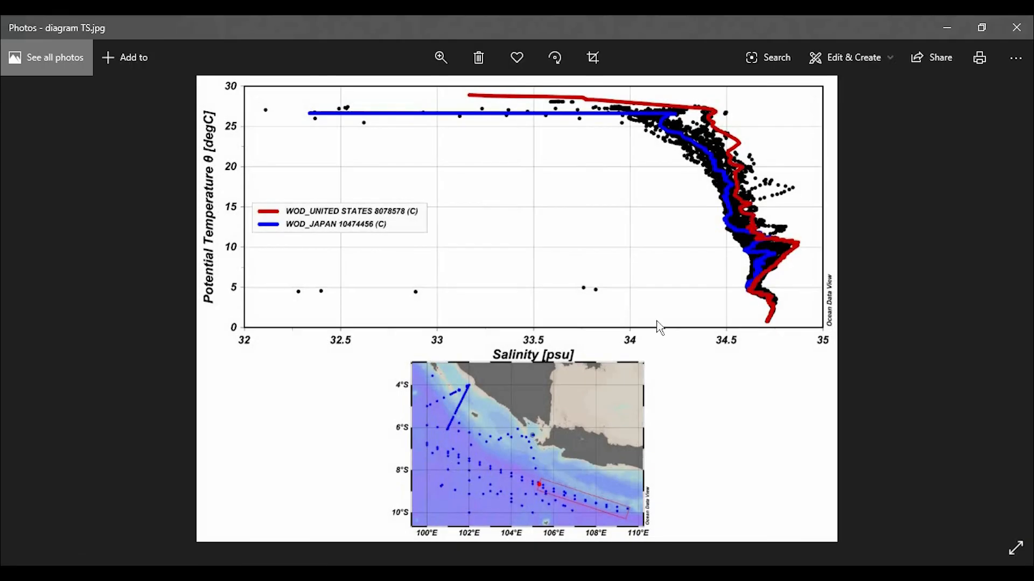
- Examine the exported image's station lines, legend and salinity axis up close, and return to Ocean Data View
scroll(564, 289, "up", 3)
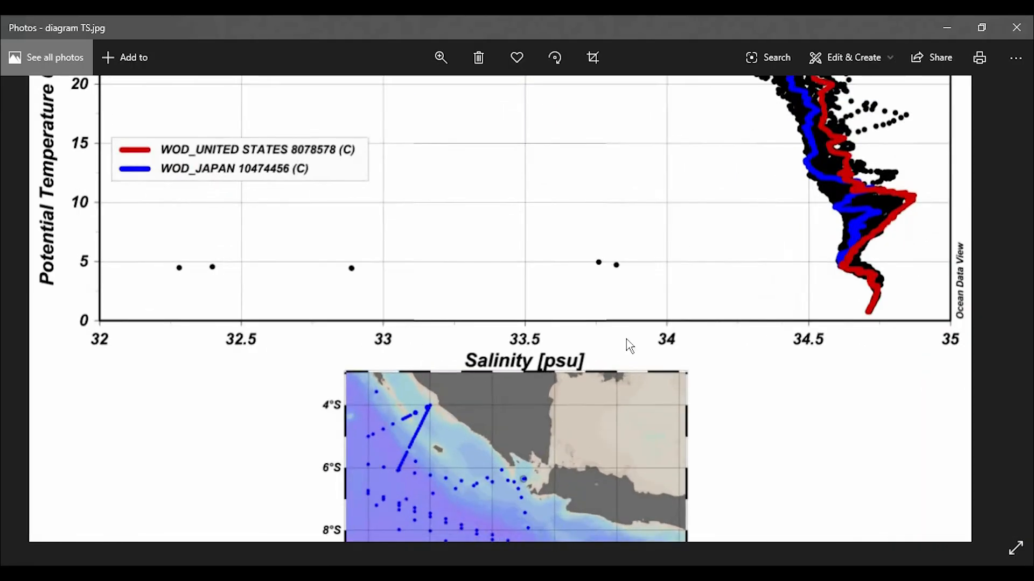
scroll(842, 322, "up", 5)
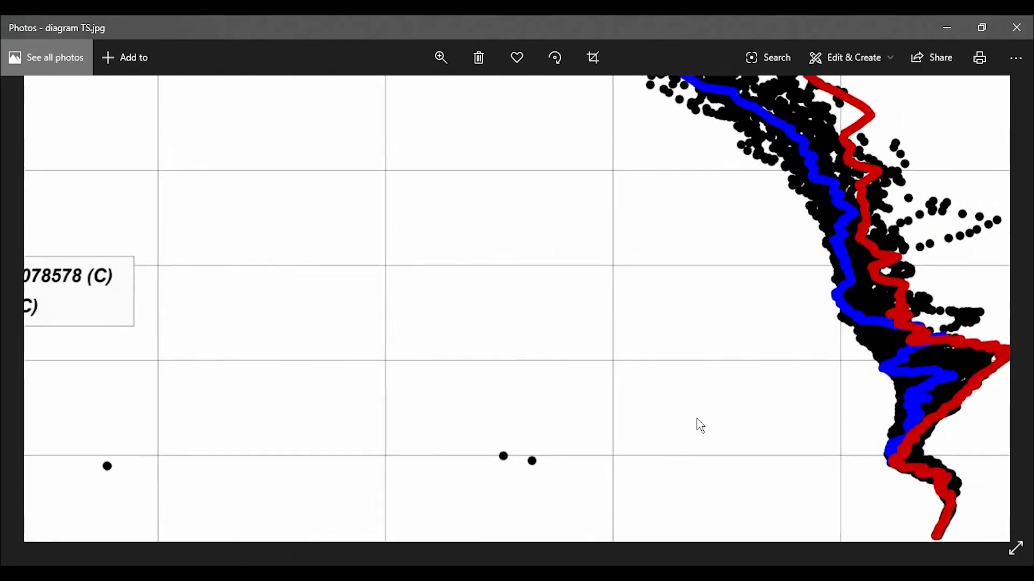
scroll(664, 363, "down", 5)
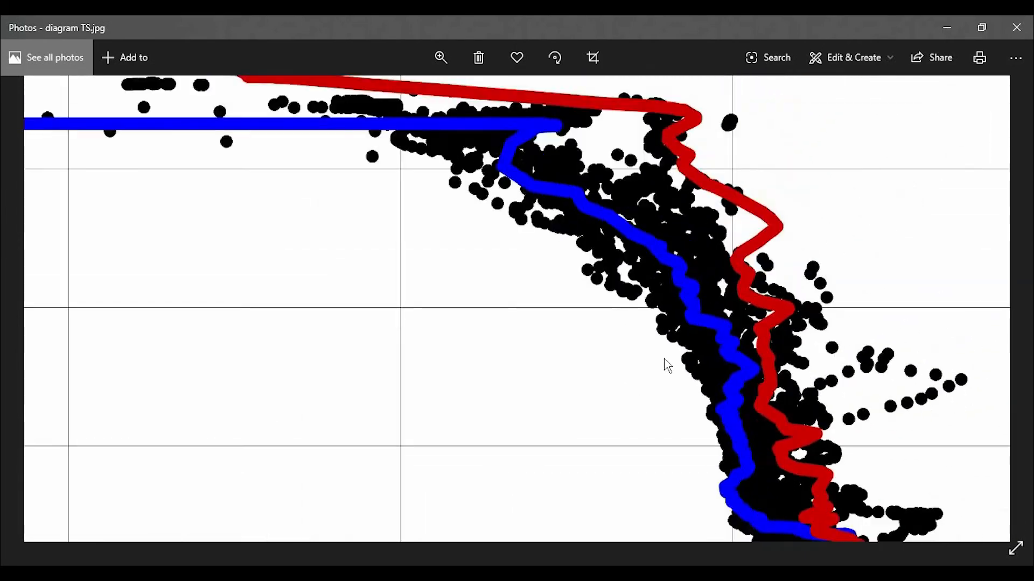
scroll(664, 398, "up", 2)
scroll(573, 325, "down", 3)
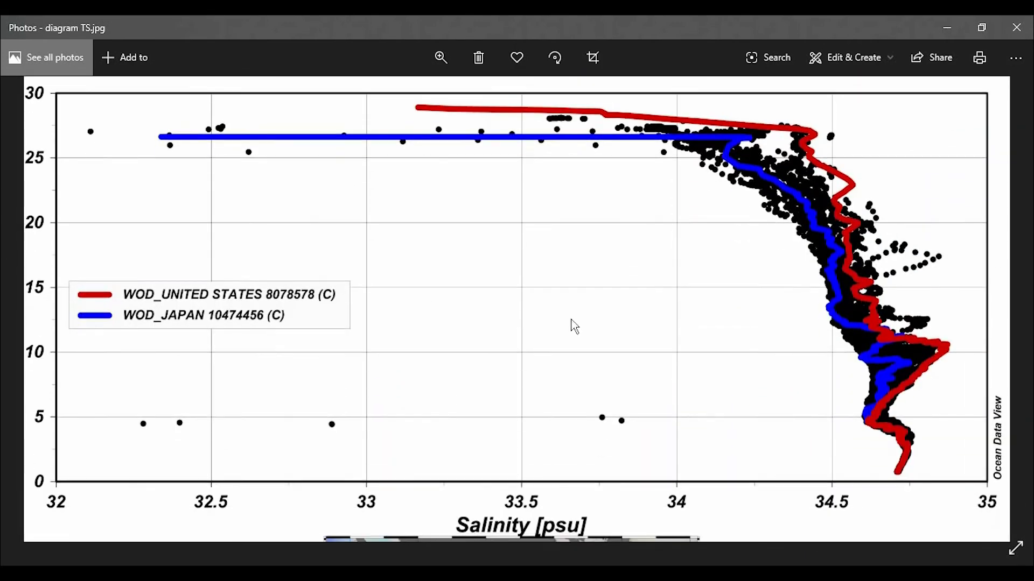
scroll(575, 330, "up", 5)
scroll(574, 331, "down", 5)
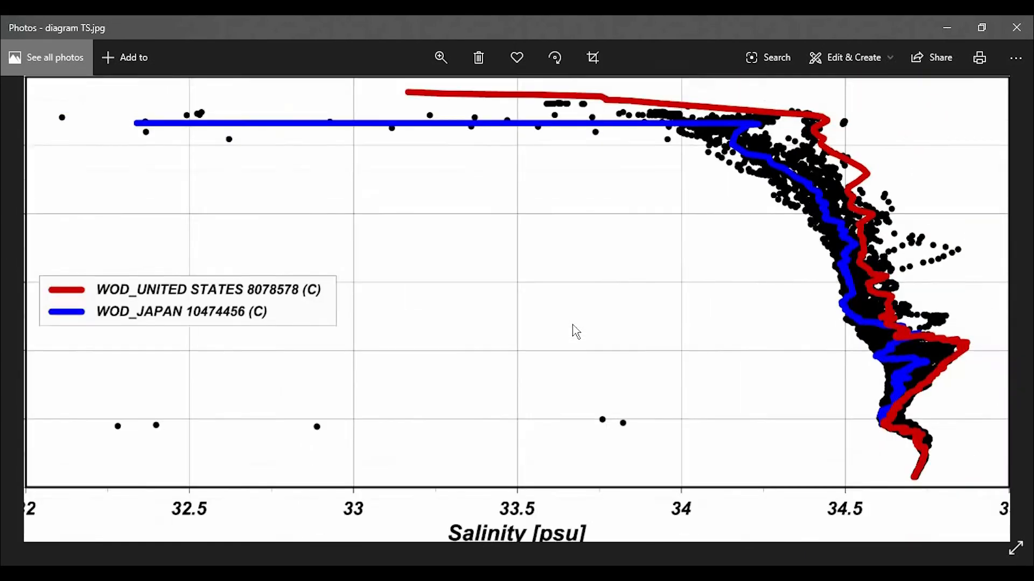
key("alt+Tab")
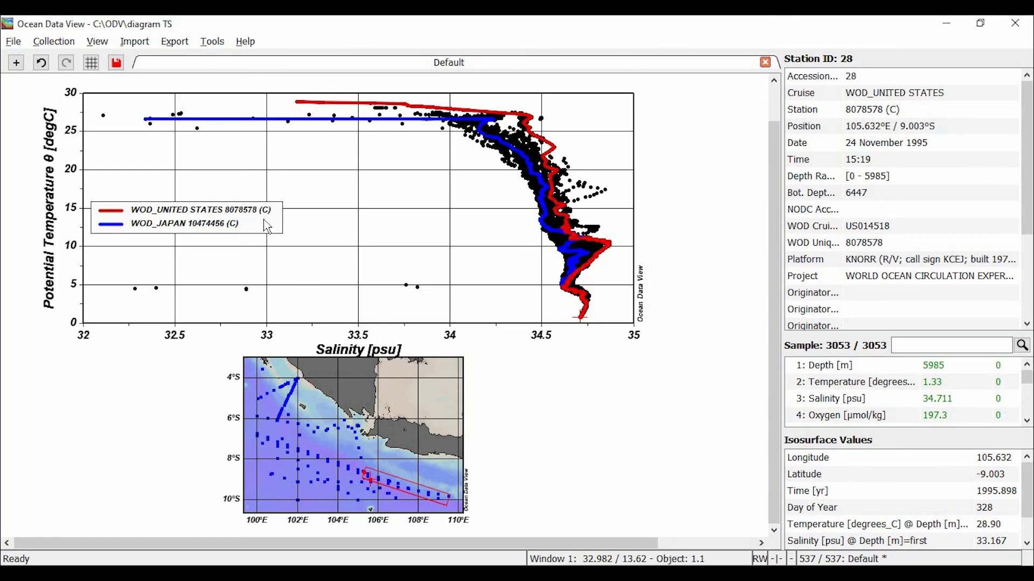
right_click(353, 225)
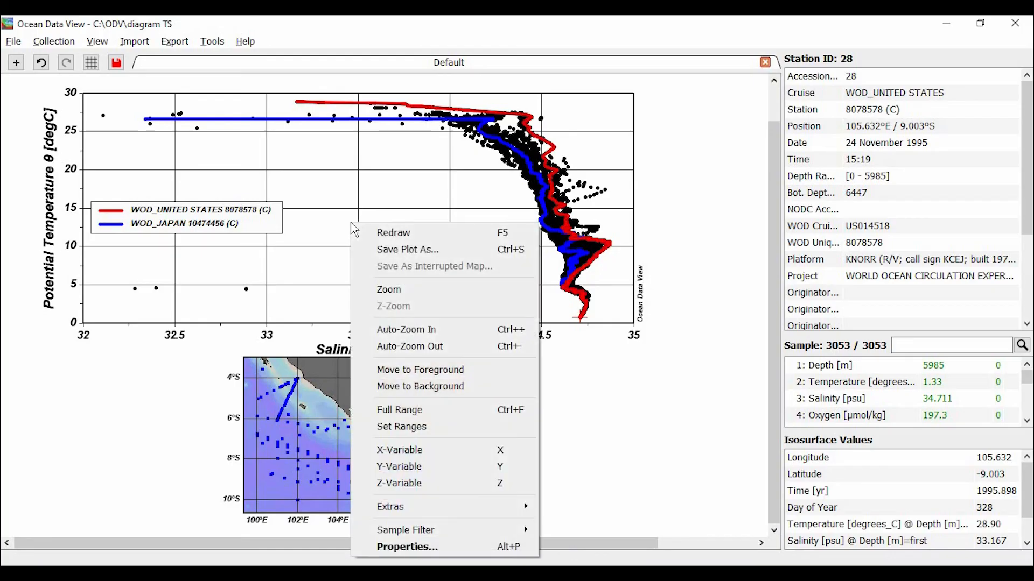
left_click(330, 181)
right_click(330, 181)
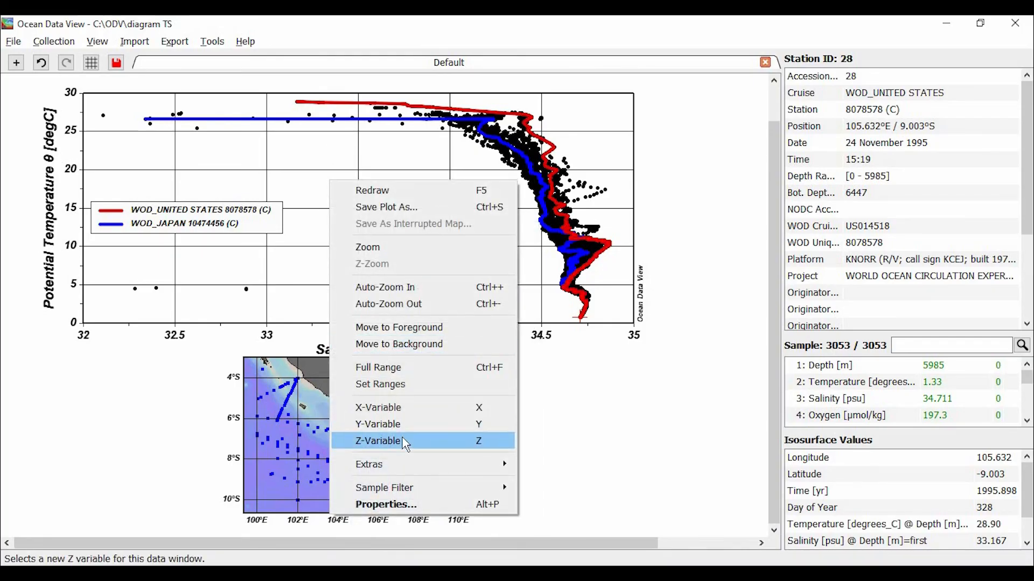
mouse_move(412, 467)
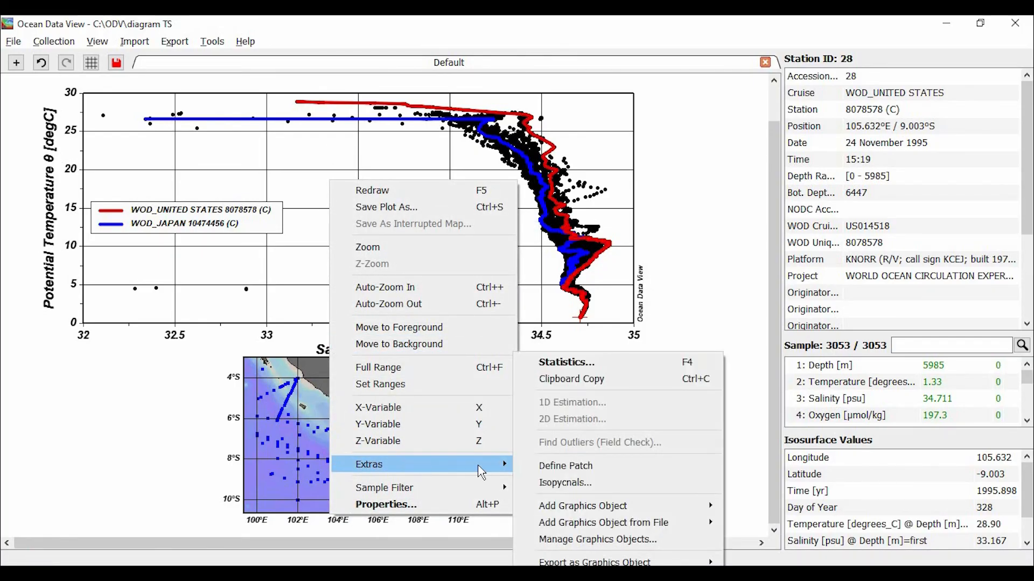
left_click(586, 484)
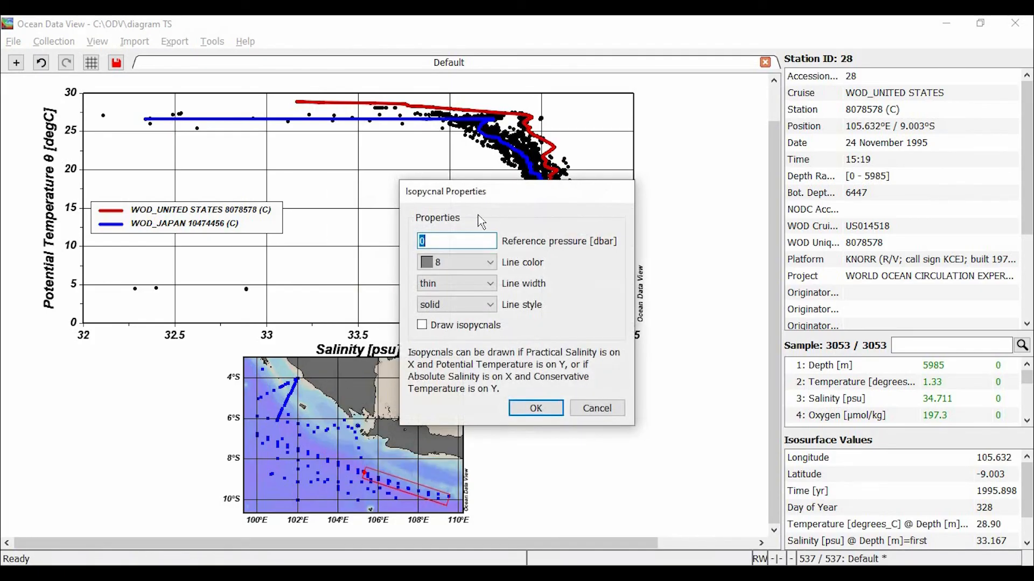
left_click(598, 409)
- Turn on isopycnal drawing for the TS plot through its isopycnal properties
right_click(396, 230)
mouse_move(475, 515)
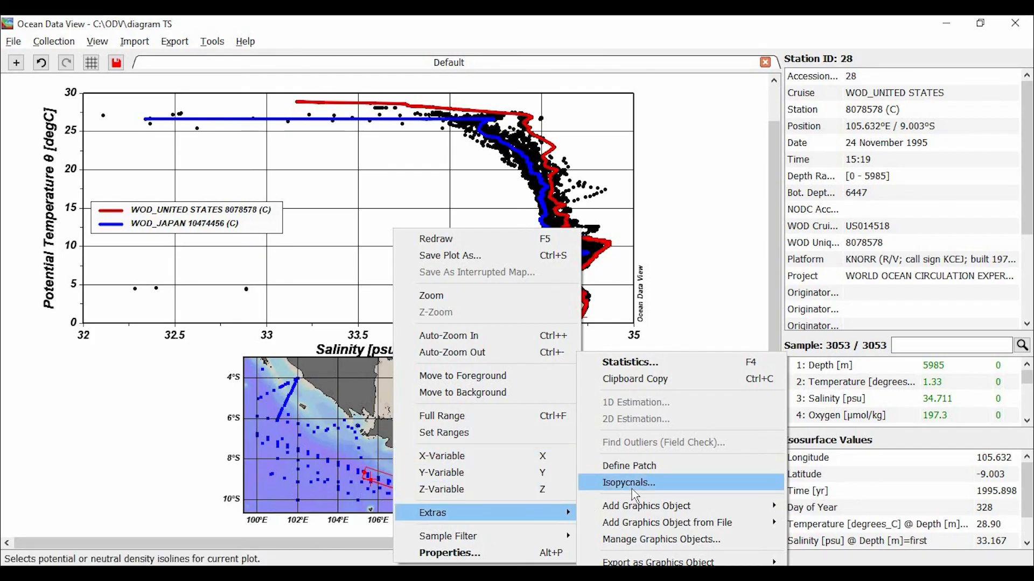
left_click(614, 482)
left_click_drag(504, 184, 590, 130)
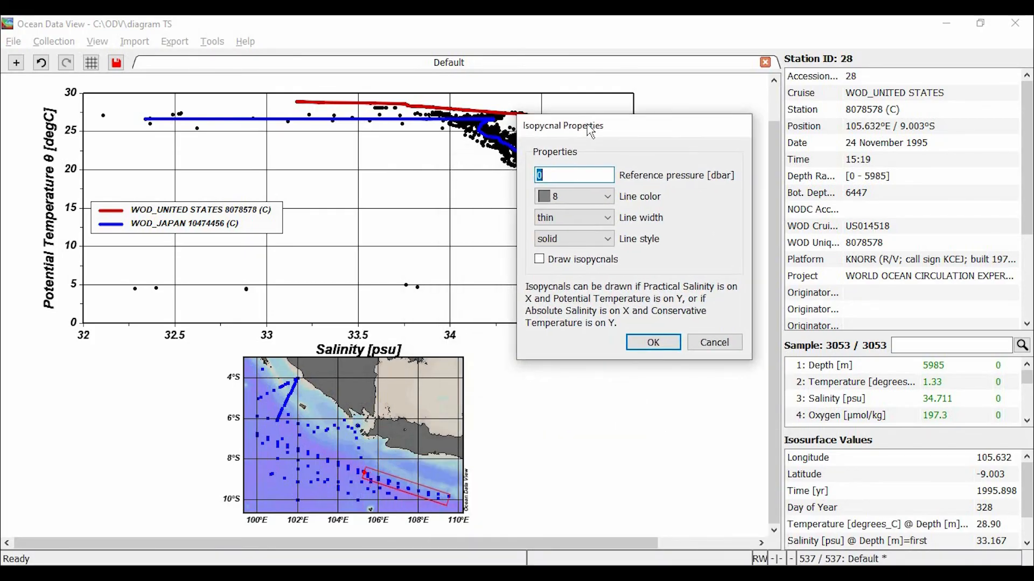
left_click(549, 263)
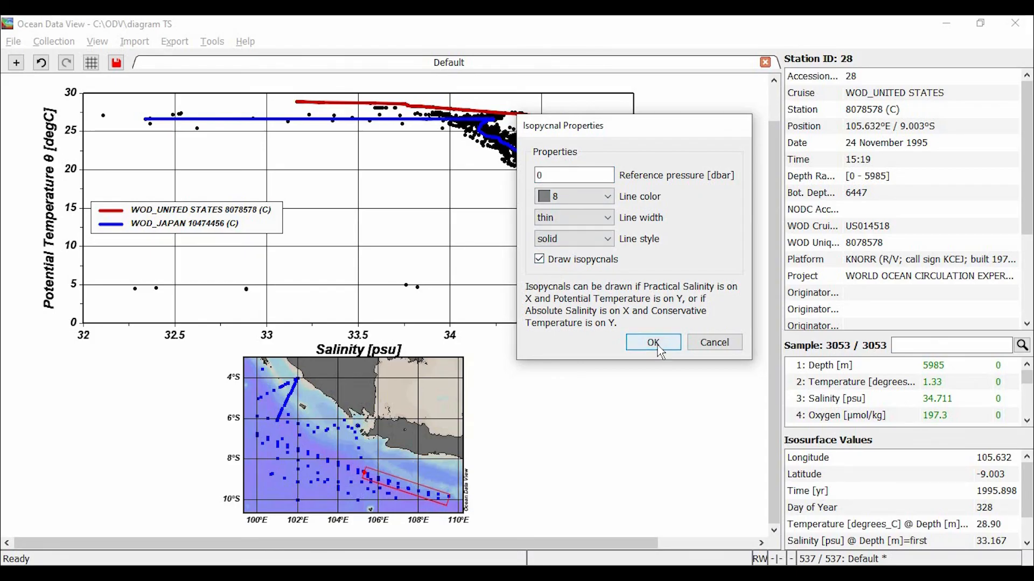
left_click(654, 344)
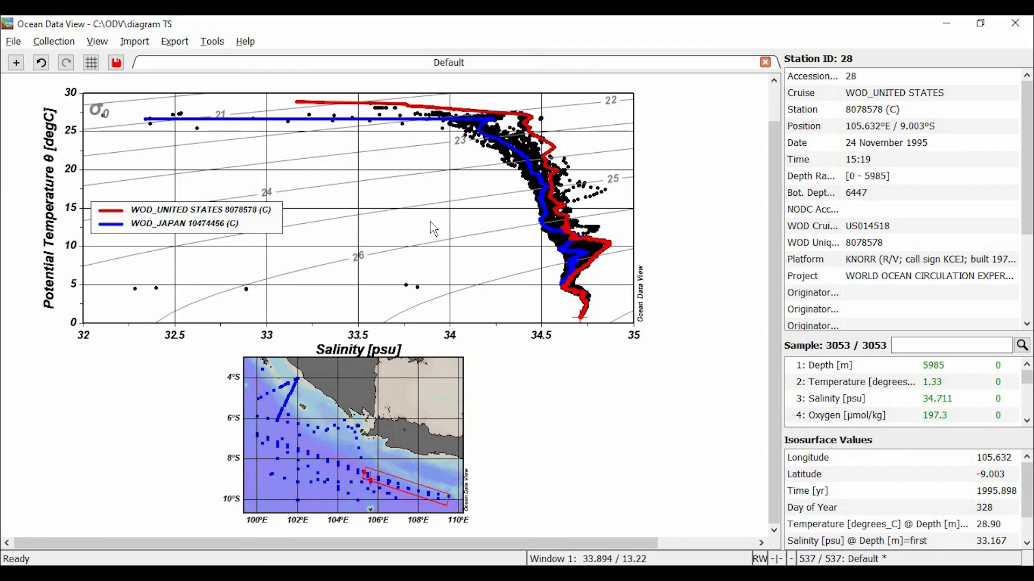
- Review the TS plot's general properties, including palette, font and axis style, and close them
right_click(399, 253)
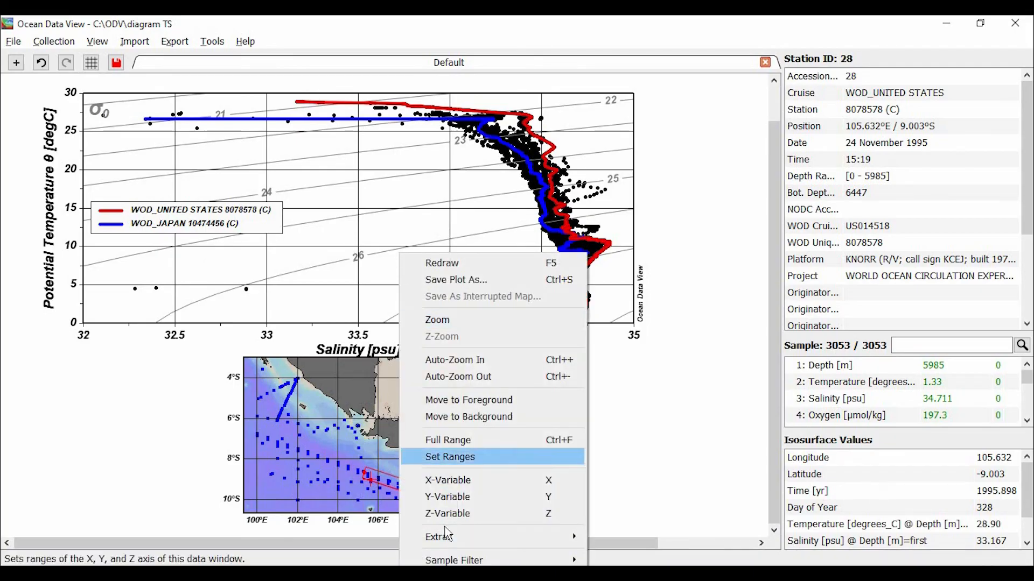
left_click(449, 578)
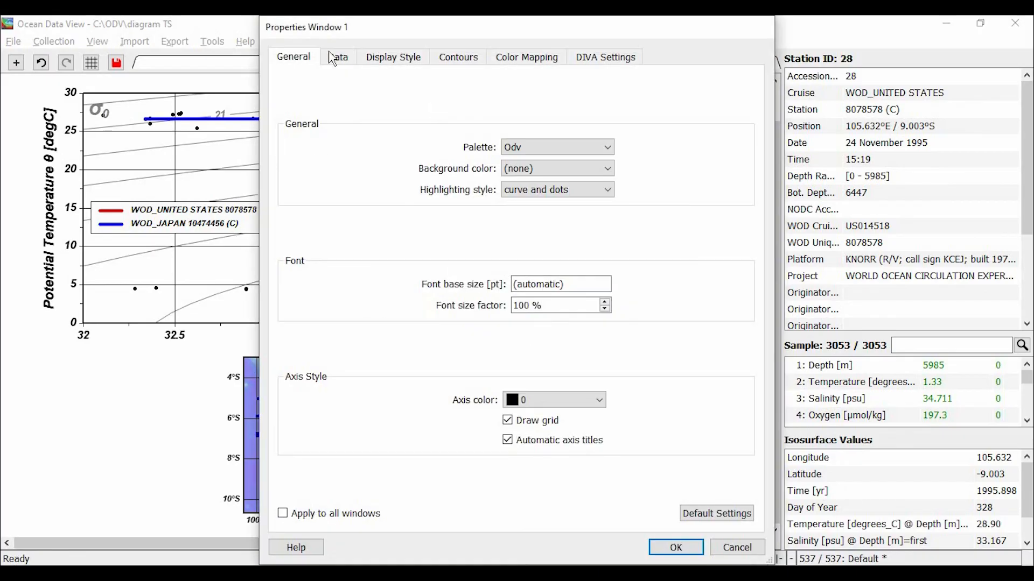
mouse_move(342, 22)
left_mouse_down()
mouse_move(530, 64)
mouse_move(512, 65)
mouse_move(519, 55)
mouse_move(480, 33)
left_mouse_up()
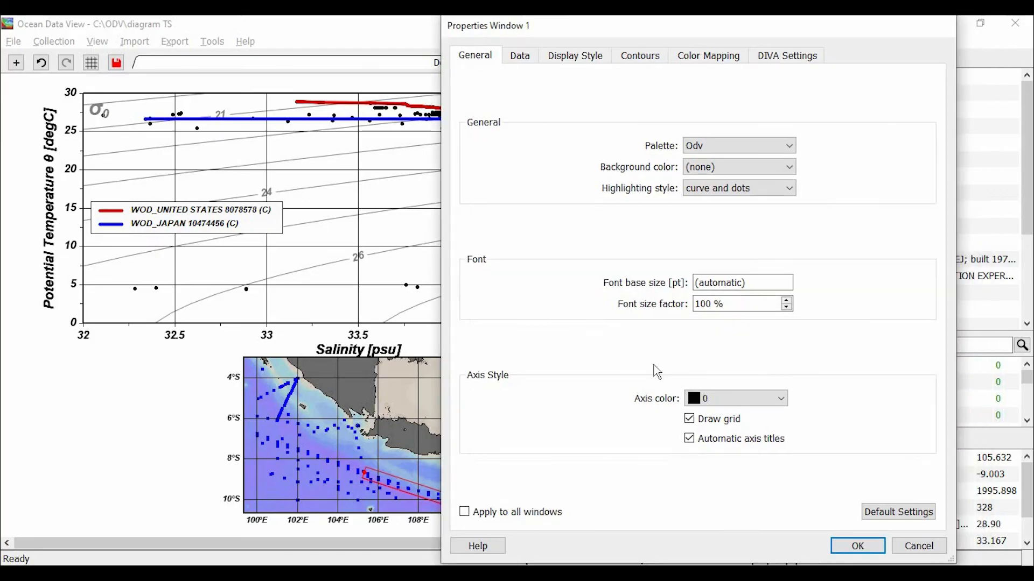
left_click(854, 547)
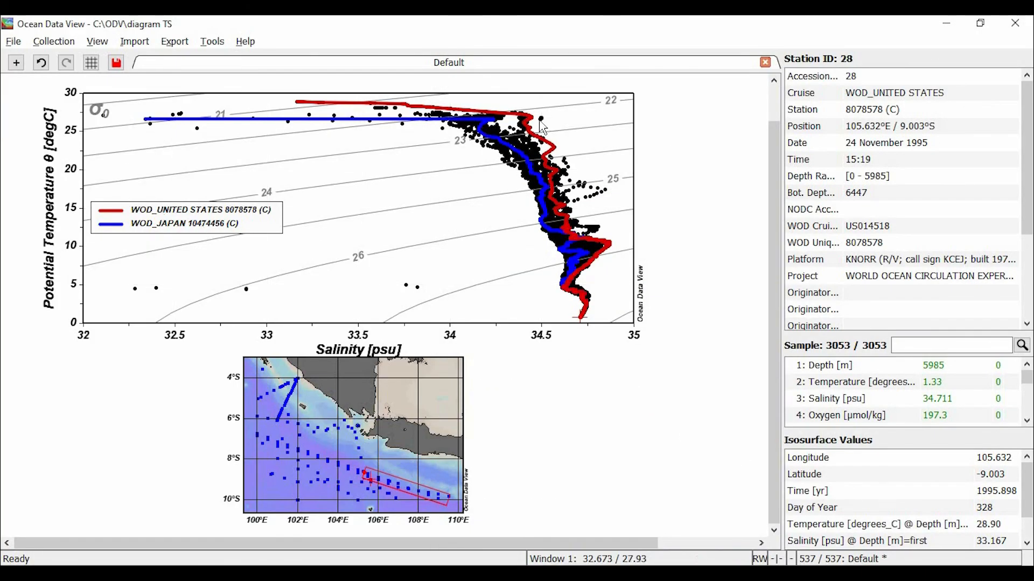
right_click(316, 149)
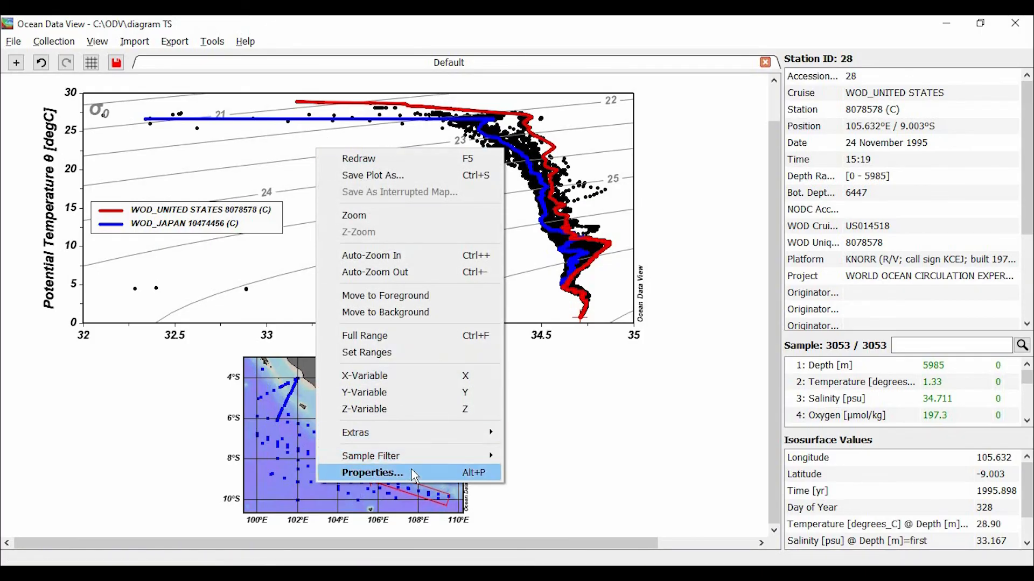
left_click(414, 472)
left_click(733, 547)
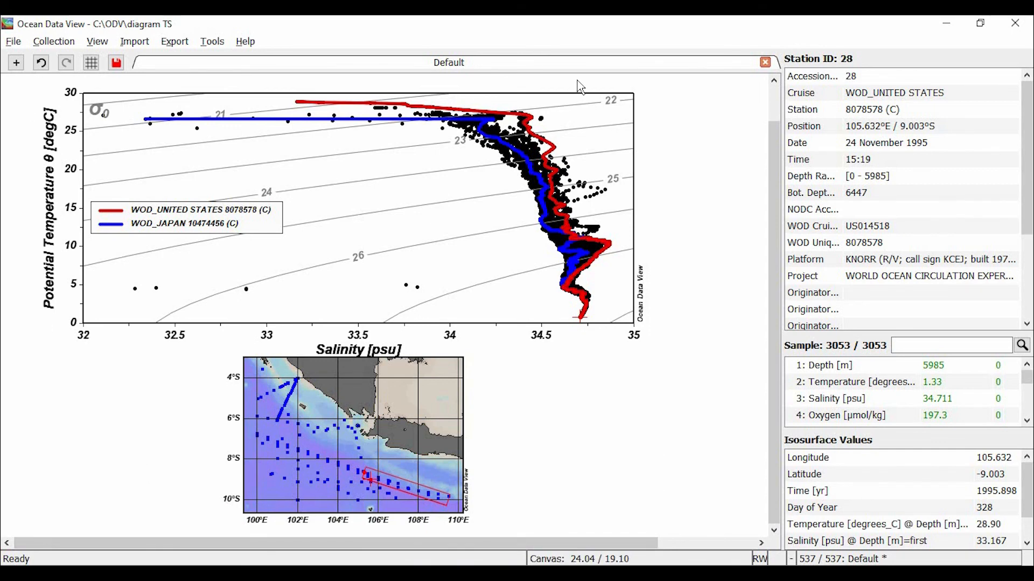
scroll(635, 271, "up", 2)
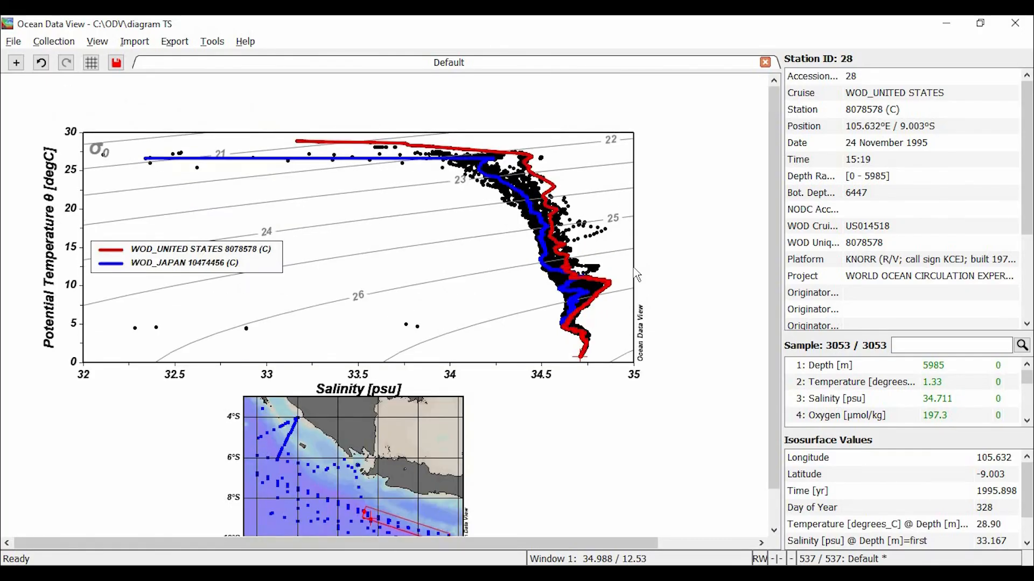
scroll(637, 274, "down", 2)
scroll(637, 275, "up", 2)
scroll(637, 275, "down", 2)
scroll(637, 275, "up", 2)
scroll(78, 110, "down", 2)
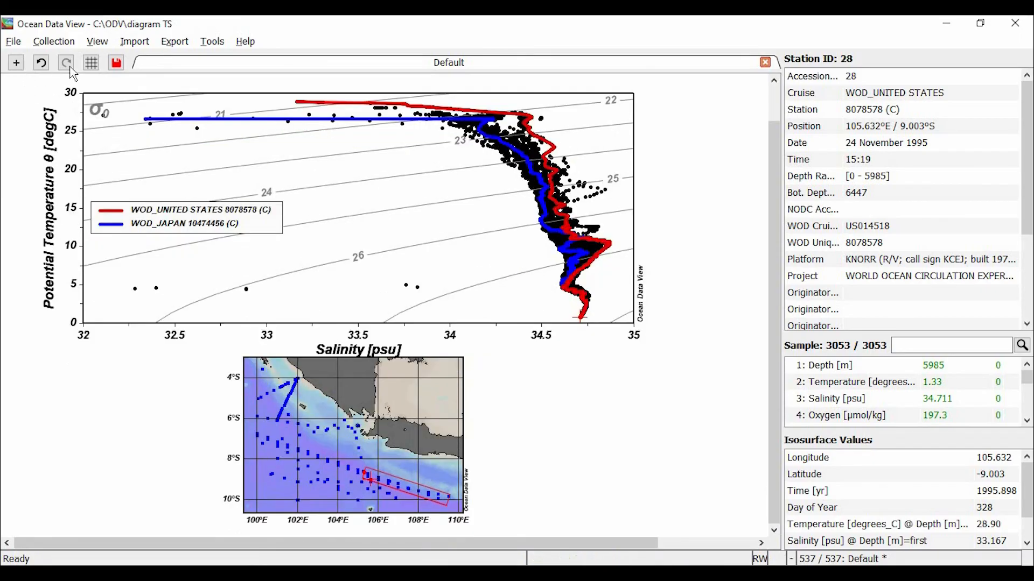